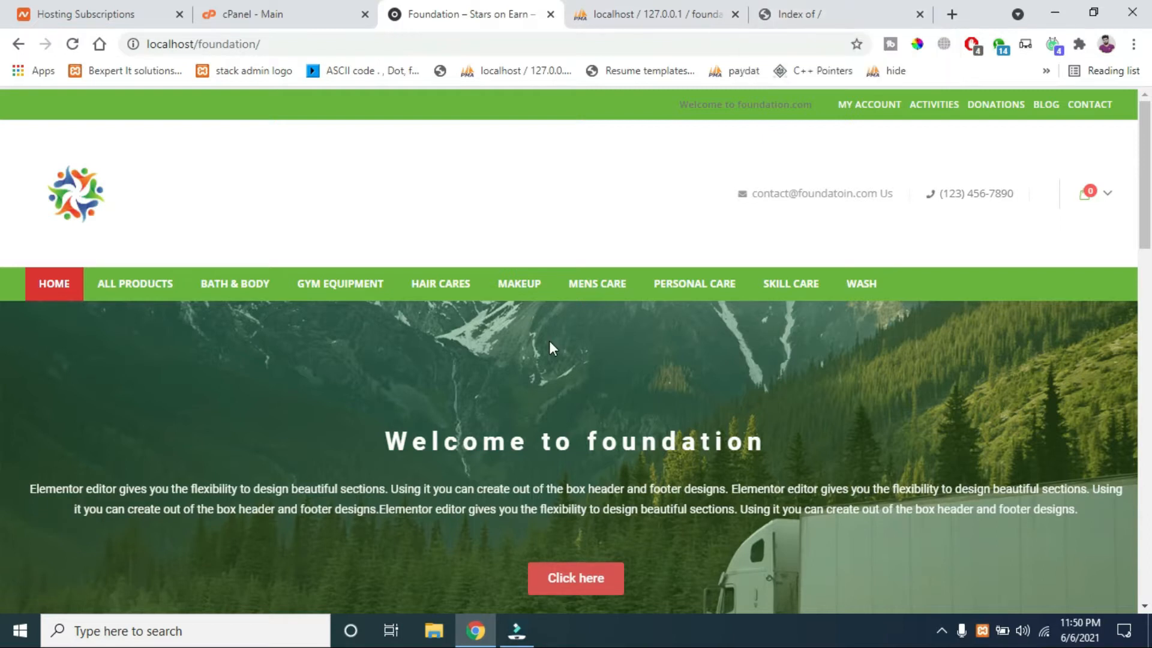
Open Notepad from the Windows search.
key(super)
text(te)
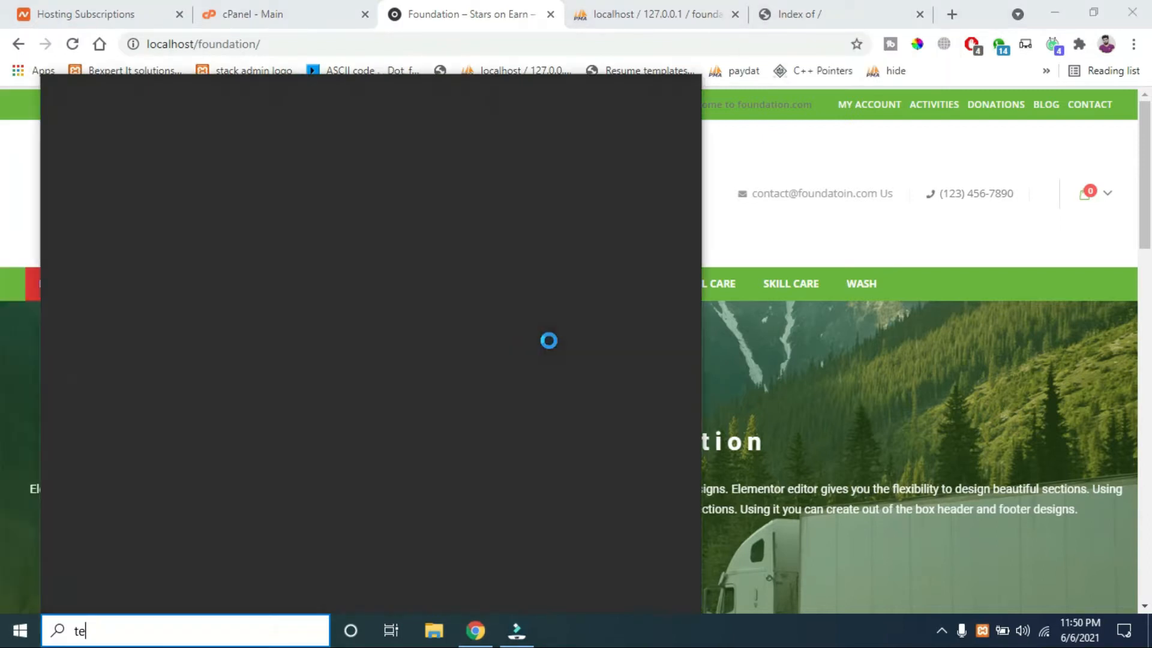
key(BackSpace)
key(BackSpace)
text(note)
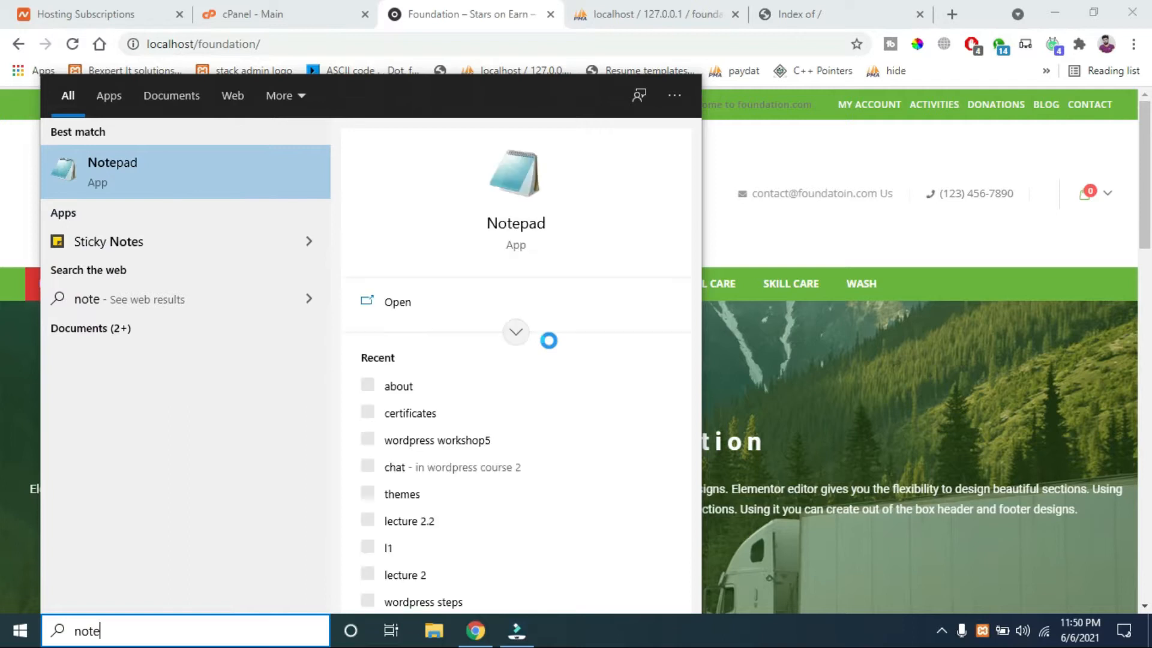
key(Escape)
Write 'Domain - hosting' and 'localhost - website' with a dashed line underneath, then return to Chrome.
text(Domain - hosting)
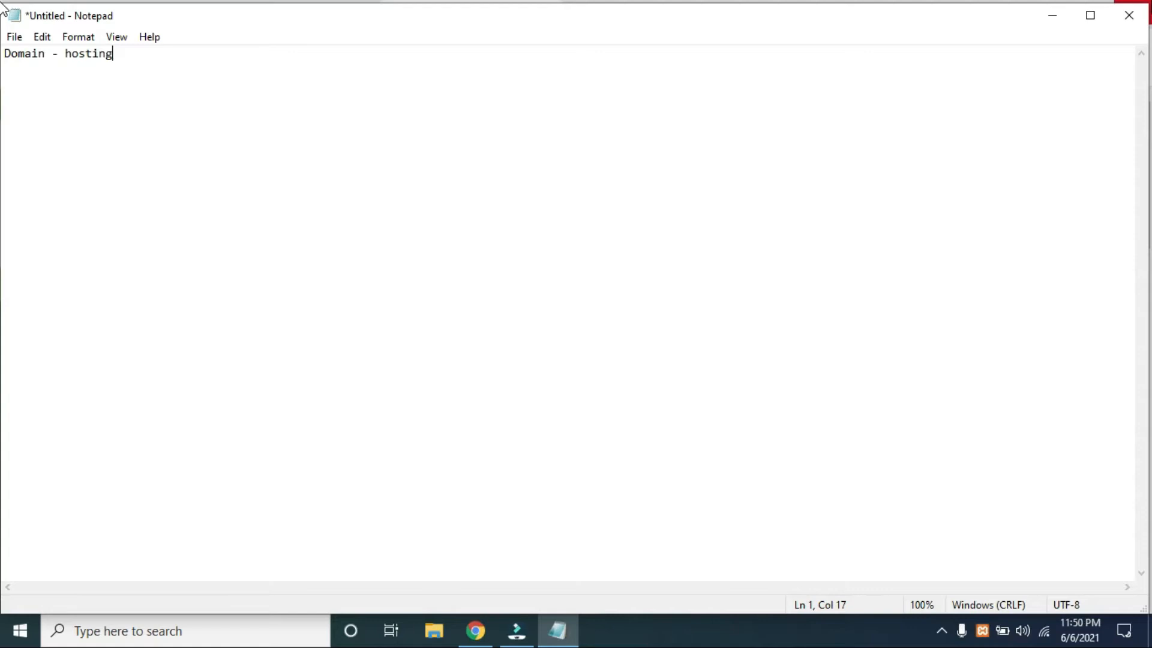
text(localhos)
text(t - website)
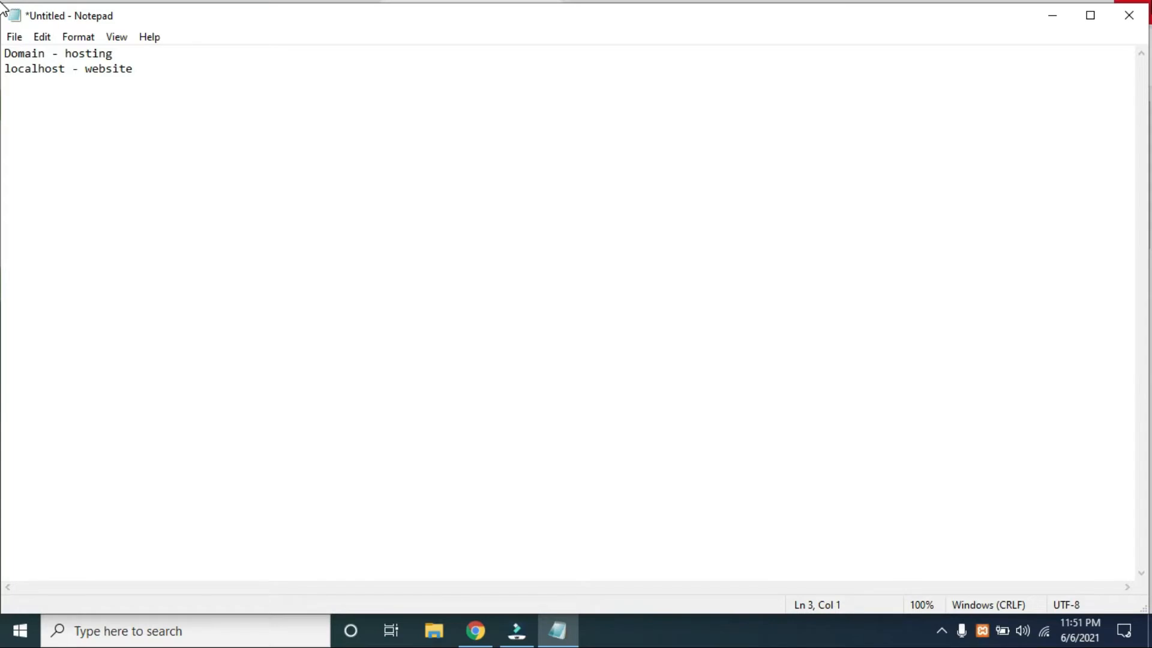
key(ctrl+a)
key(Right)
text(---------------------)
key(alt+Tab)
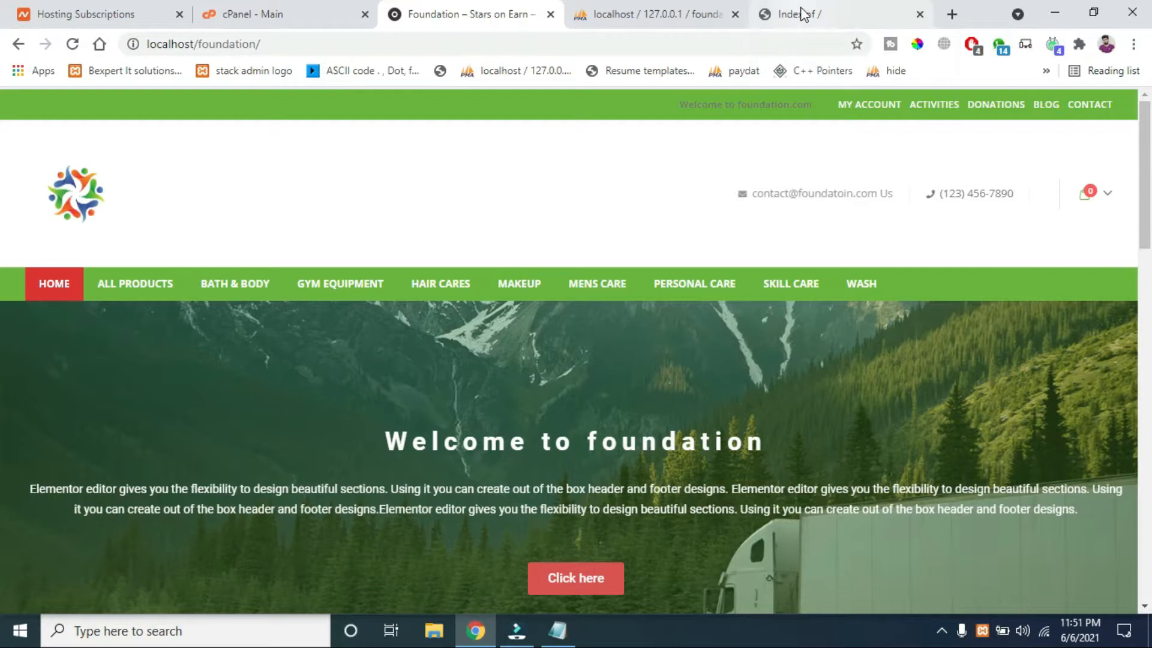
View the live domain's empty 'Index of /' listing and its web address.
click(816, 17)
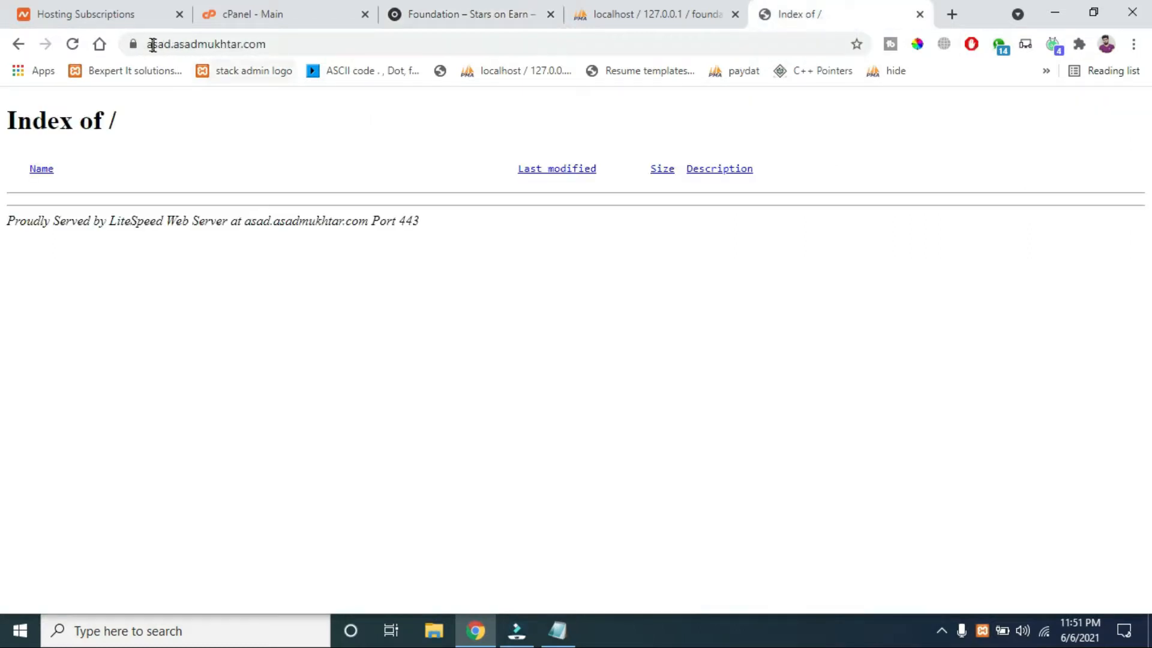
click(322, 38)
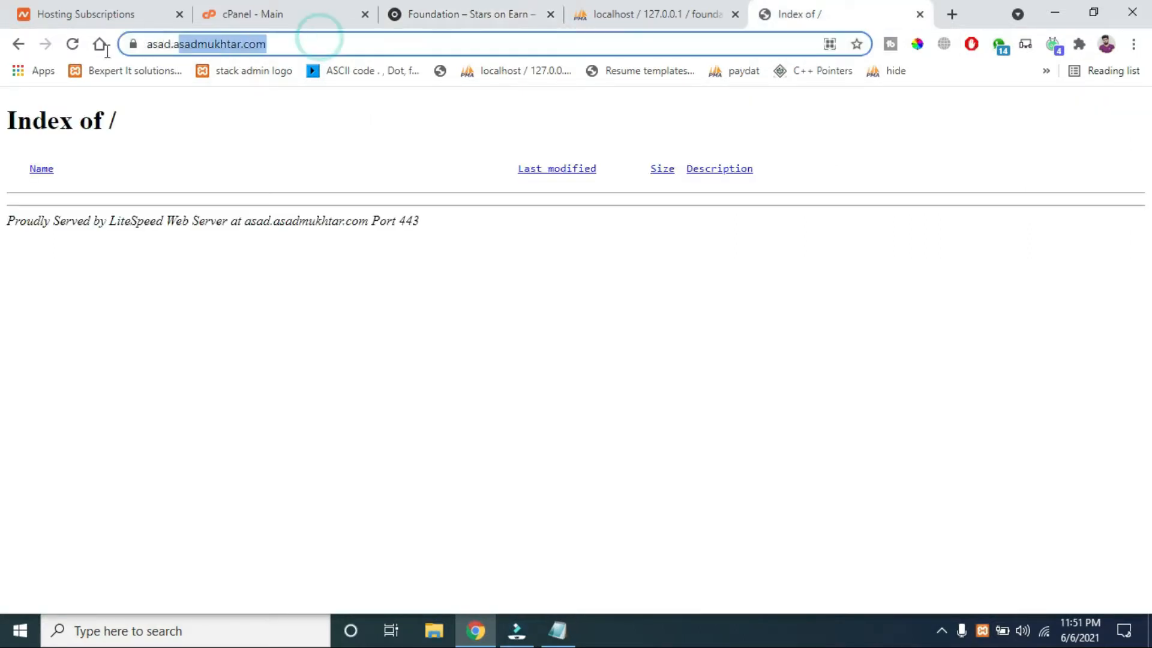
click(232, 187)
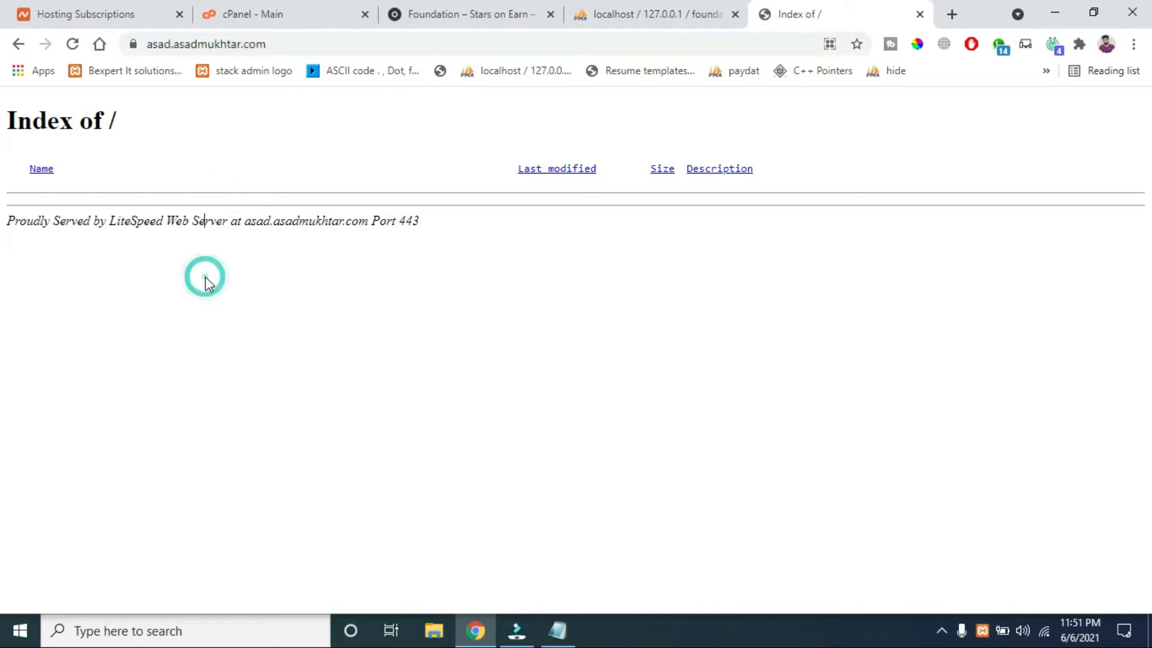
click(626, 7)
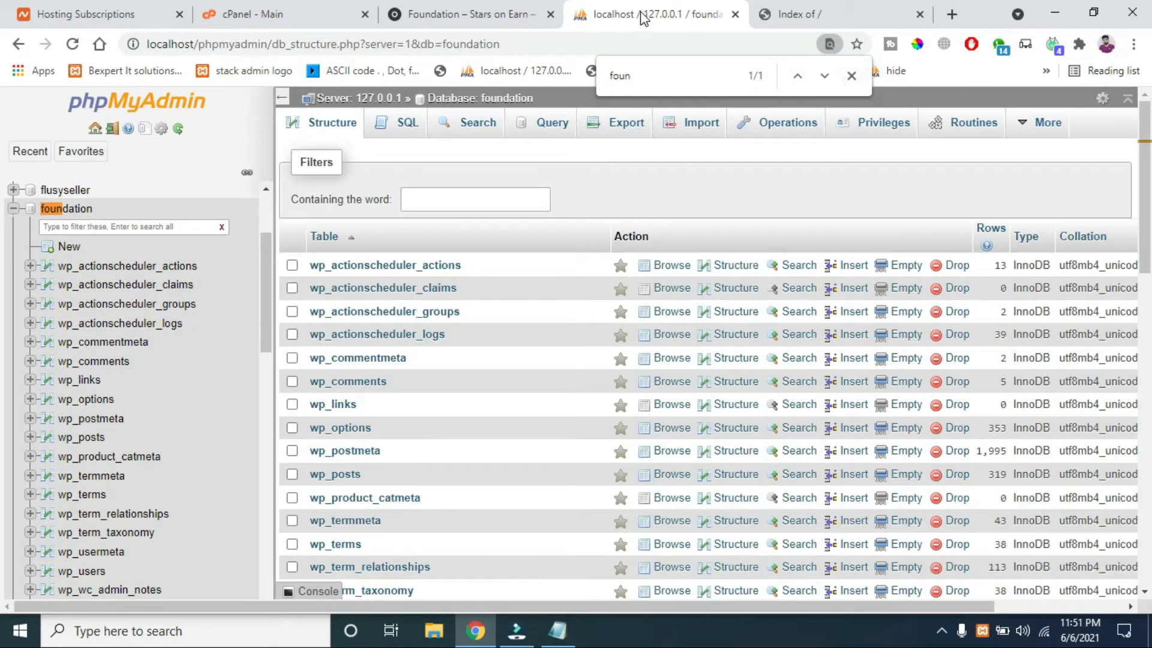
Look over the local Foundation site page.
click(489, 21)
scroll(3, 249, down, 10)
click(1108, 594)
Open the foundation database's Export page in phpMyAdmin, then bring up File Explorer.
click(711, 13)
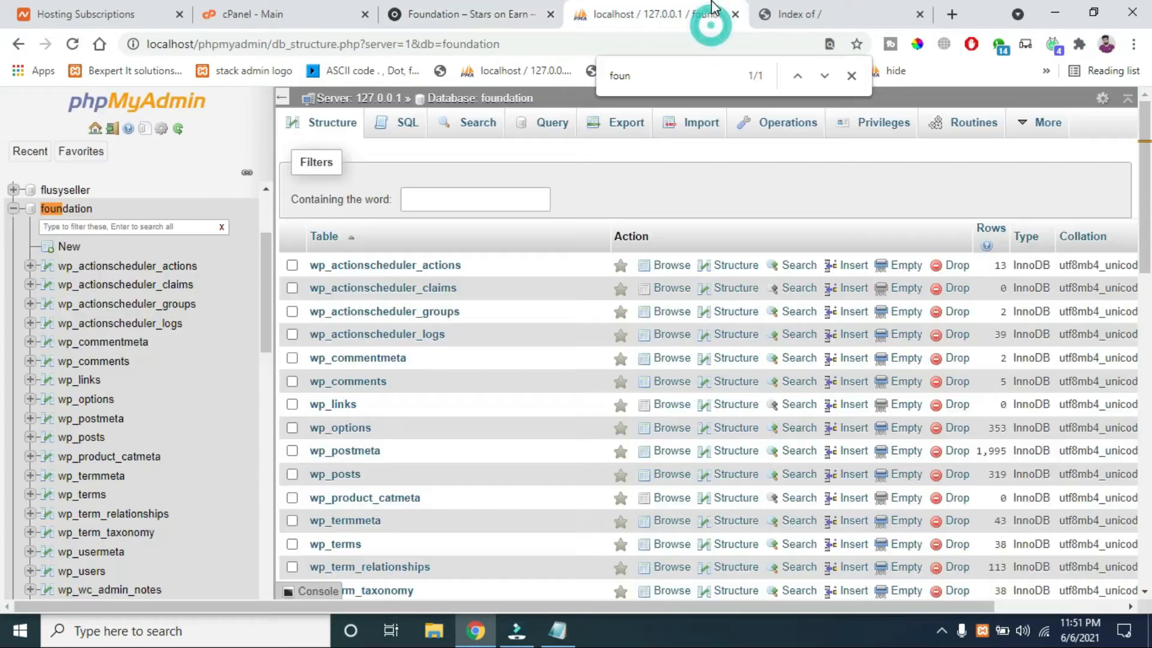
click(851, 75)
click(612, 126)
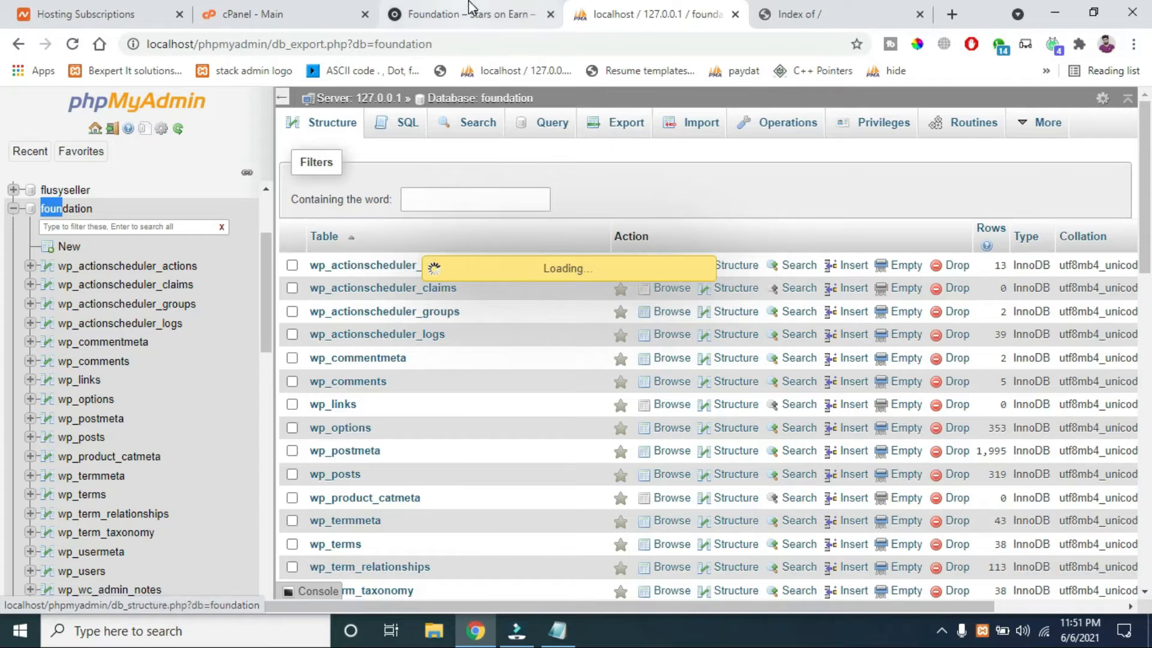
click(431, 637)
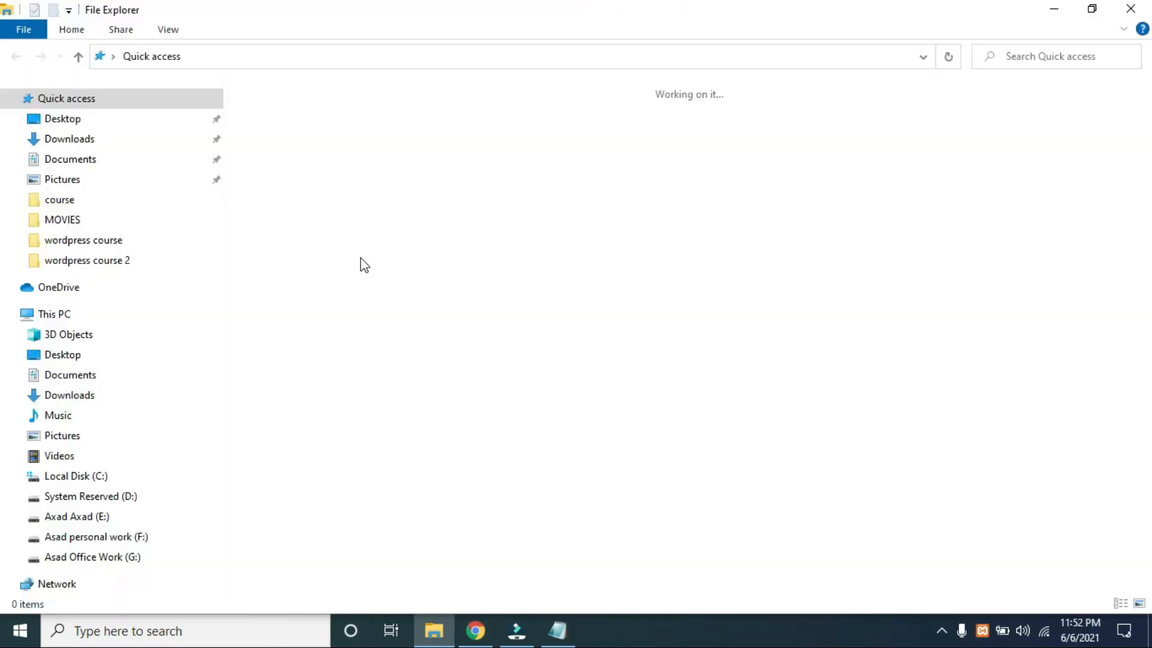
Browse to C:\xampp\htdocs and check the contents of the foundation folder.
click(60, 318)
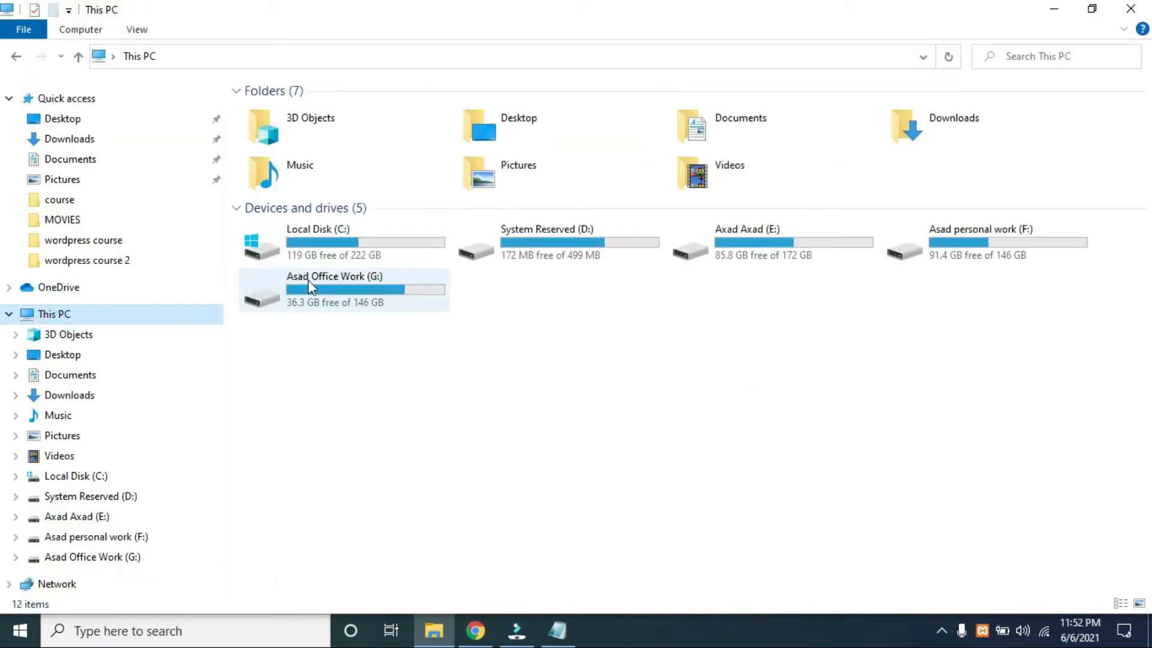
click(344, 235)
double_click(344, 235)
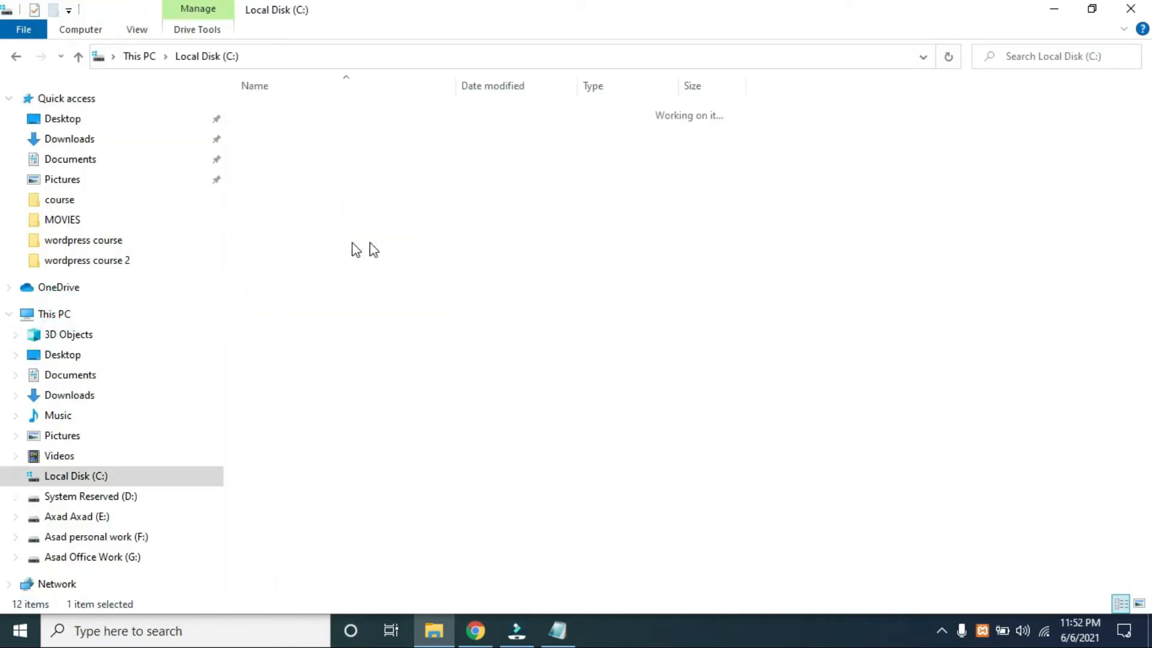
double_click(303, 252)
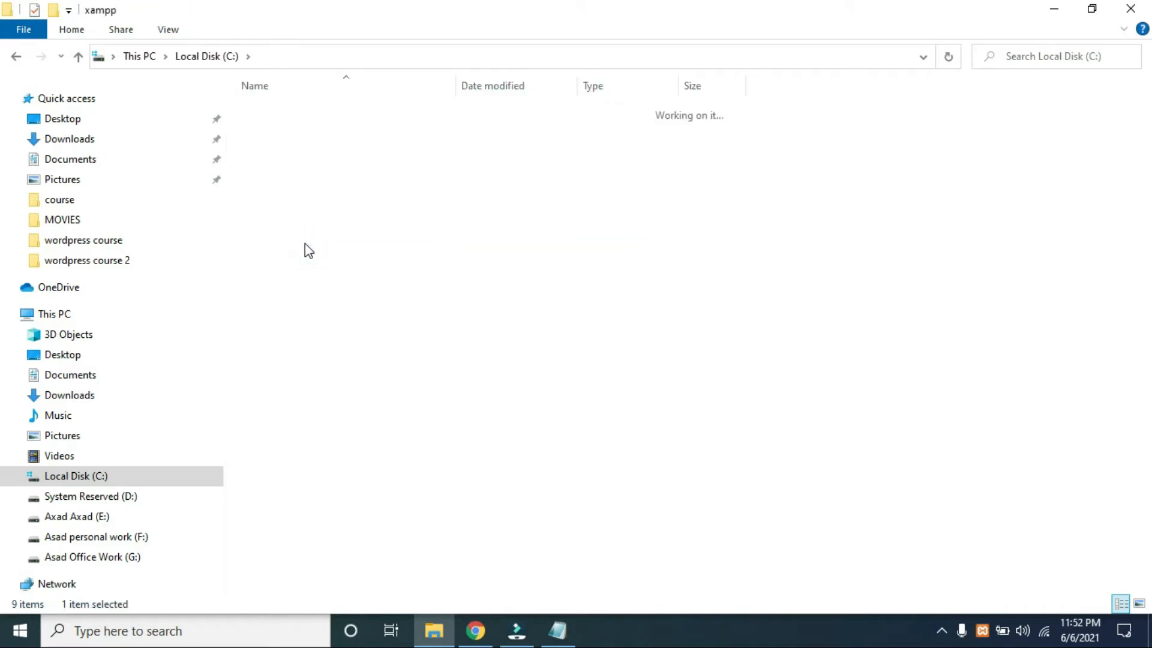
click(305, 204)
double_click(305, 204)
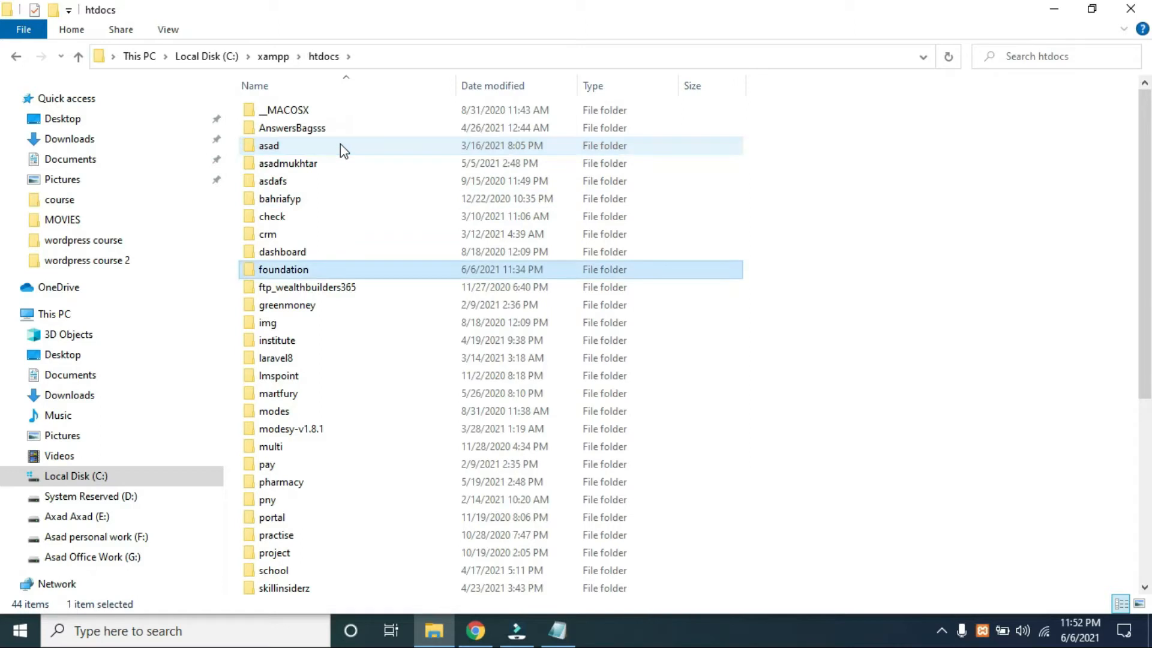
click(346, 287)
double_click(347, 270)
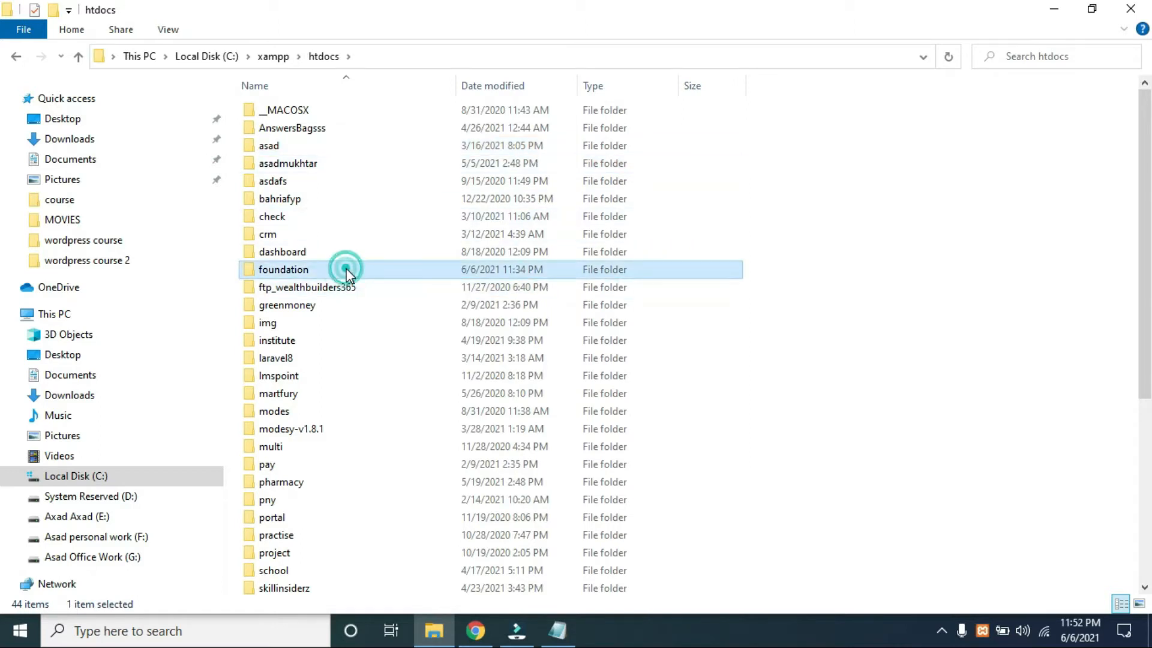
key(BackSpace)
Compress the foundation folder into foundation.zip with WinRAR, then return to Chrome.
right_click(420, 271)
click(507, 399)
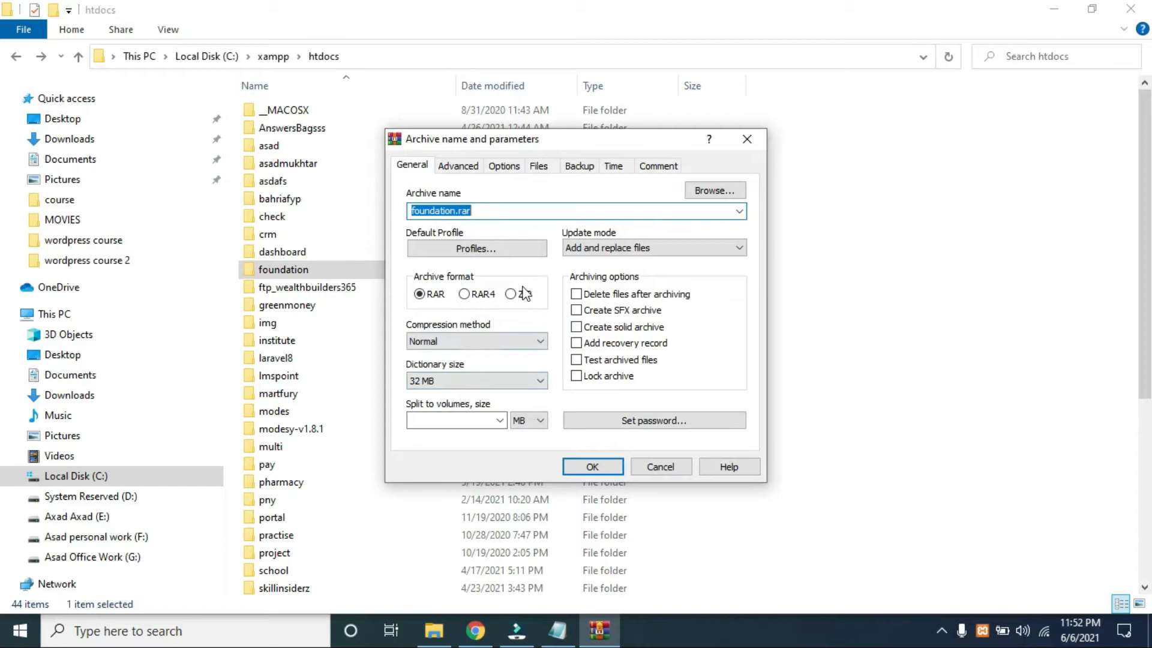
click(512, 294)
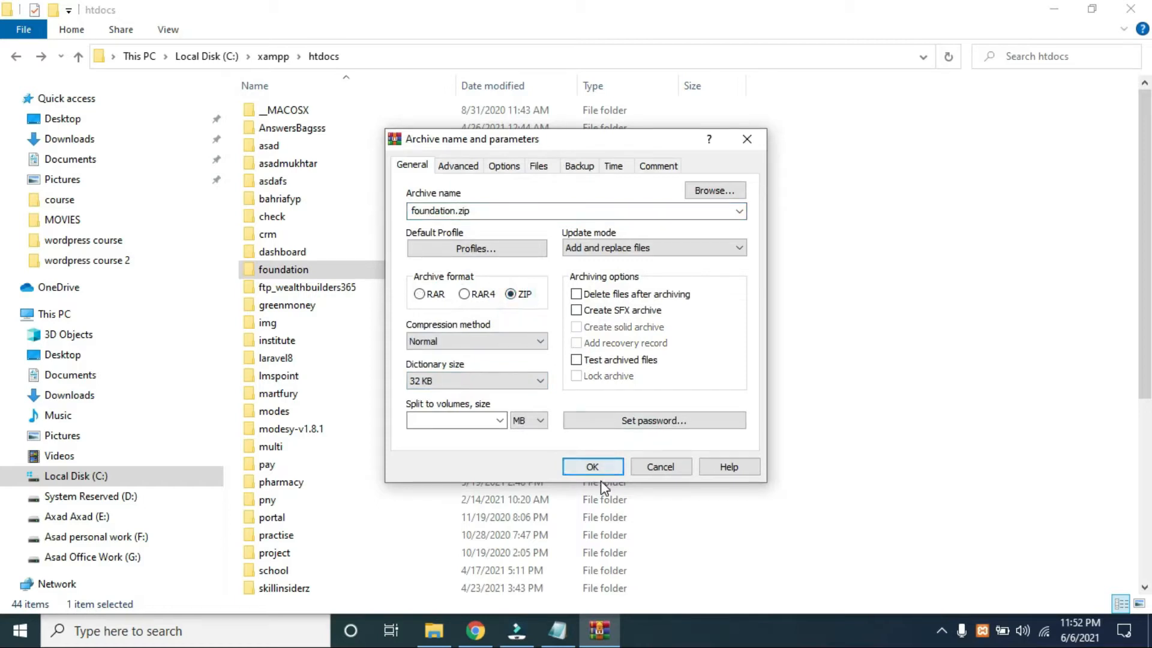
click(593, 467)
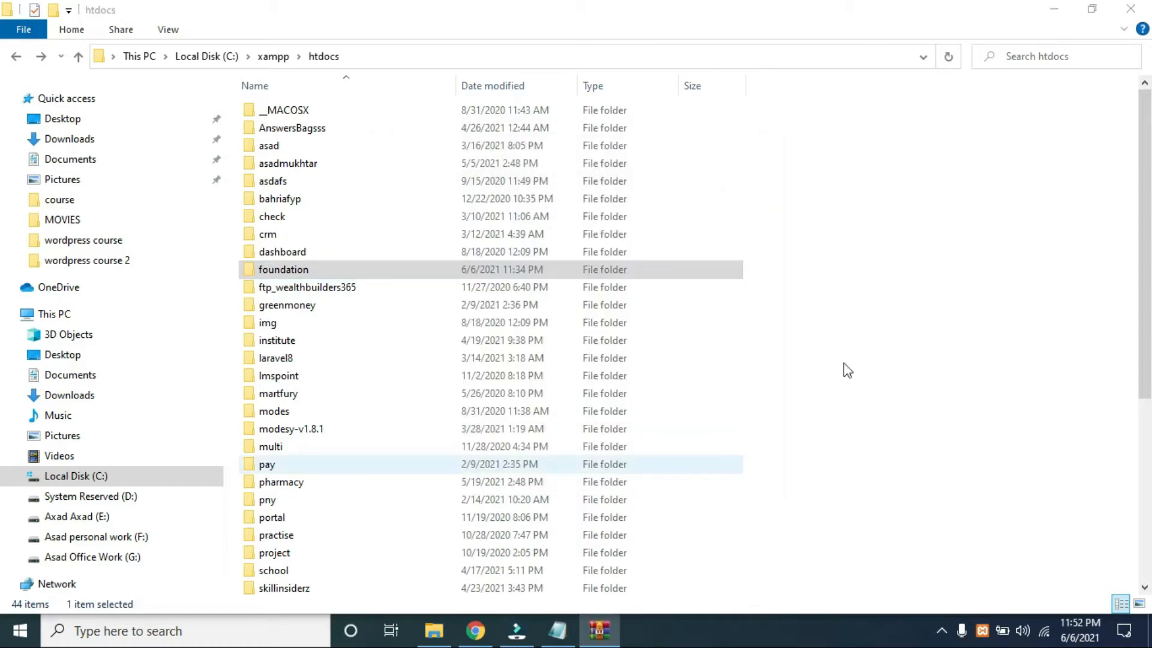
scroll(3, 287, down, 5)
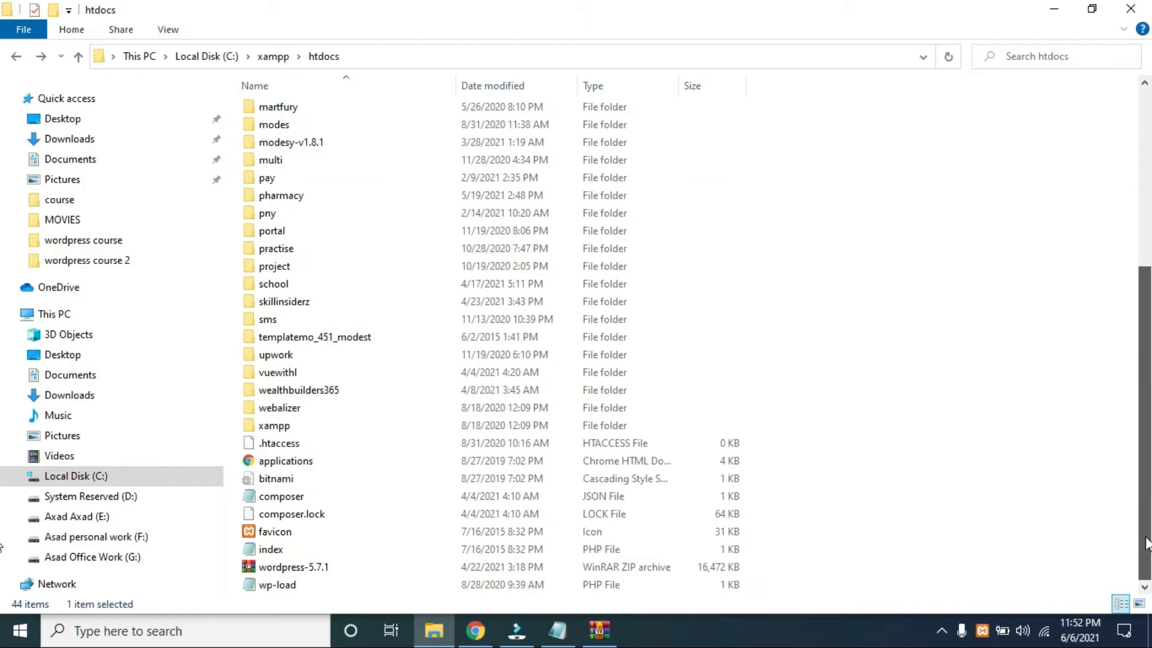
drag(1146, 543, 1128, 228)
click(600, 633)
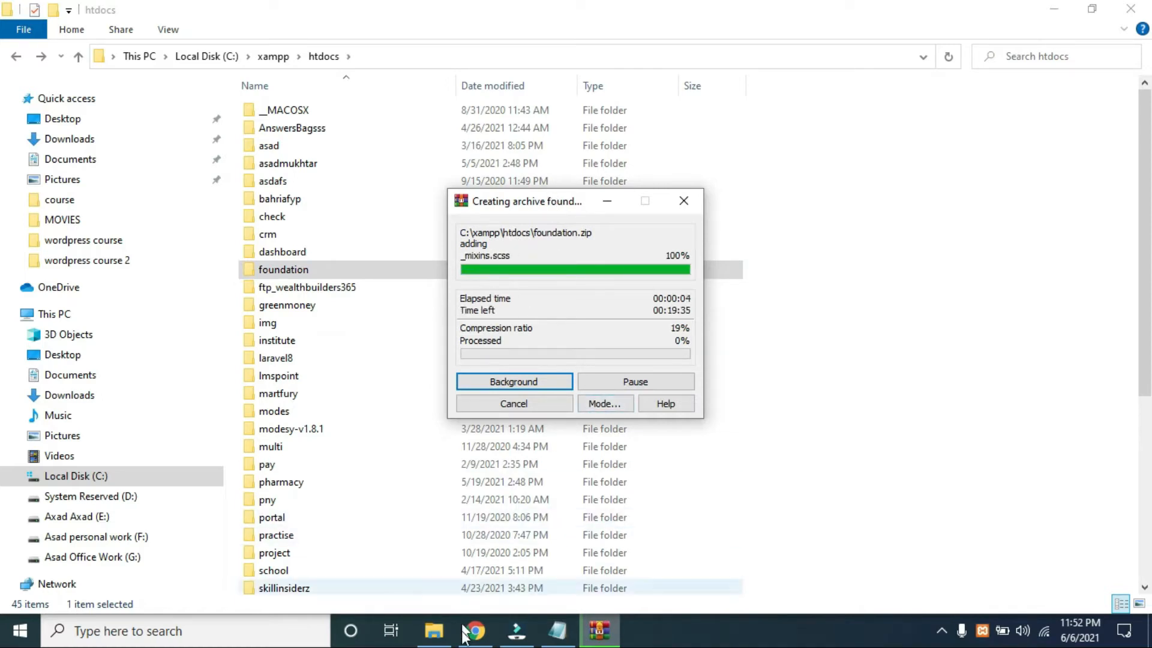
key(alt+Tab)
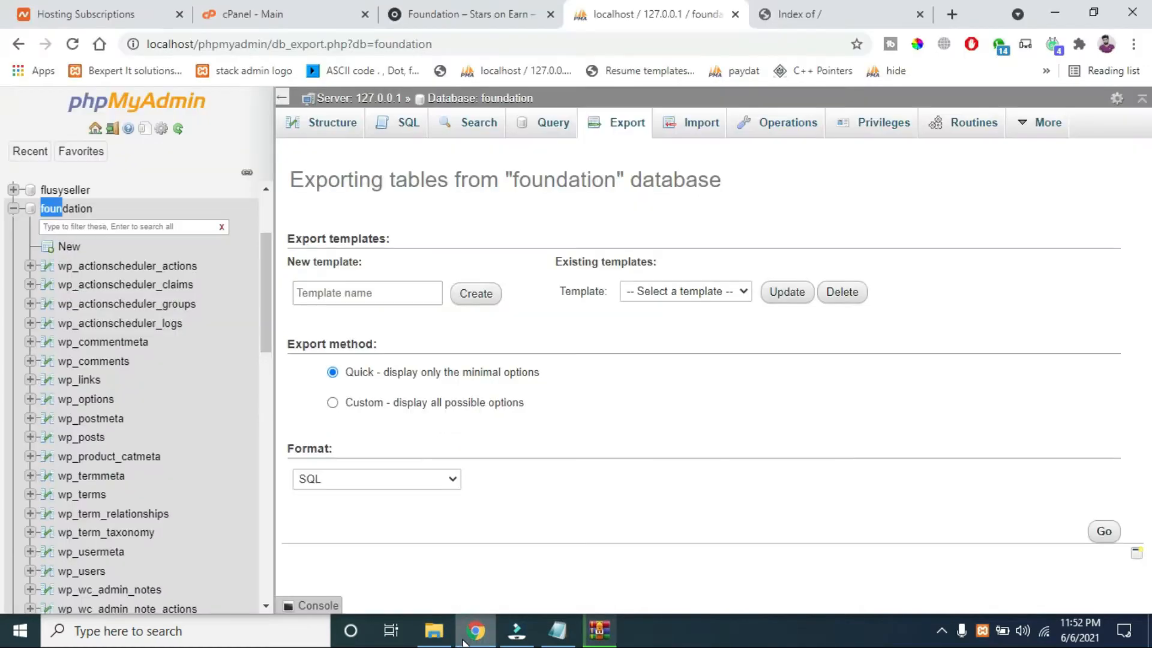
Run a Custom export of the foundation database, downloading foundation.sql.
click(405, 402)
drag(1150, 196, 1147, 612)
click(1098, 575)
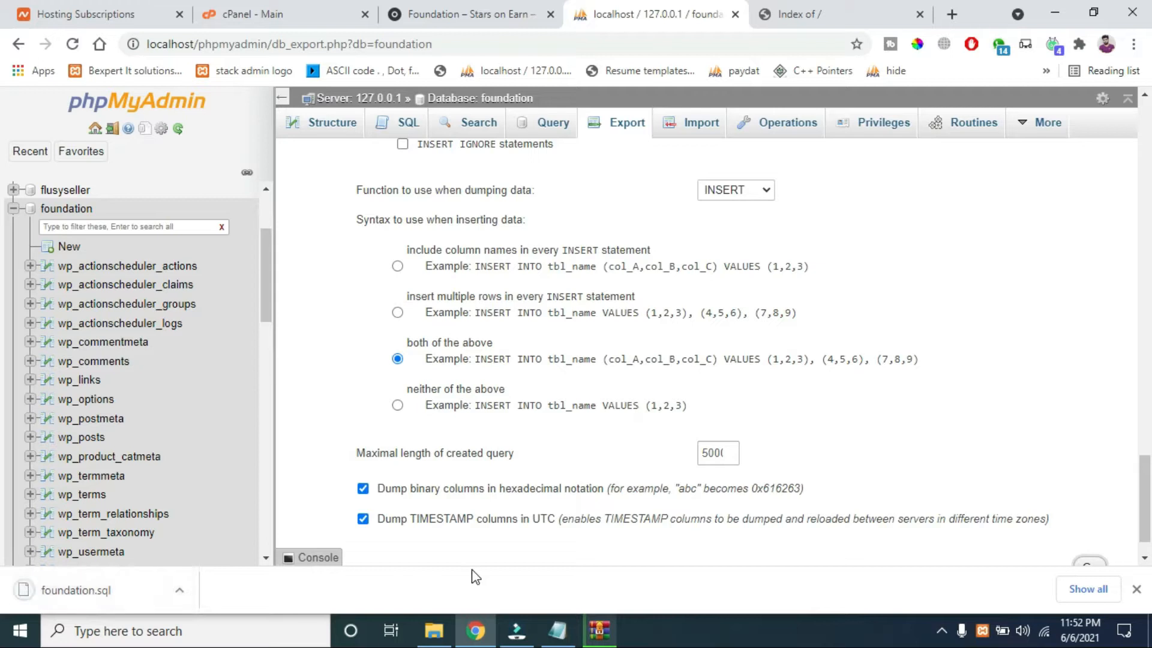
Check the WinRAR archive progress and return to the browser.
click(605, 639)
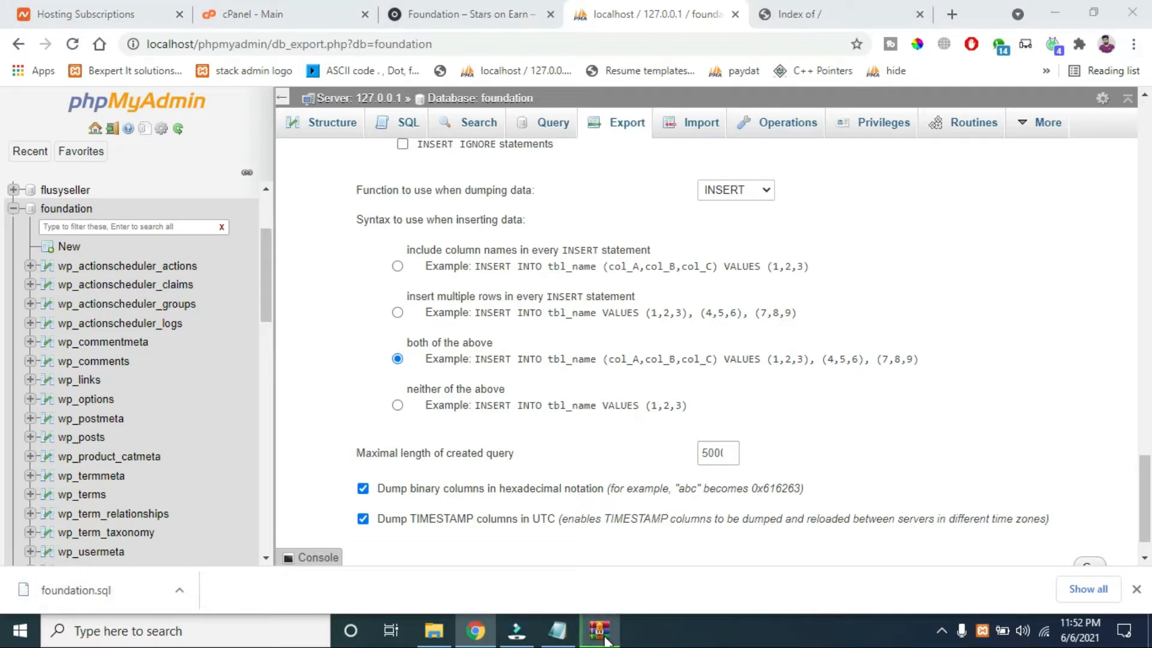
click(1070, 17)
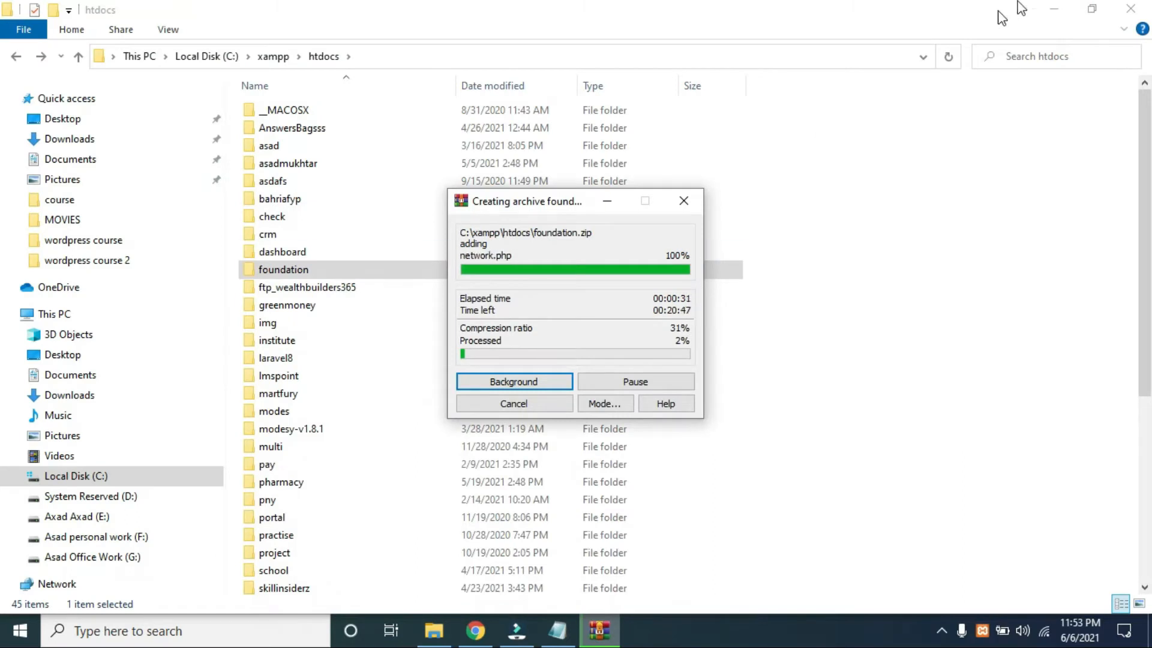
click(1055, 9)
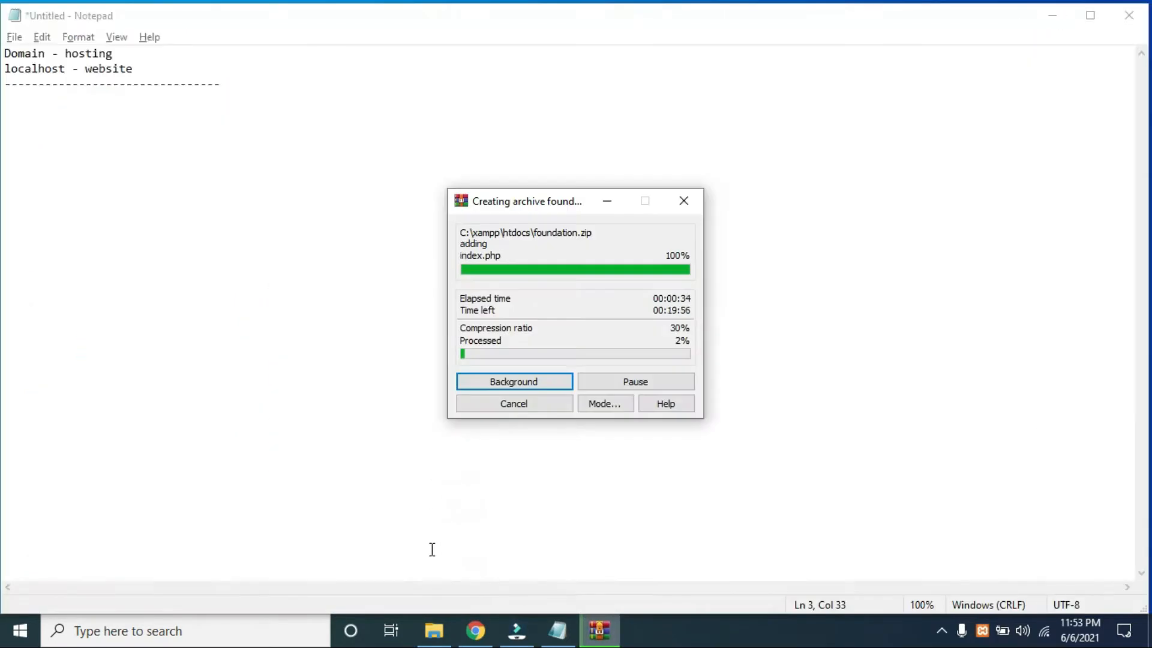
click(476, 630)
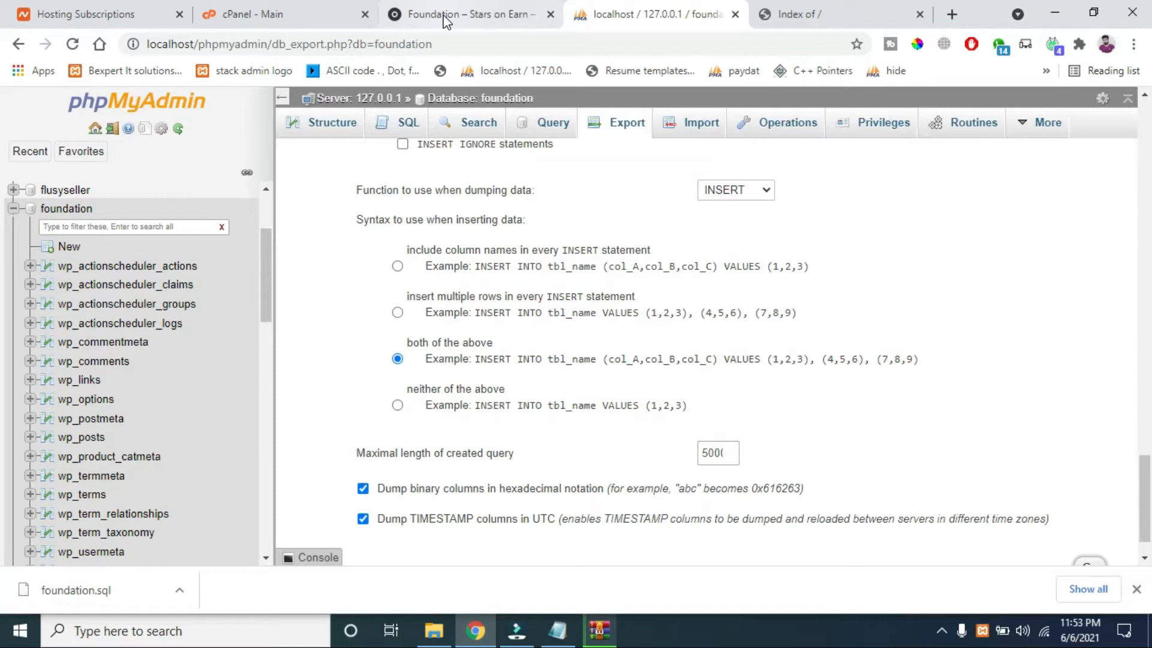
click(444, 21)
Switch to the cPanel tab and let its main dashboard load.
click(343, 17)
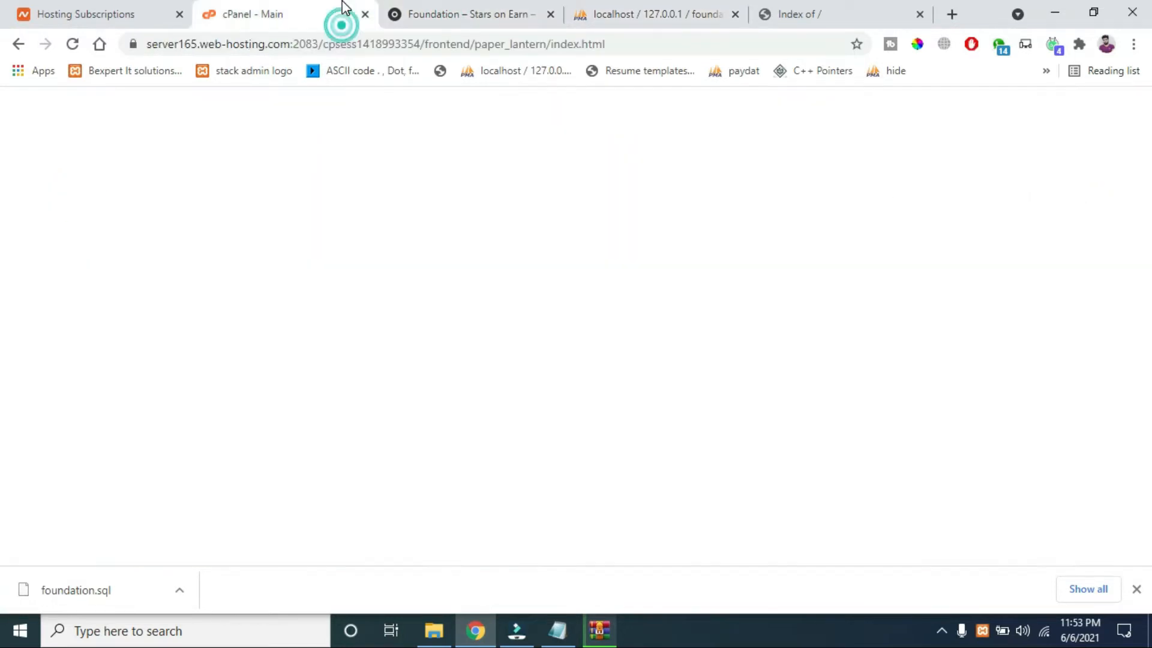
mouse_move(1148, 113)
mouse_down()
mouse_move(1150, 187)
mouse_move(1150, 99)
mouse_up()
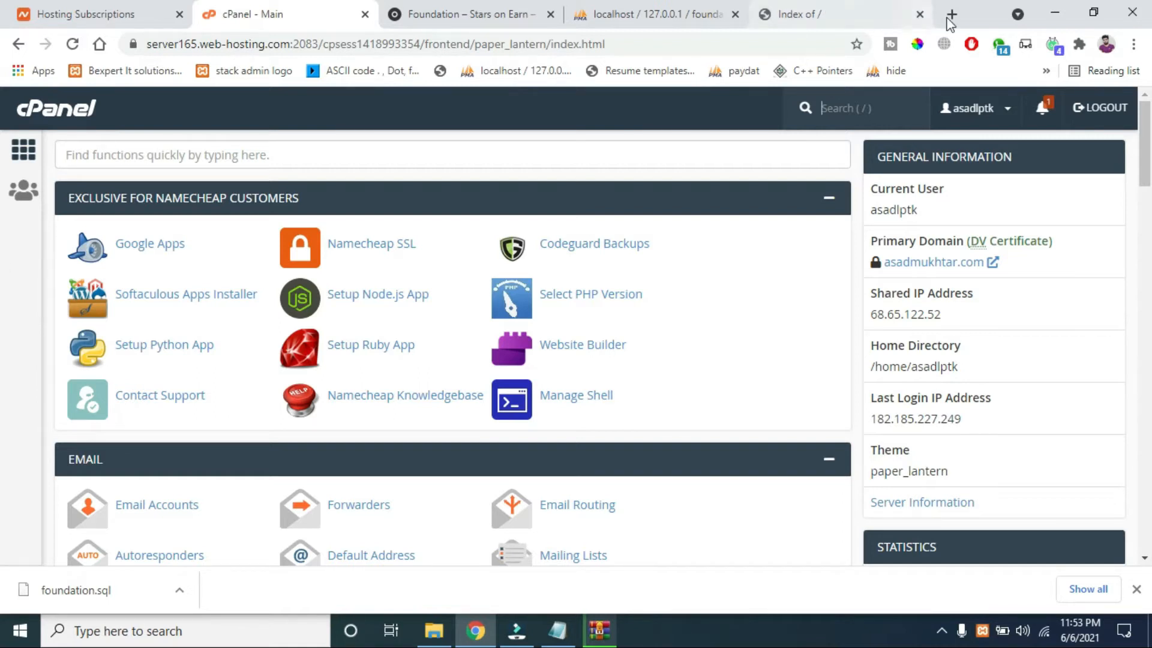
Search Google Images for 'old cpanel' and preview the Namecheap cPanel screenshot.
click(951, 14)
text(go)
key(Return)
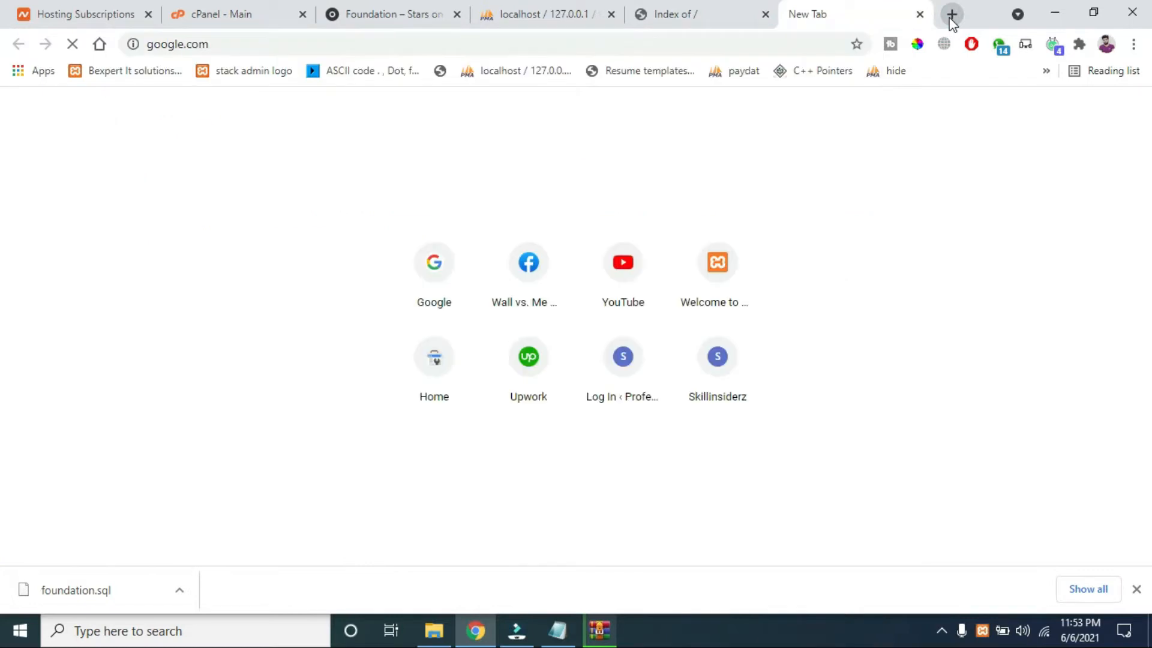
text(old cpanel)
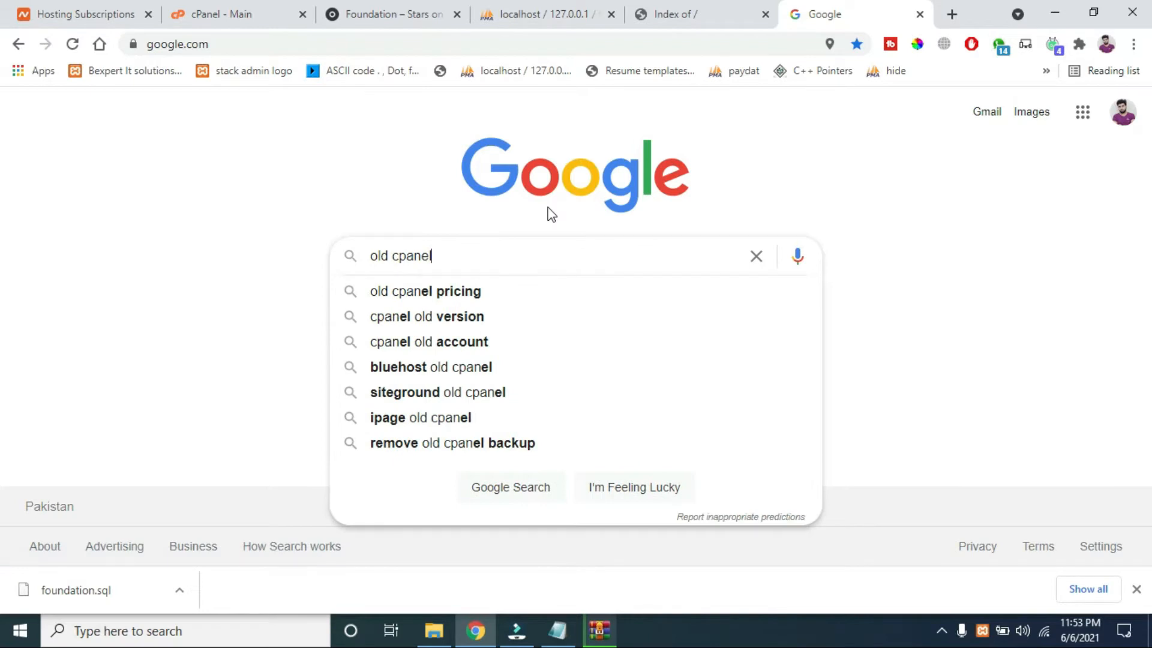
key(Return)
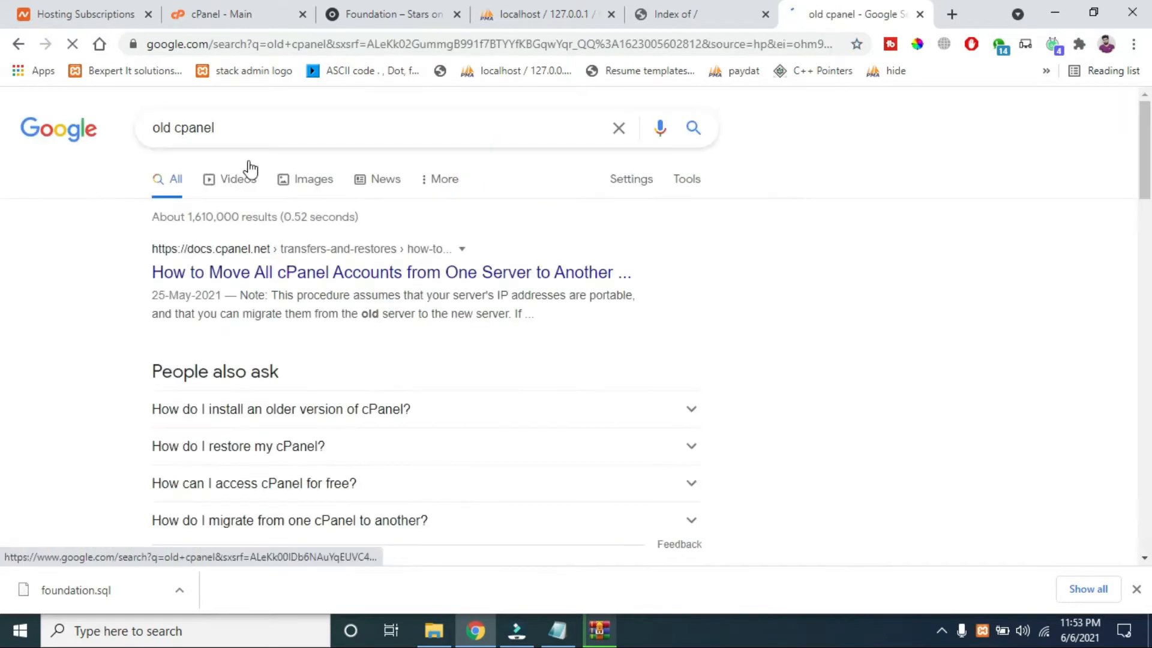
click(316, 182)
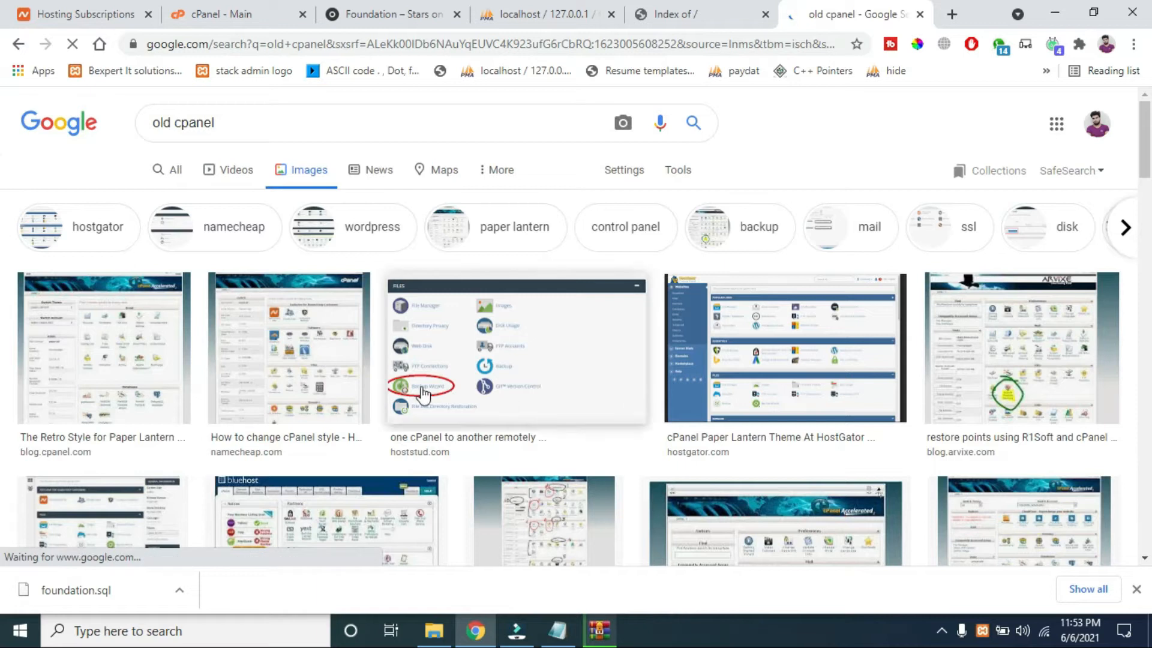
click(335, 378)
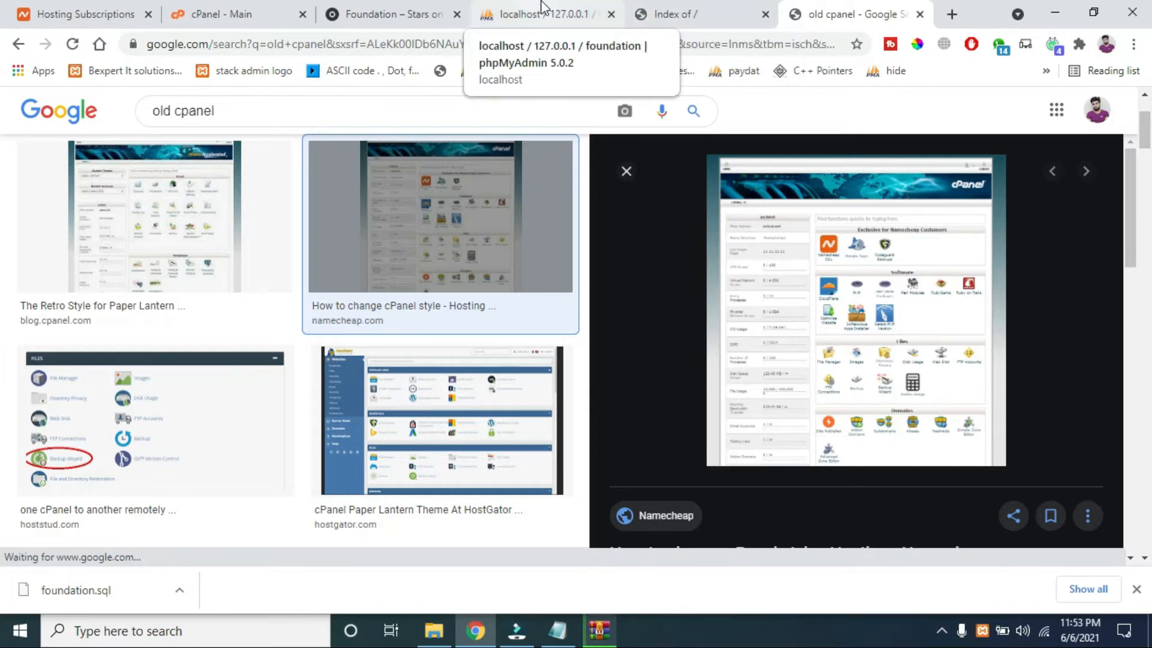
Check the archive progress and return to the cPanel dashboard.
click(602, 637)
click(603, 641)
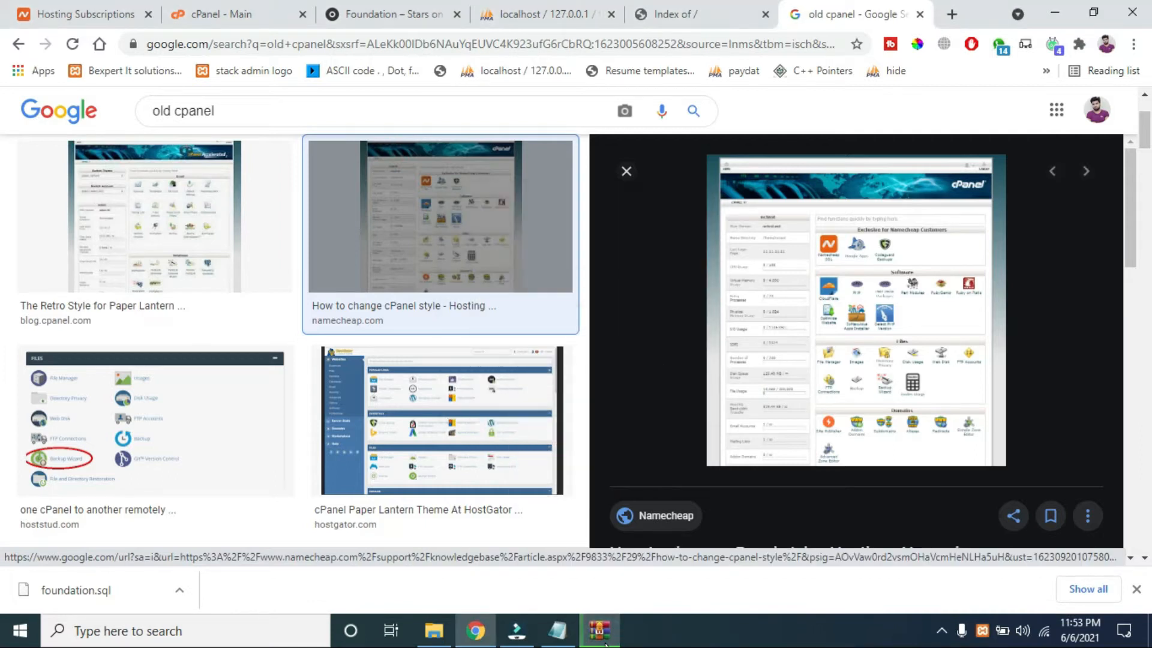
click(287, 8)
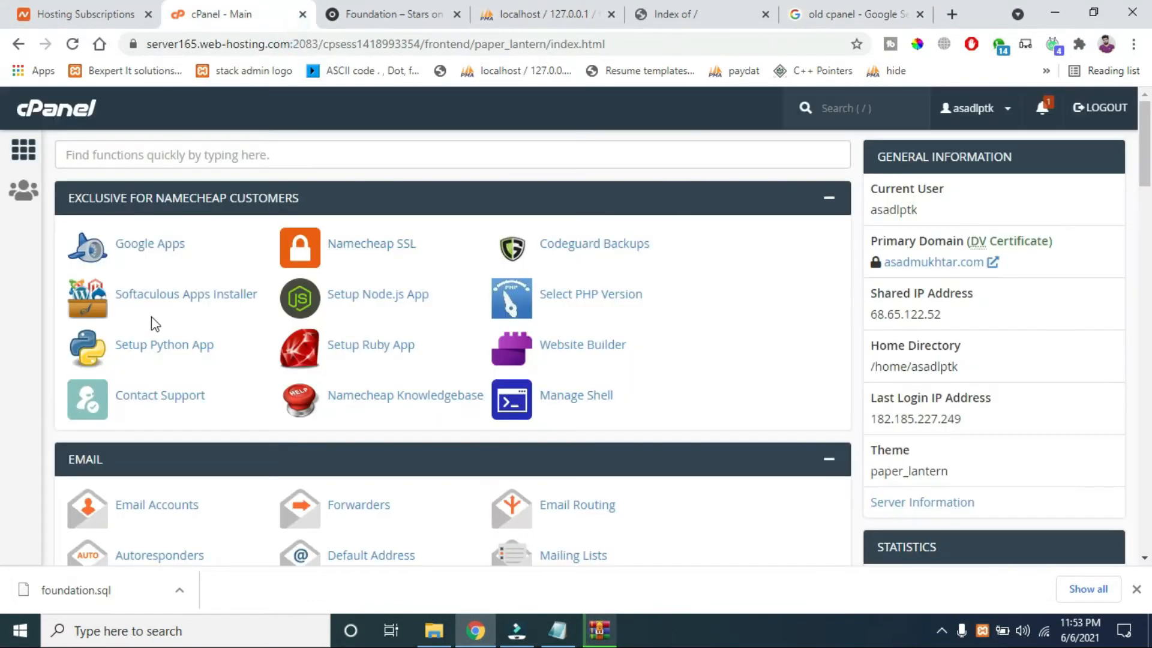
Review the cPanel dashboard, live index and local site, then start a new line in the Notepad notes.
scroll(2, 144, down, 3)
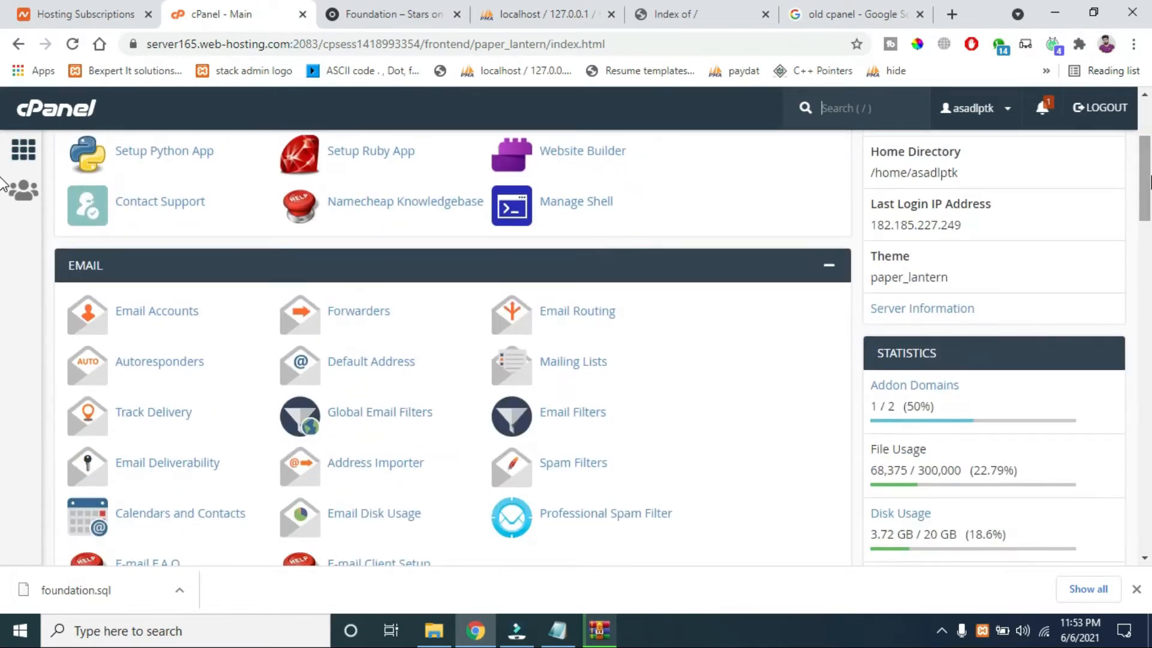
click(672, 9)
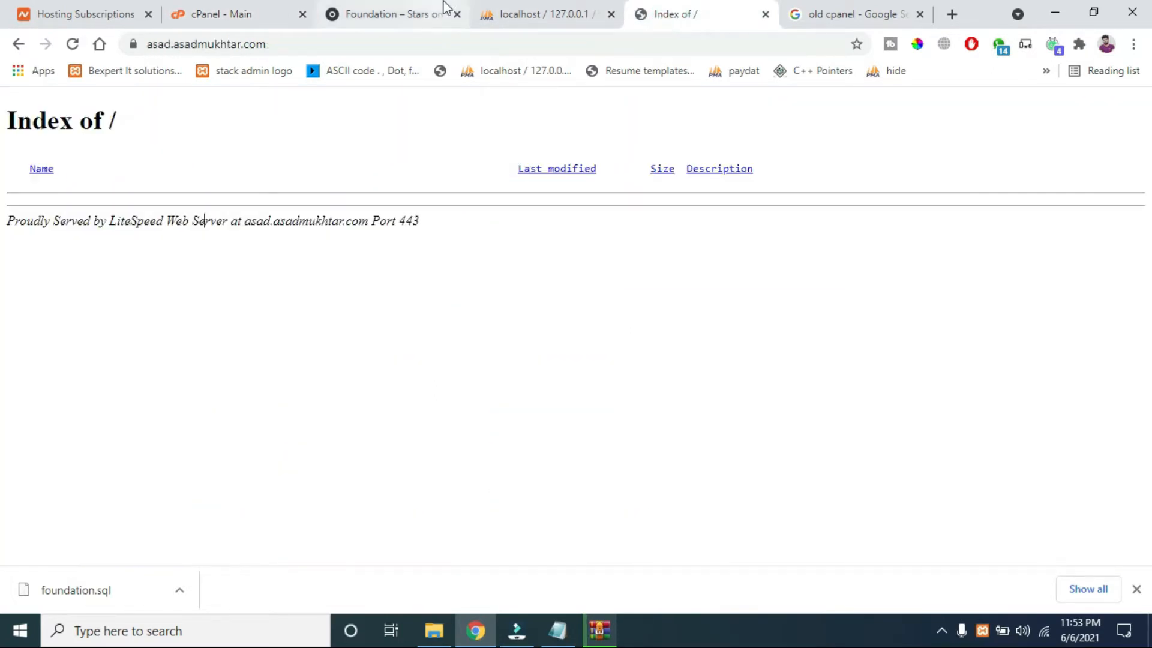
click(387, 12)
click(281, 8)
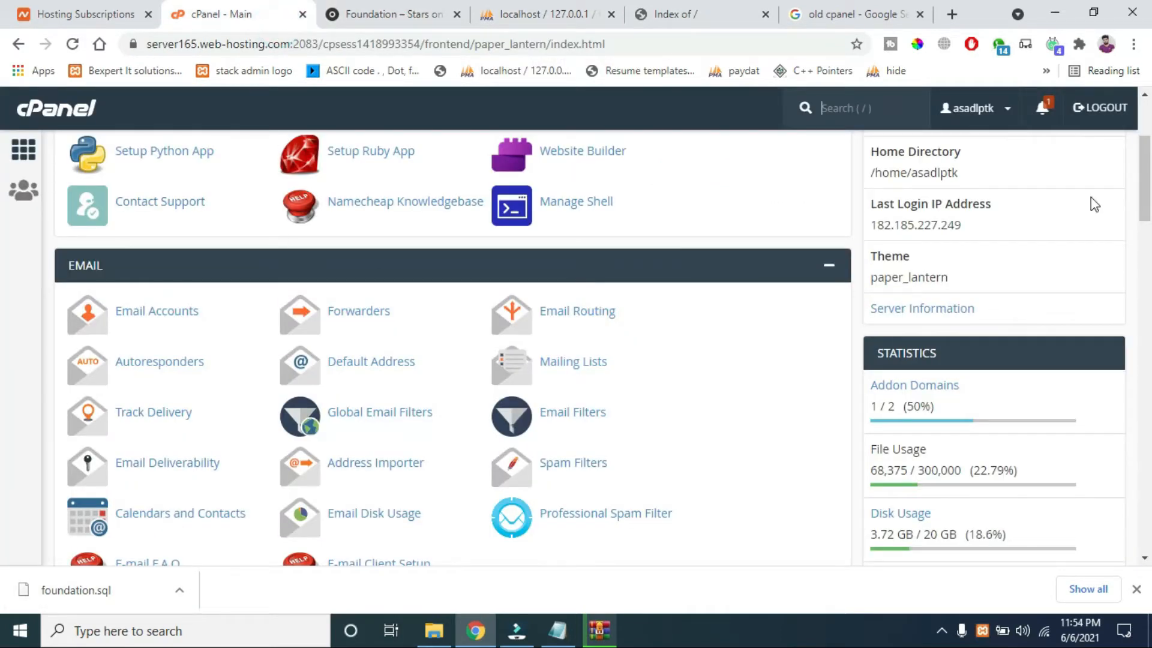
click(557, 630)
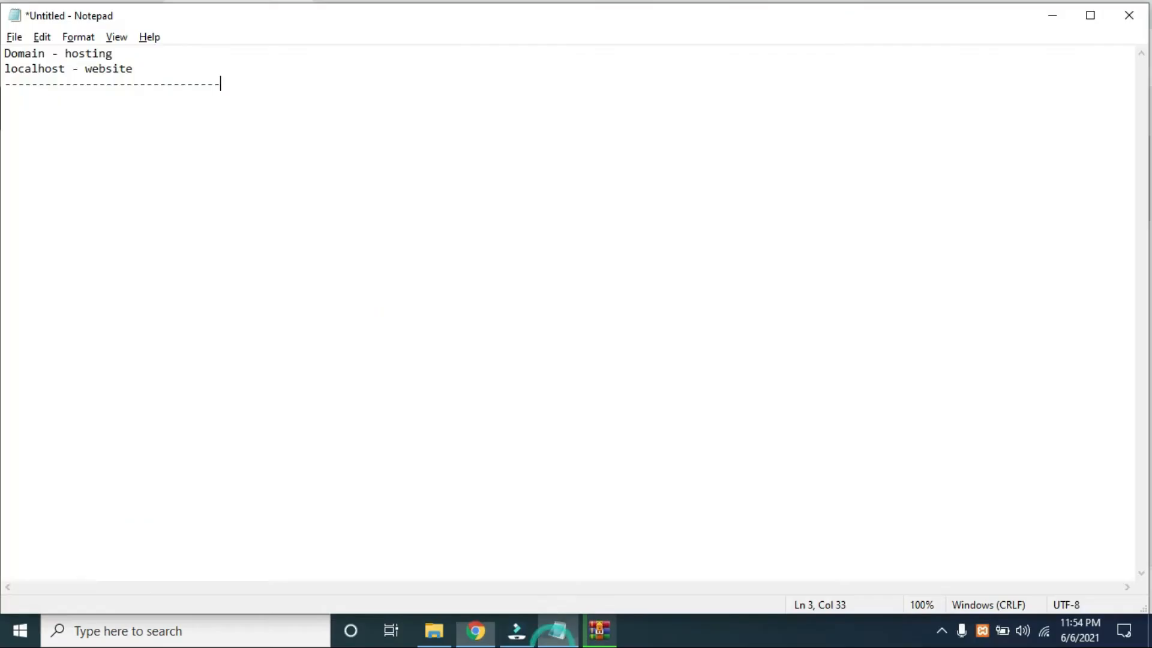
key(Return)
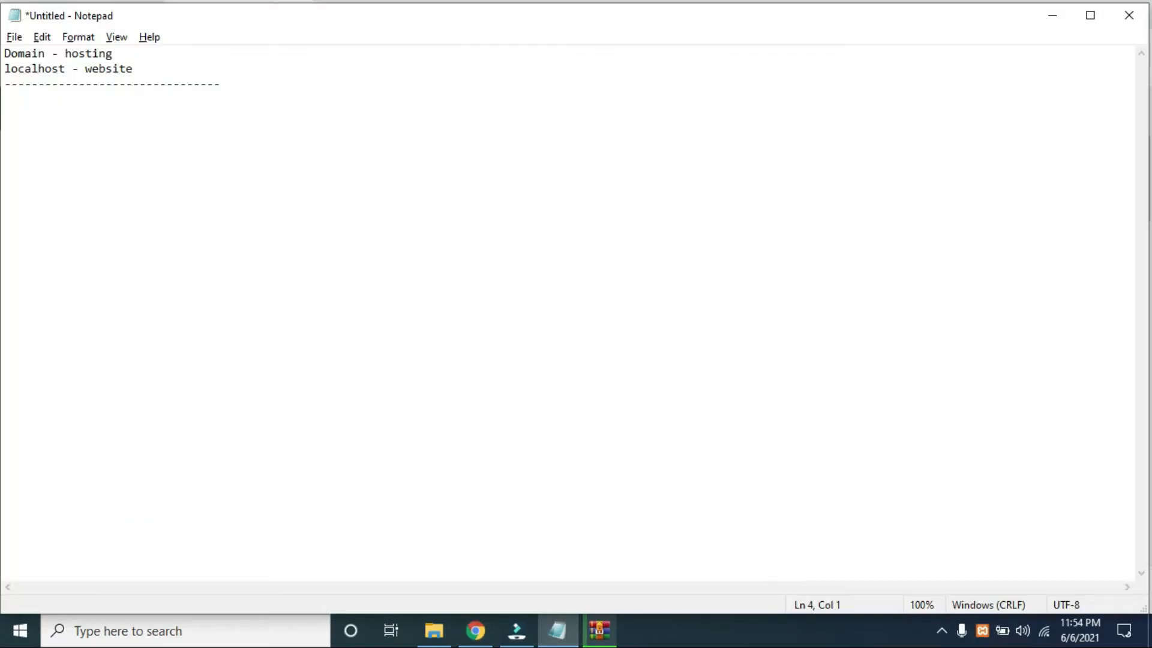
Note 'user: root', 'password : blank' and a 'dataname : ' line in Notepad.
text(root)
text(user: root pass)
text(word )
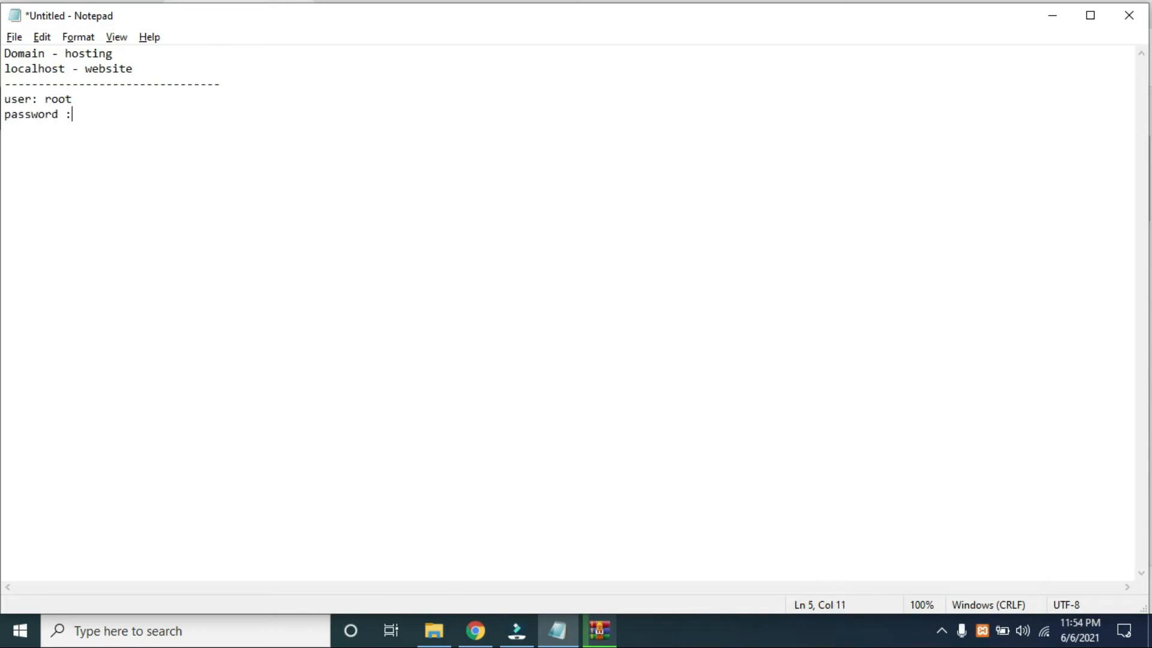
text(: blank data)
text(name)
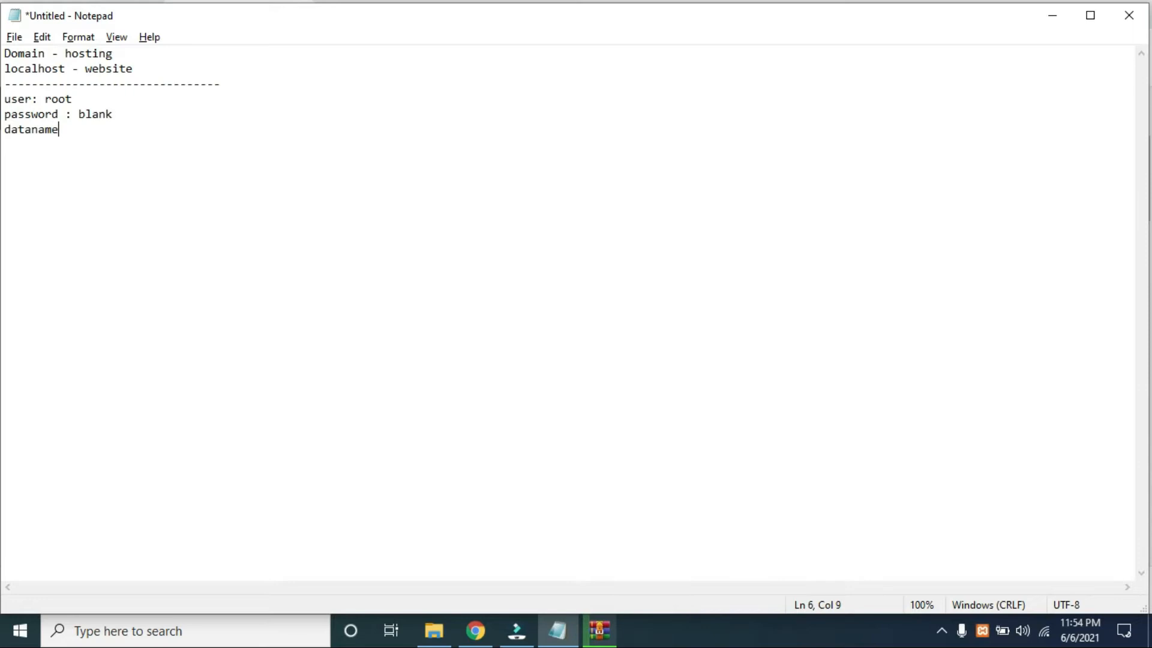
text( : dataname)
key(alt+Tab)
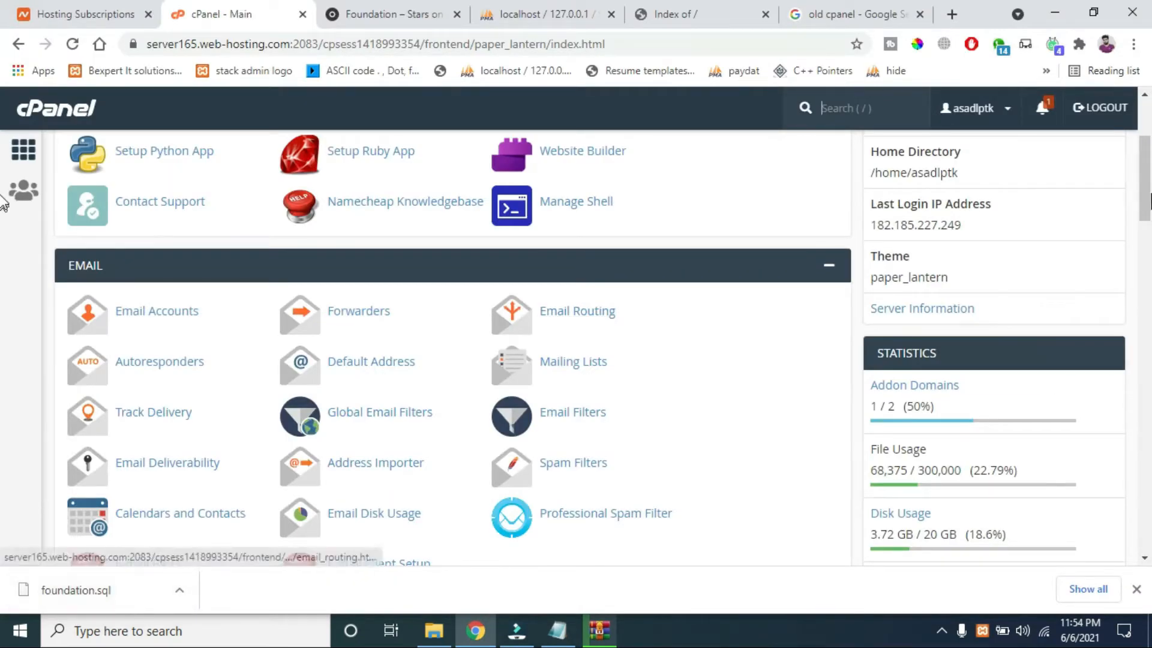
Open the hosting account's phpMyAdmin from the Databases section in a new tab.
scroll(3, 215, down, 2)
scroll(3, 215, down, 6)
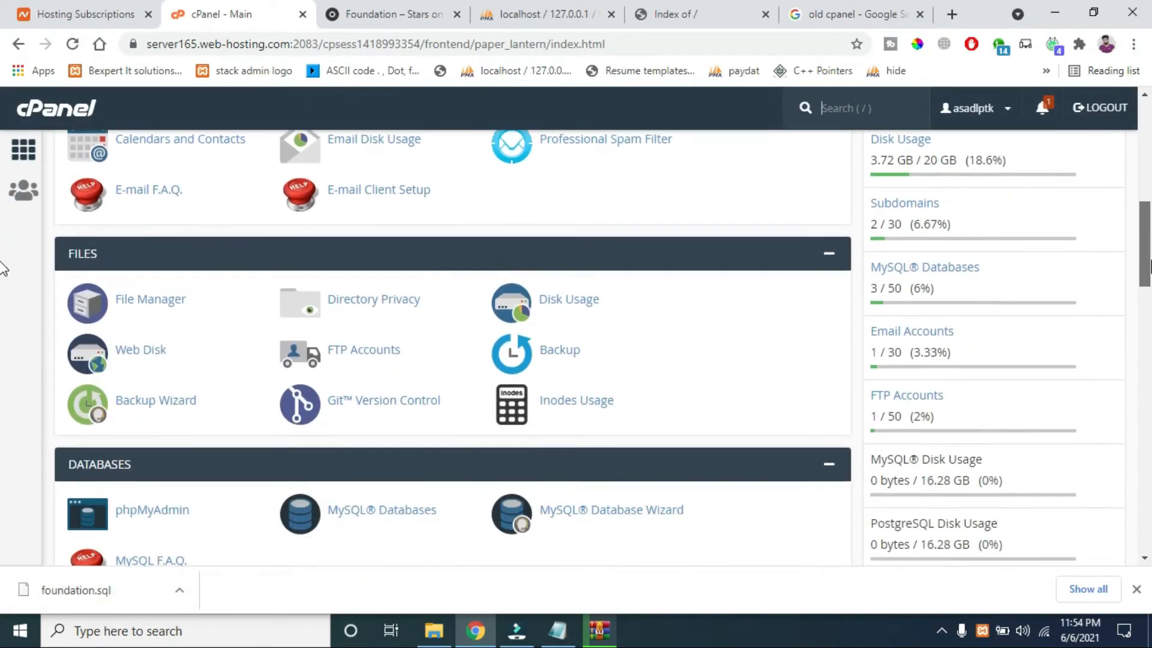
scroll(3, 297, down, 1)
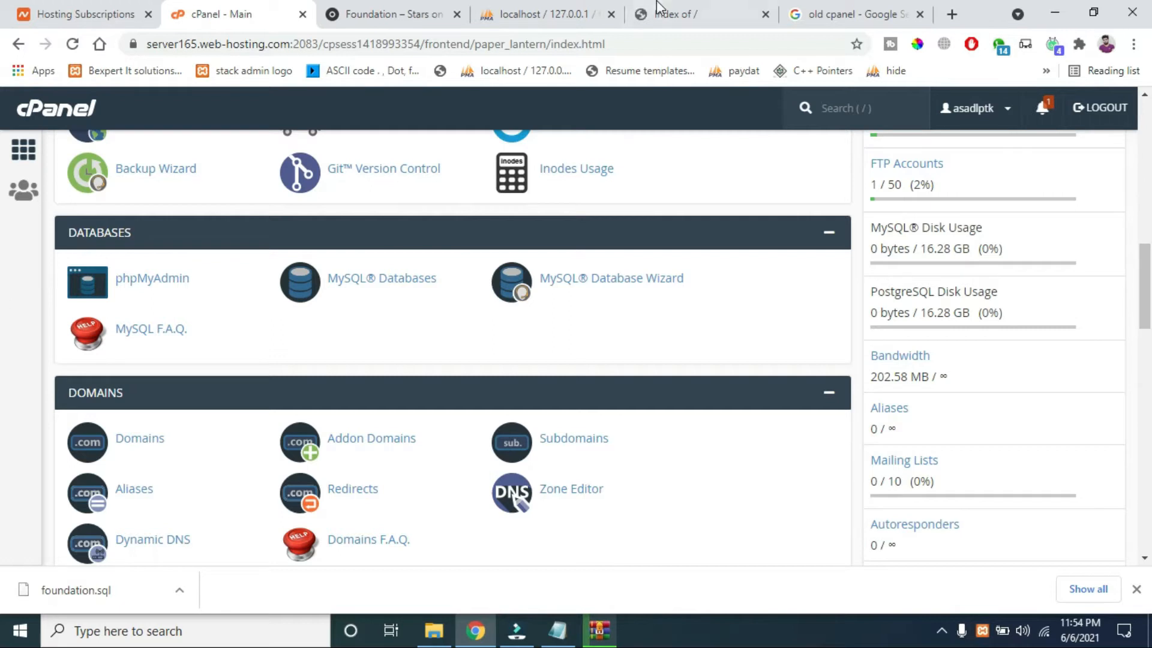
click(553, 9)
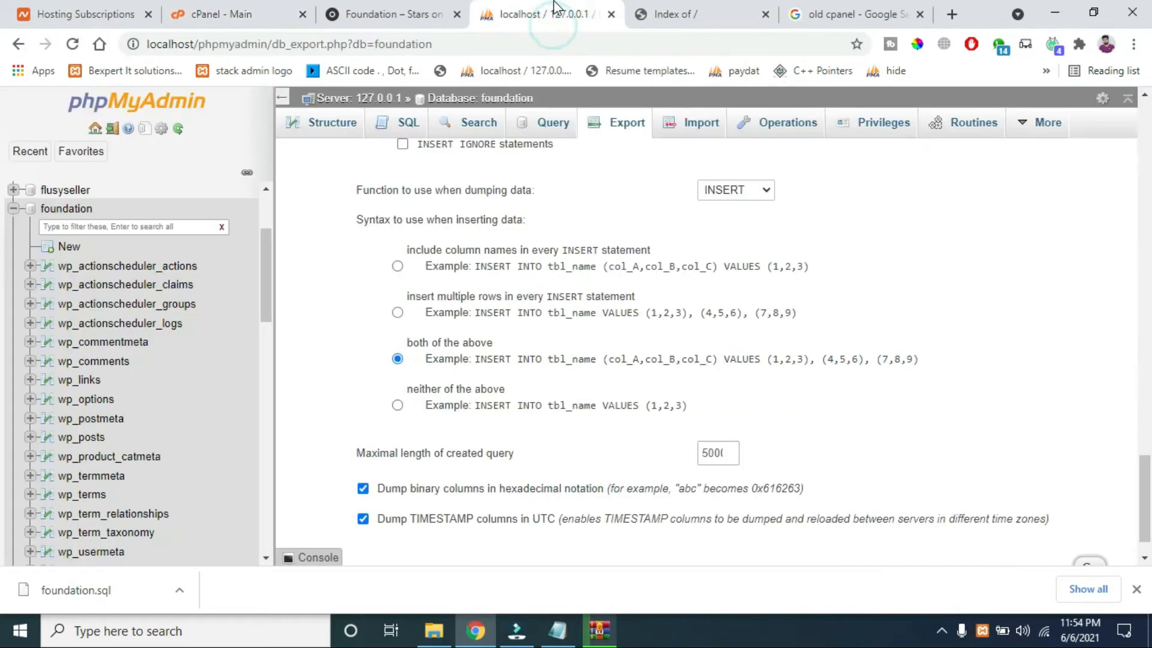
click(264, 13)
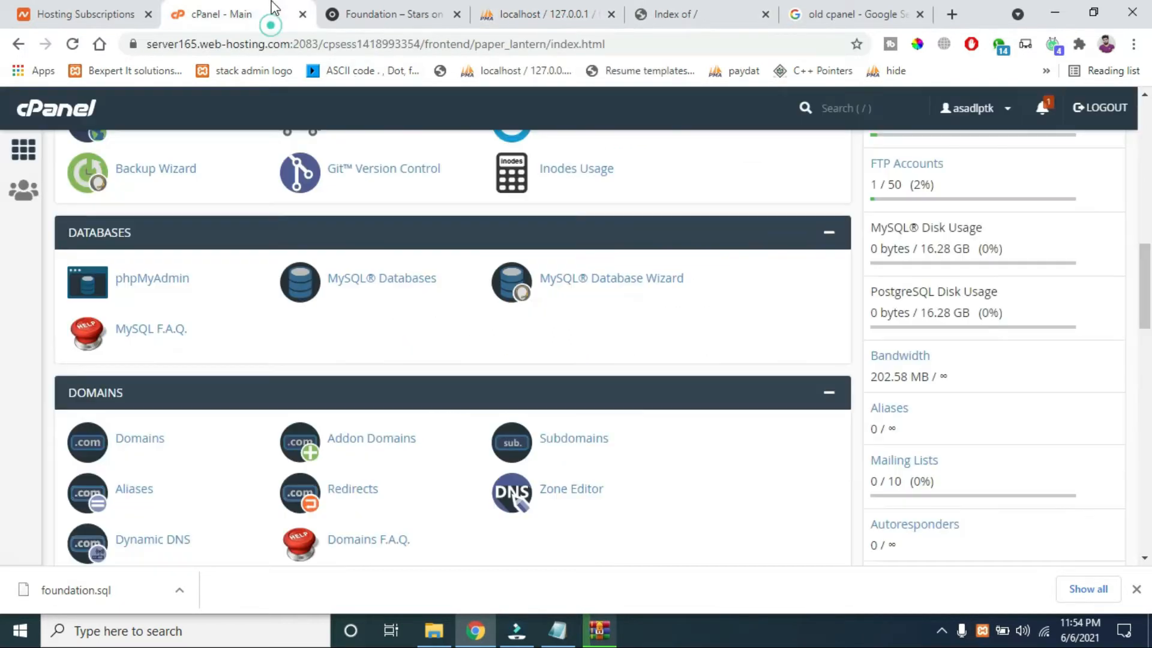
right_click(168, 279)
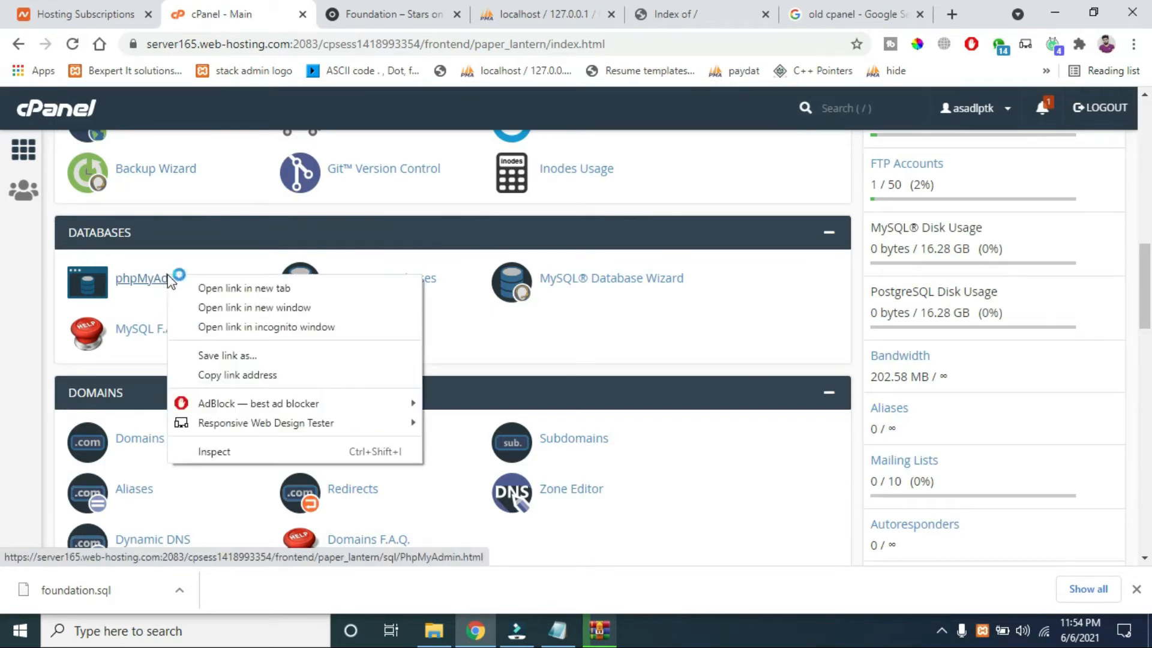
click(199, 287)
Compare with the local export page, then open MySQL Databases in another new tab.
click(566, 13)
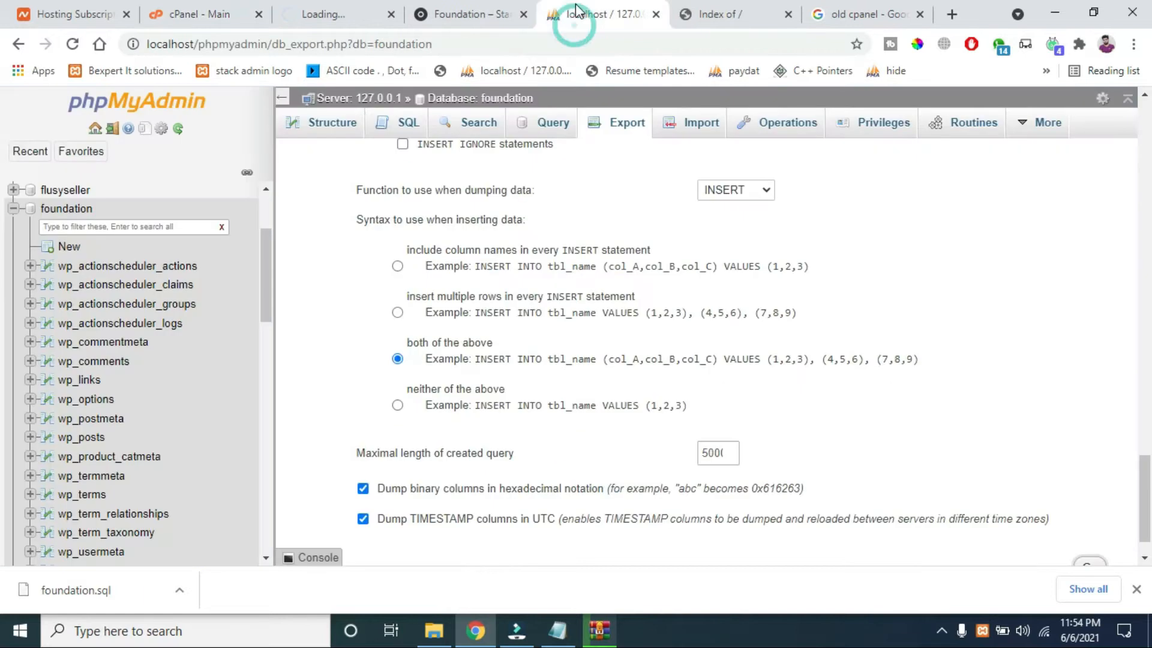
drag(262, 243, 261, 130)
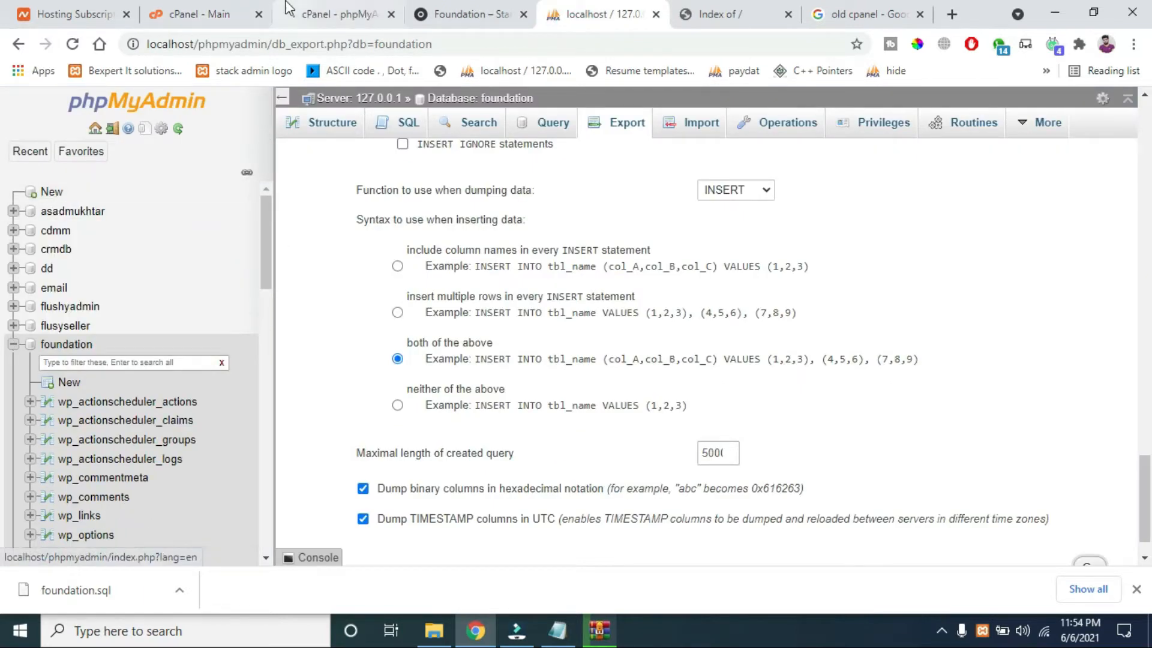
click(336, 9)
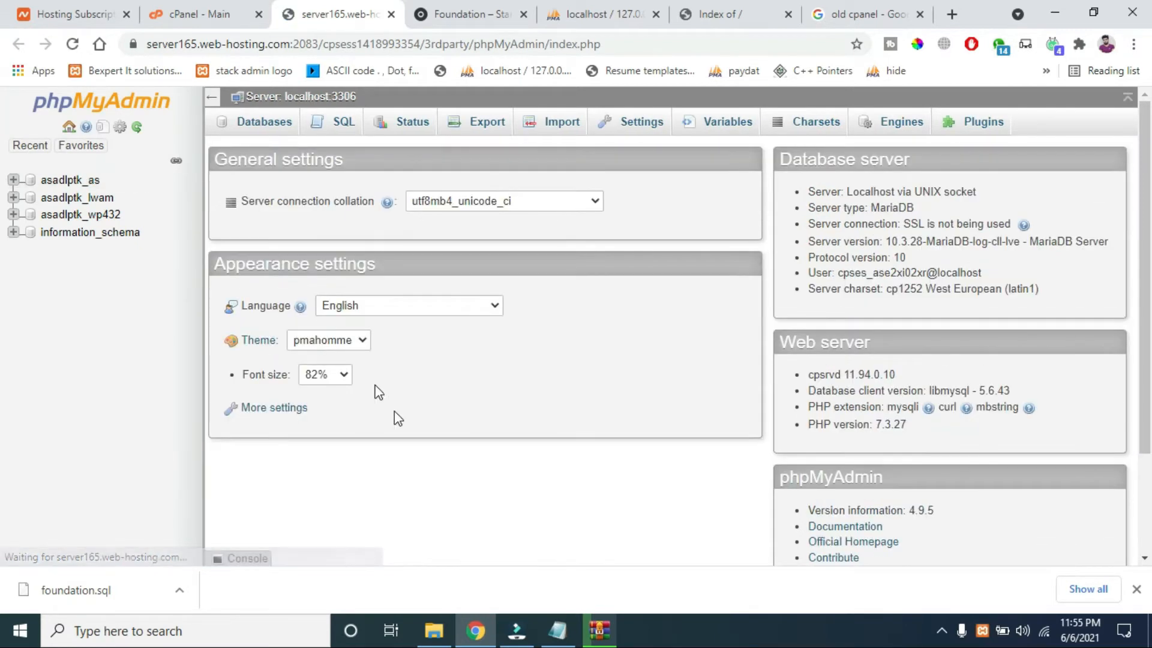
click(172, 7)
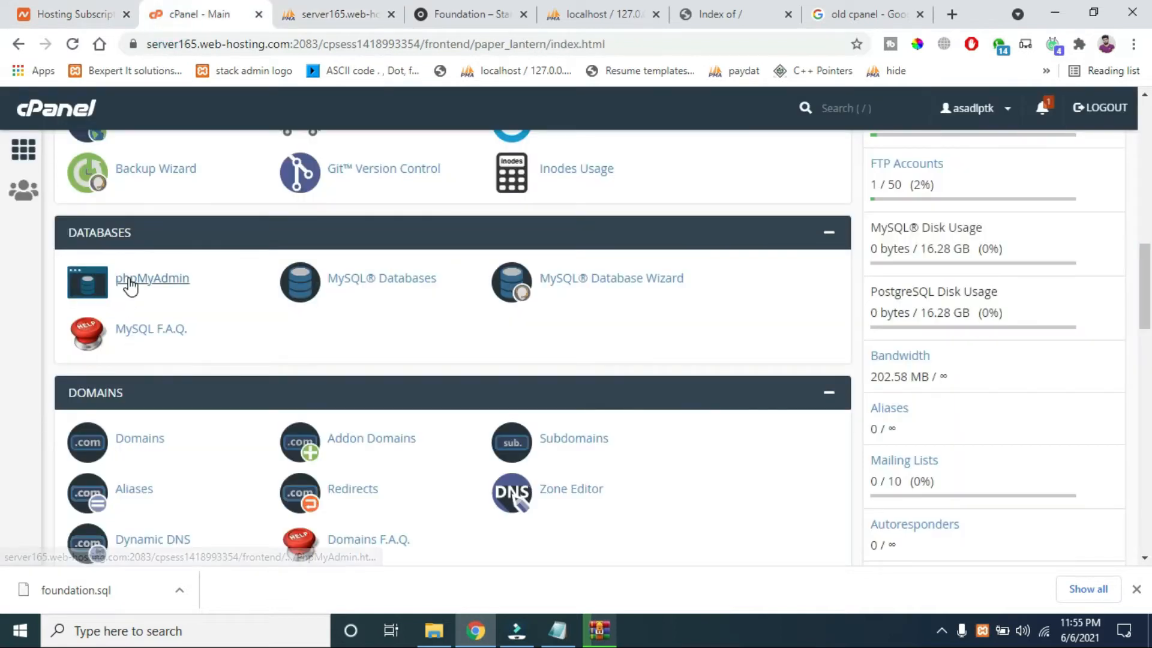
right_click(371, 282)
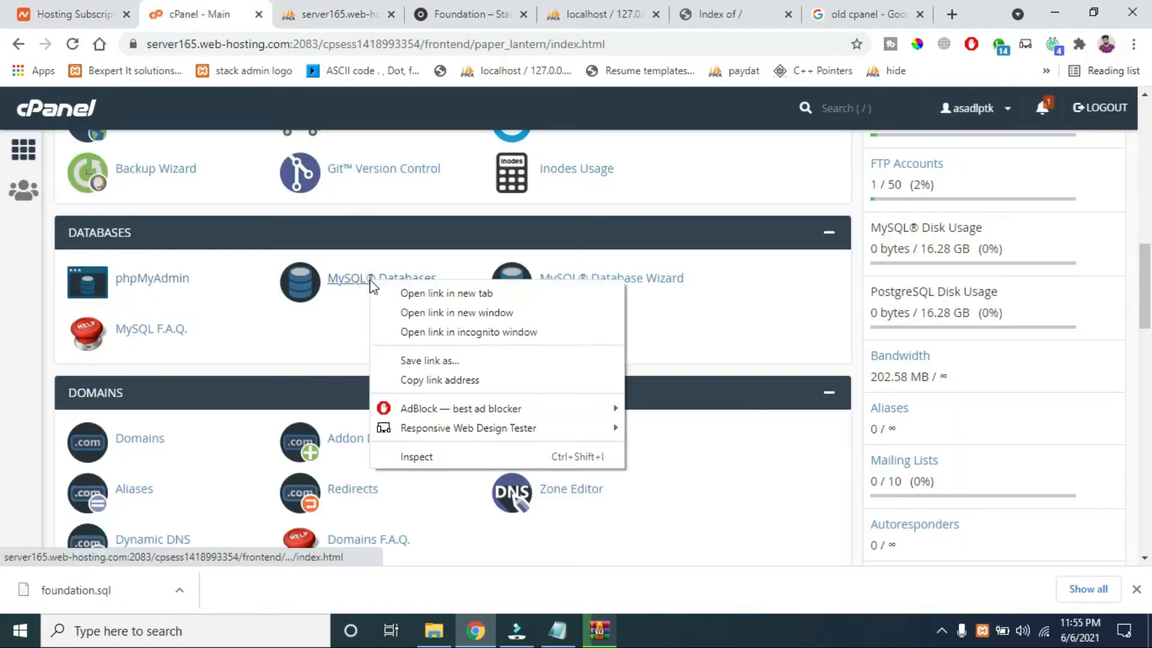
click(397, 293)
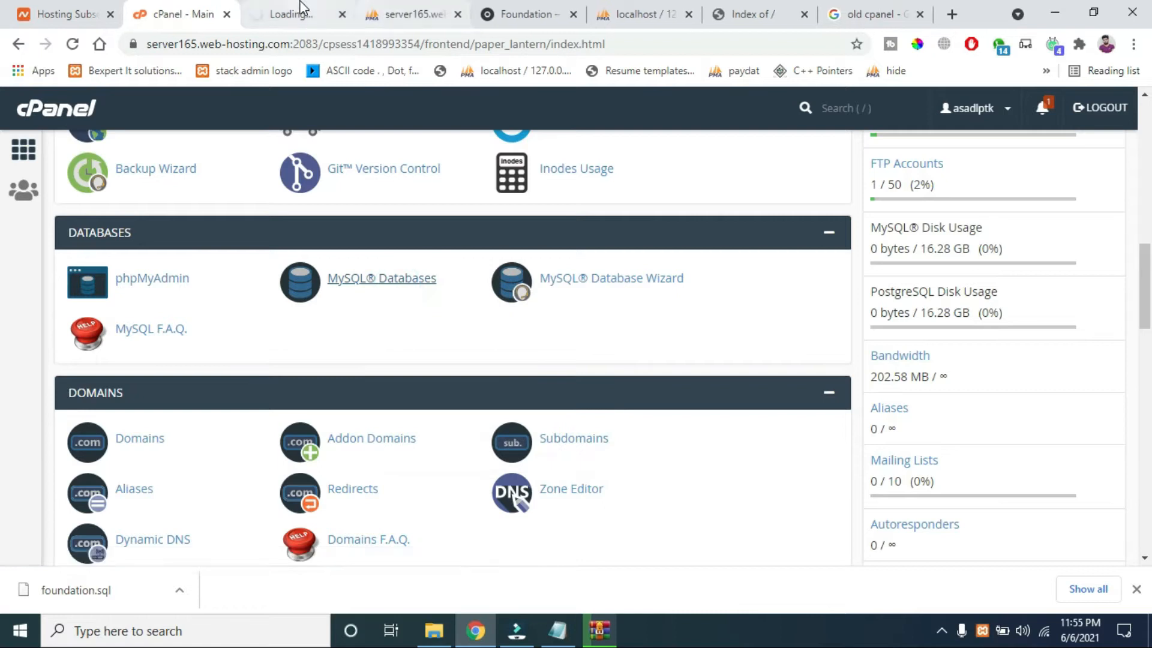
click(300, 8)
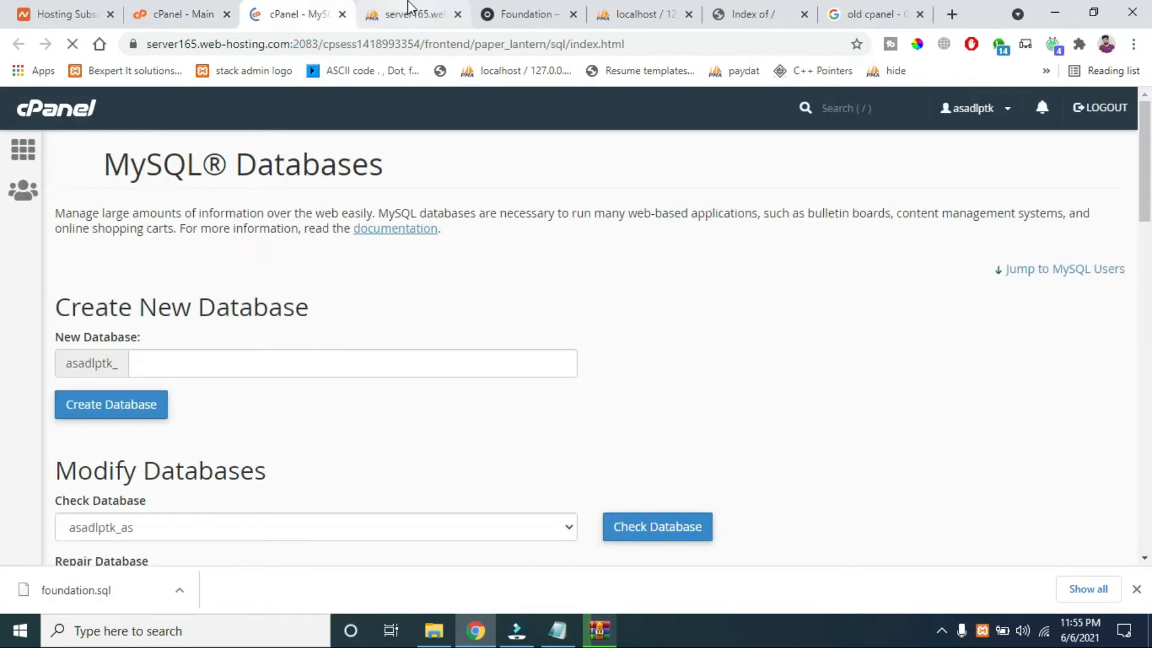
click(303, 363)
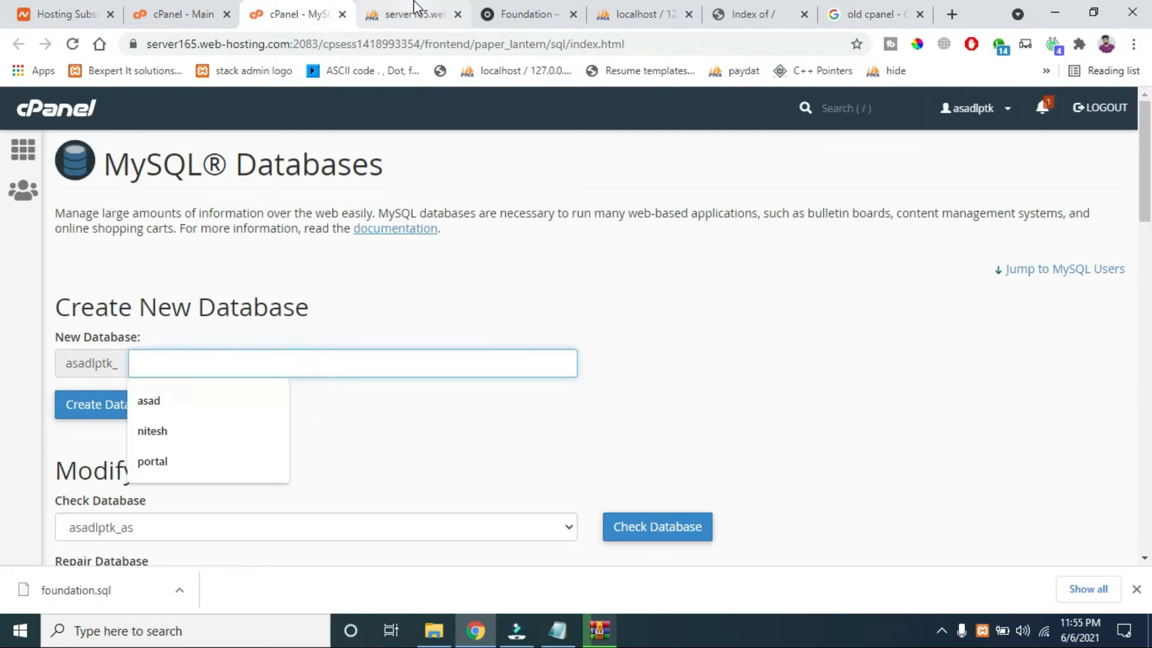
click(412, 13)
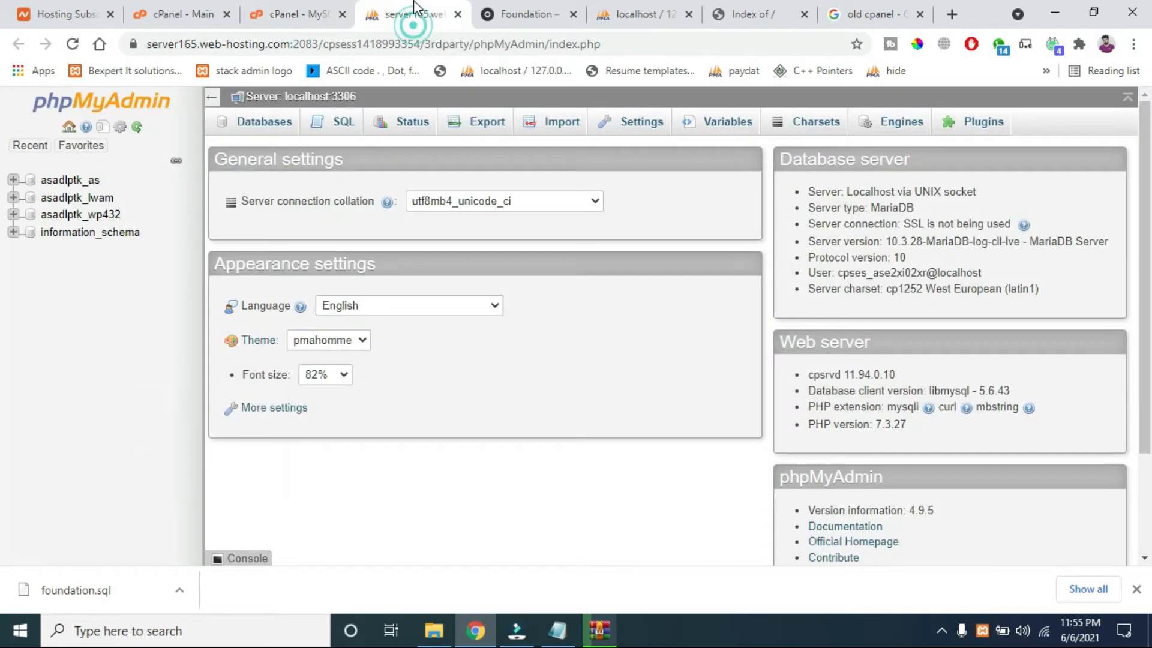
click(298, 9)
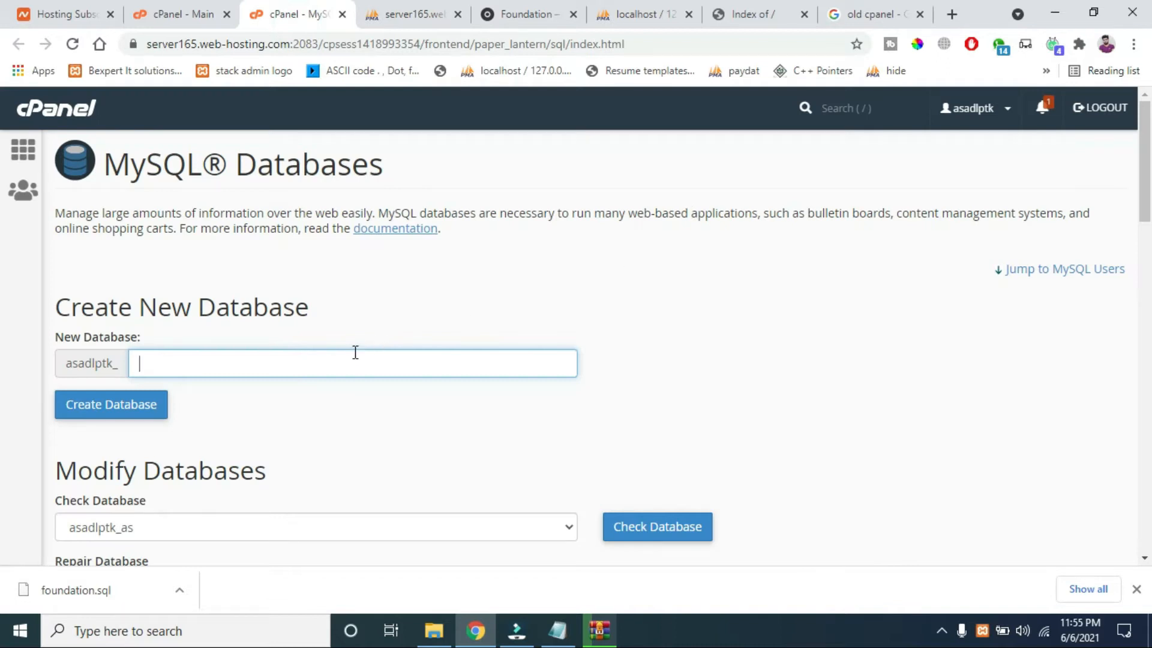
text(foundatoin)
click(715, 427)
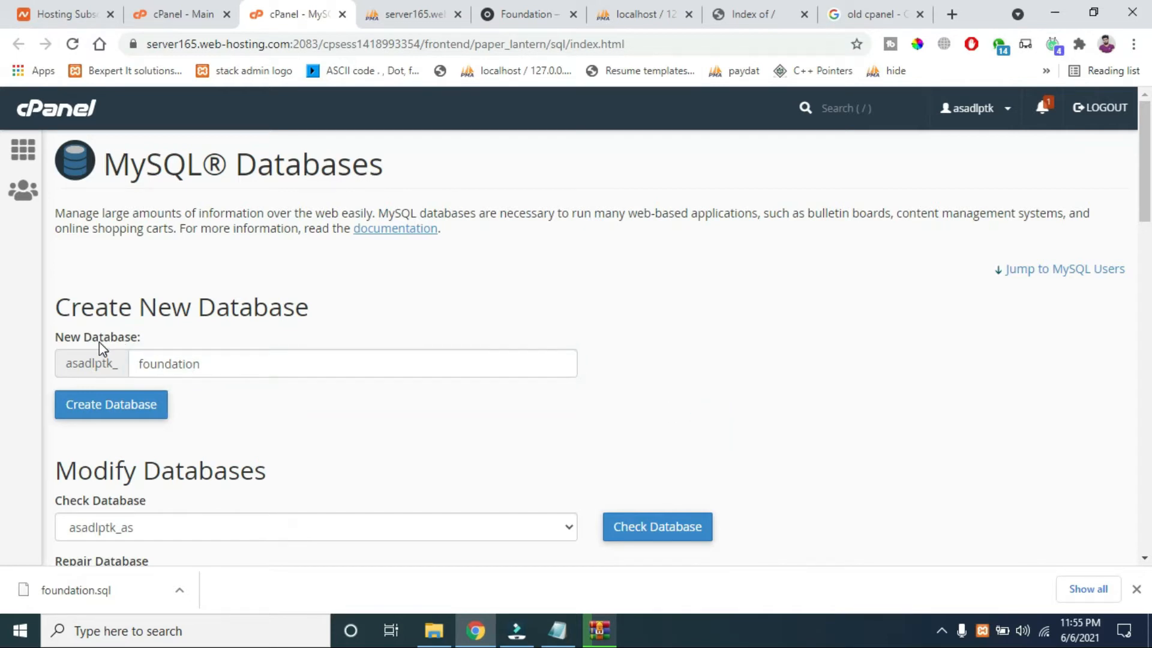
click(98, 413)
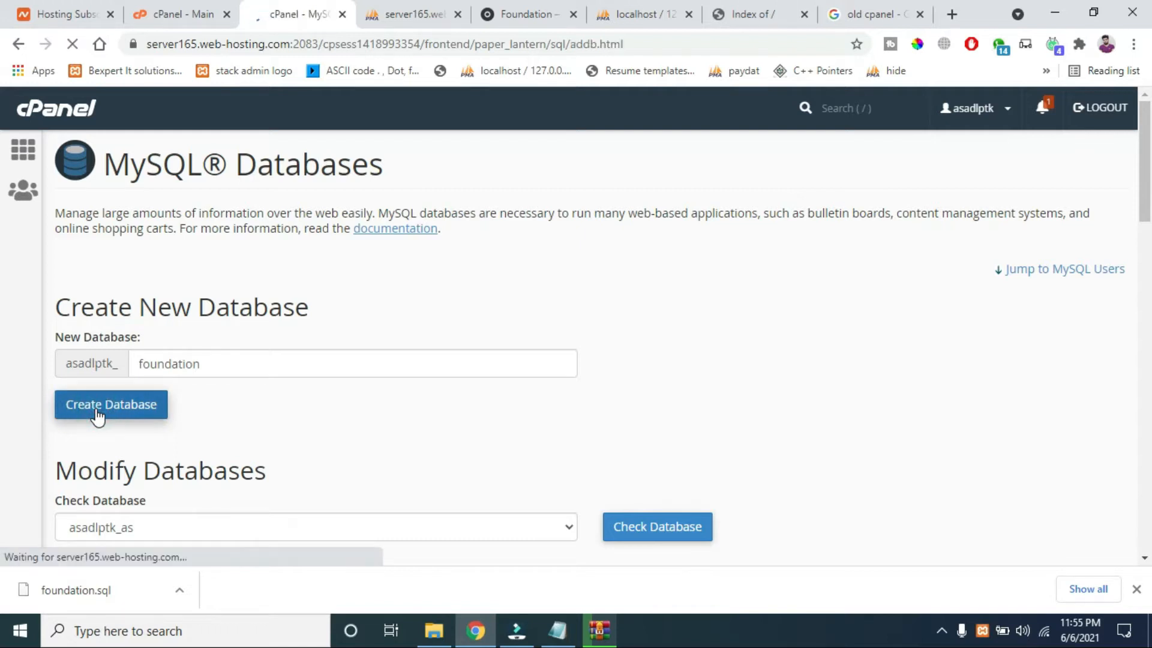
click(579, 281)
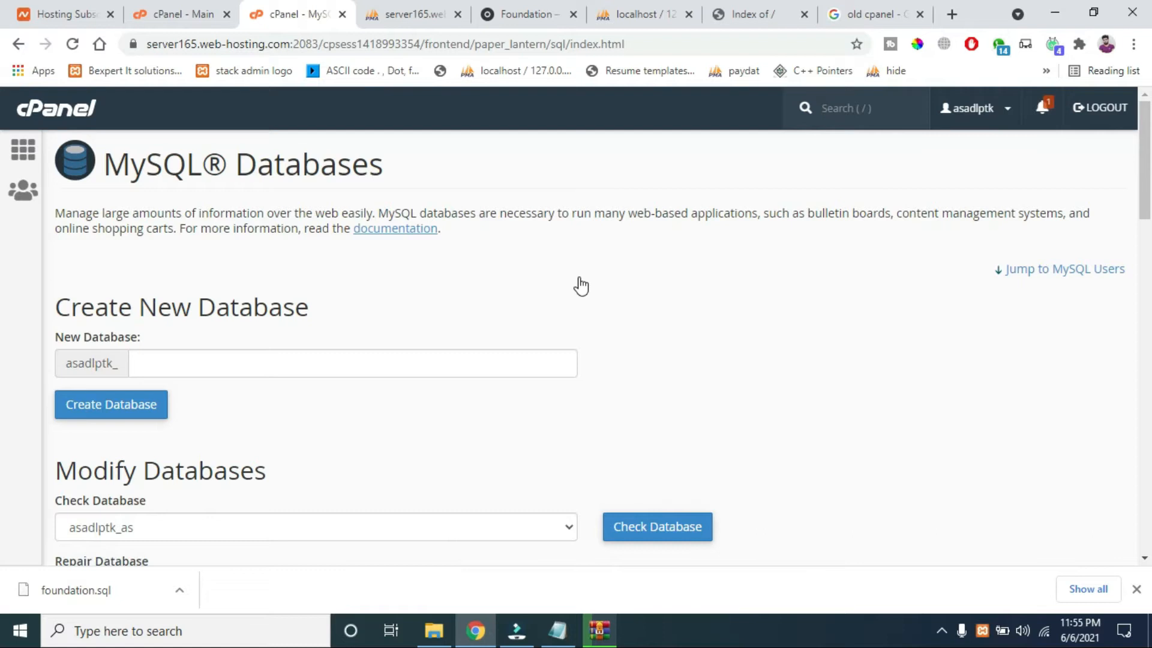
scroll(3, 258, down, 6)
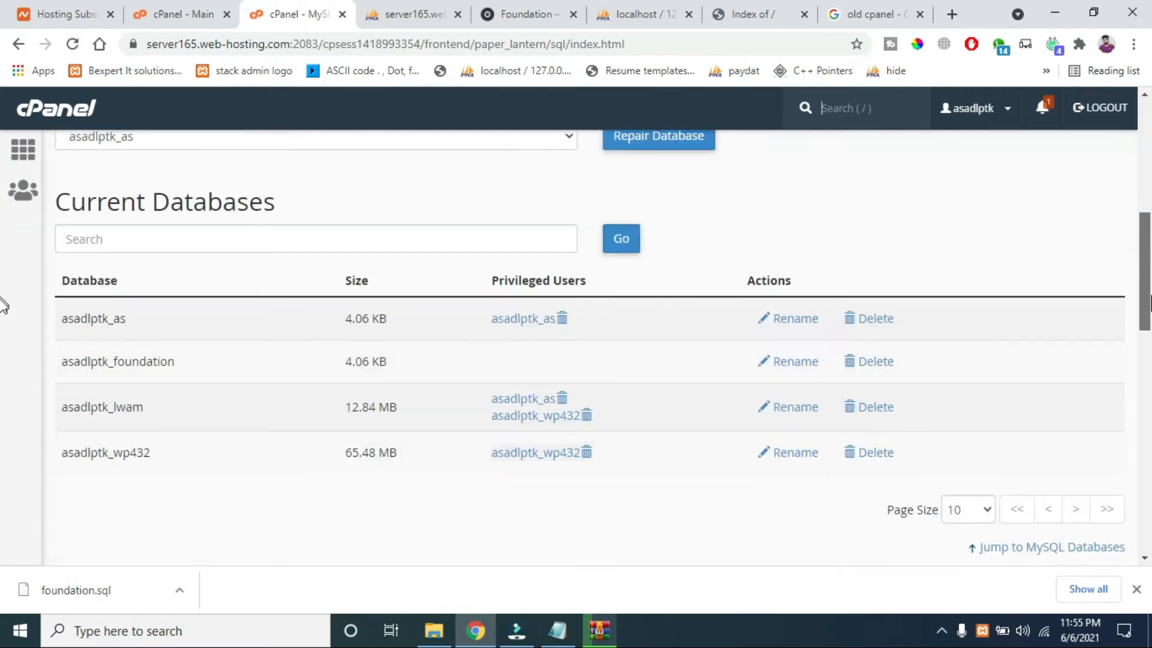
scroll(3, 306, down, 1)
mouse_move(186, 310)
mouse_down()
mouse_move(57, 306)
mouse_move(200, 310)
mouse_up()
click(55, 304)
click(198, 306)
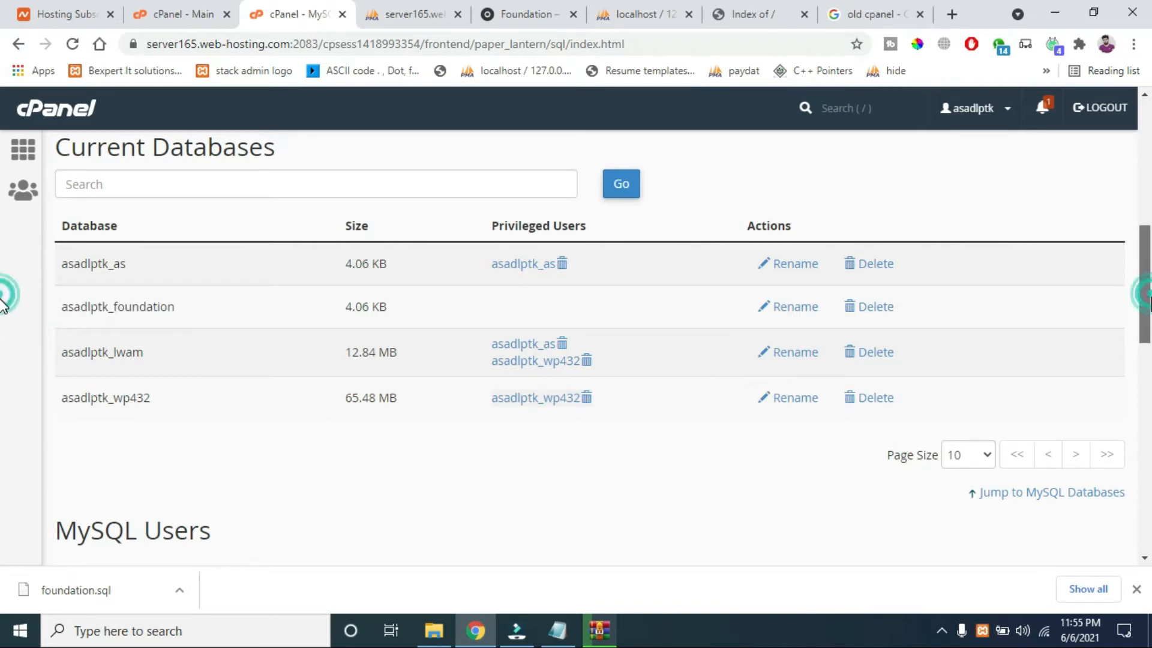
scroll(3, 307, down, 1)
scroll(3, 318, down, 5)
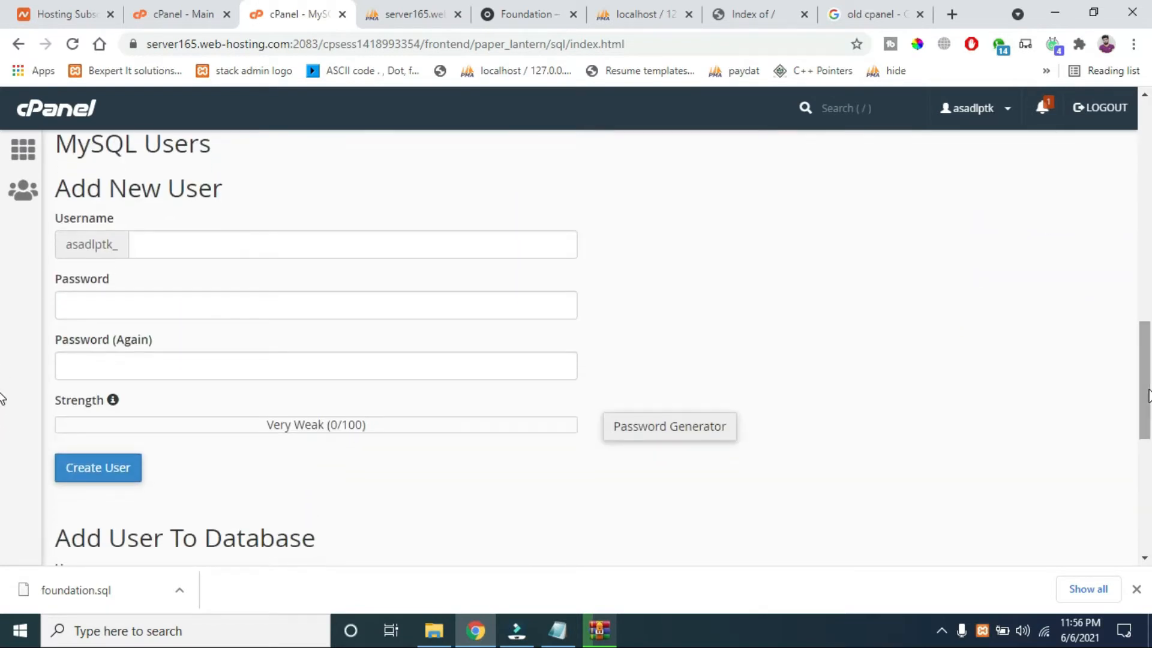
Look up the local database user root in the Notepad notes.
click(497, 243)
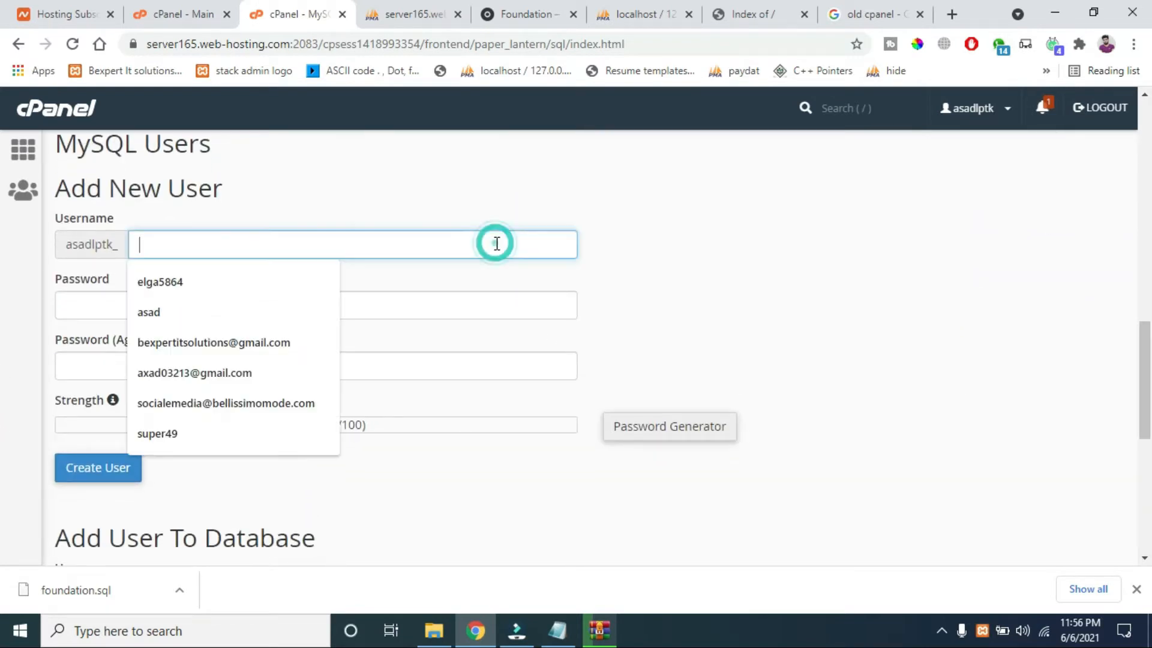
click(789, 293)
click(557, 631)
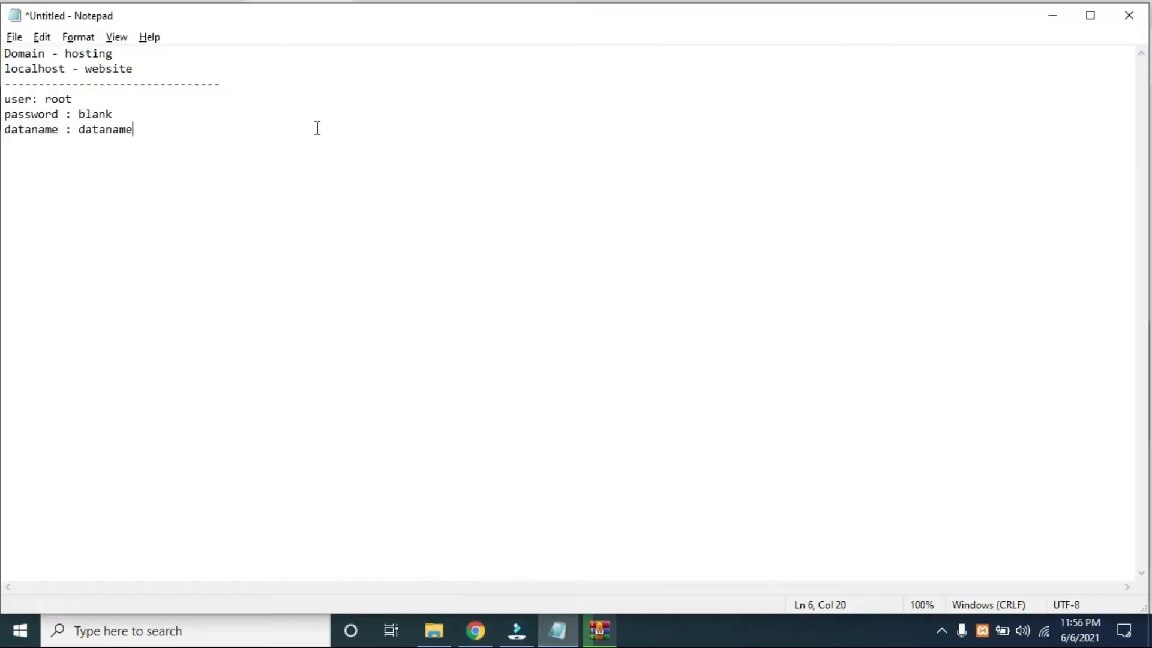
double_click(57, 99)
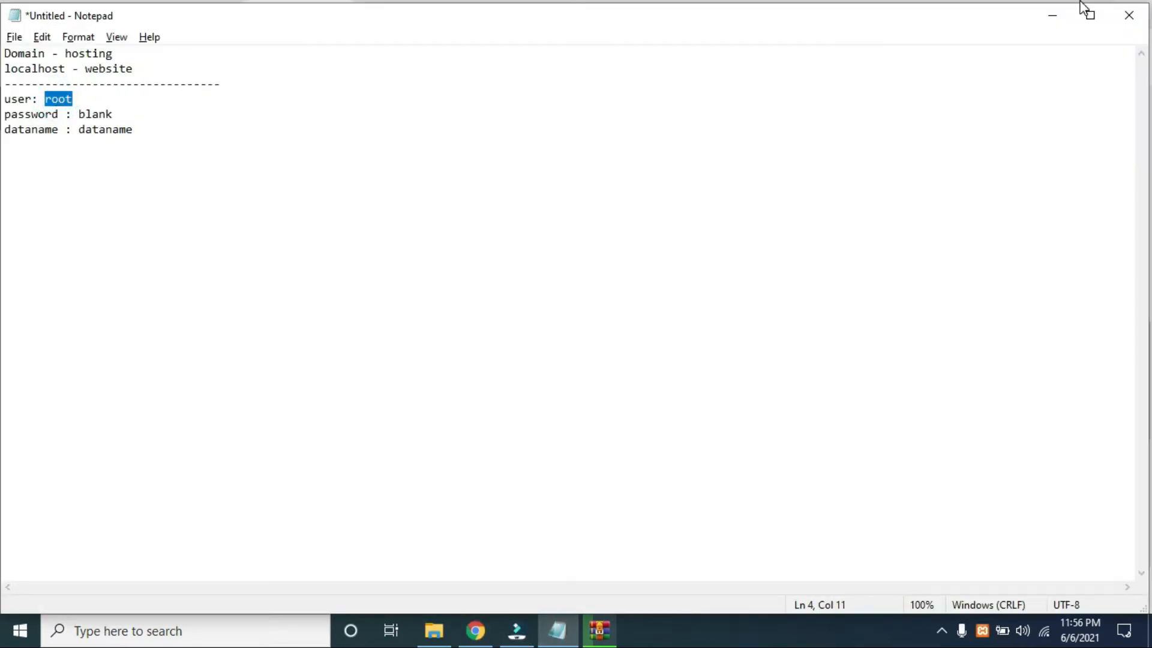
click(1053, 15)
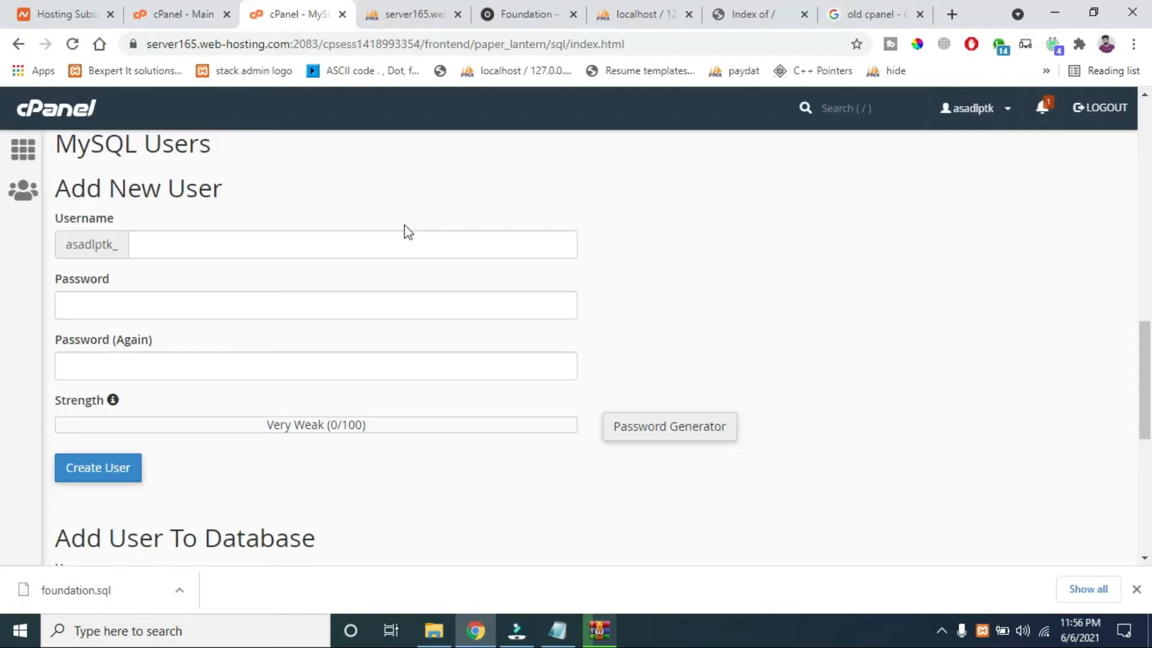
Create the MySQL user 'foundation' with a password, then go back.
click(406, 247)
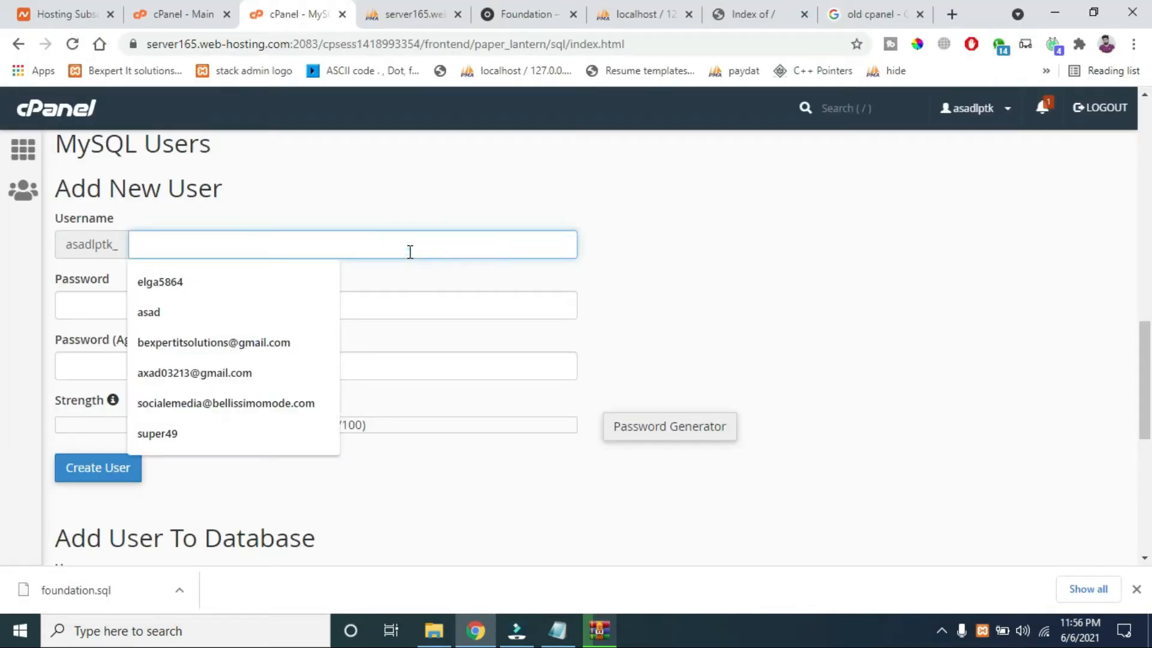
key(Tab)
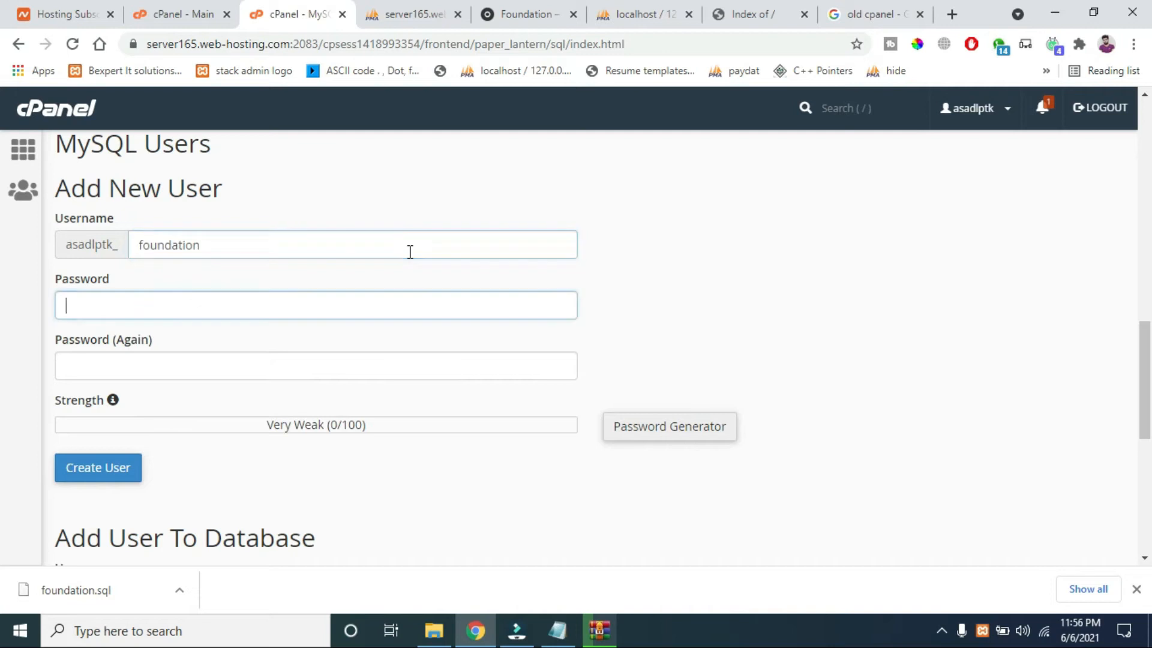
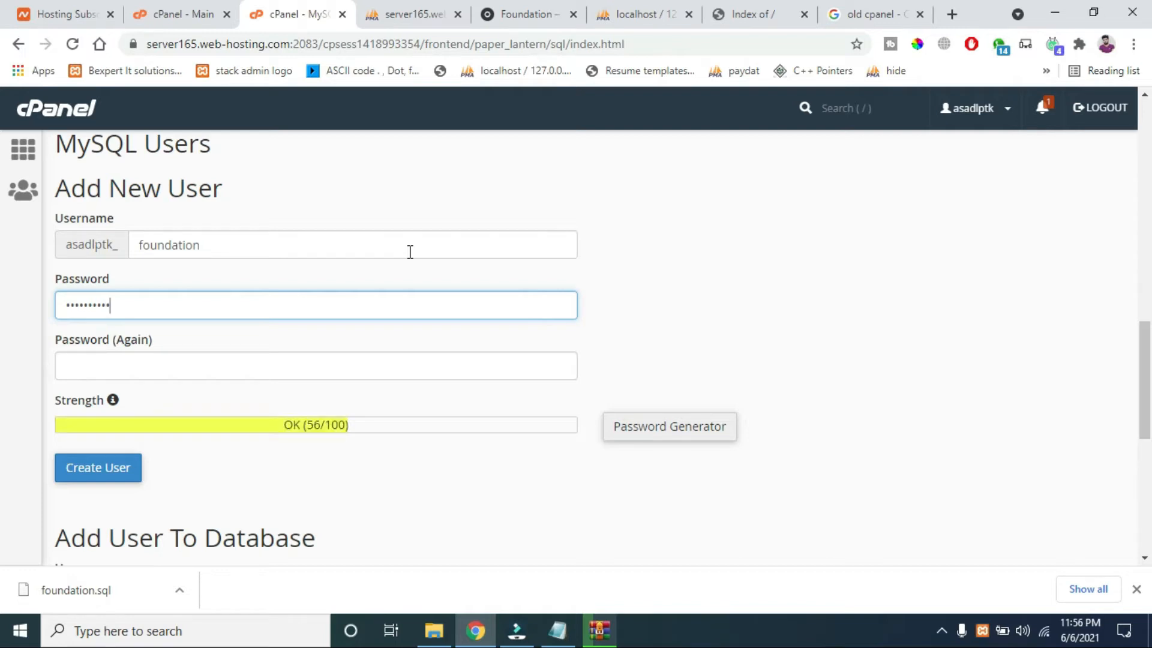
key(Tab)
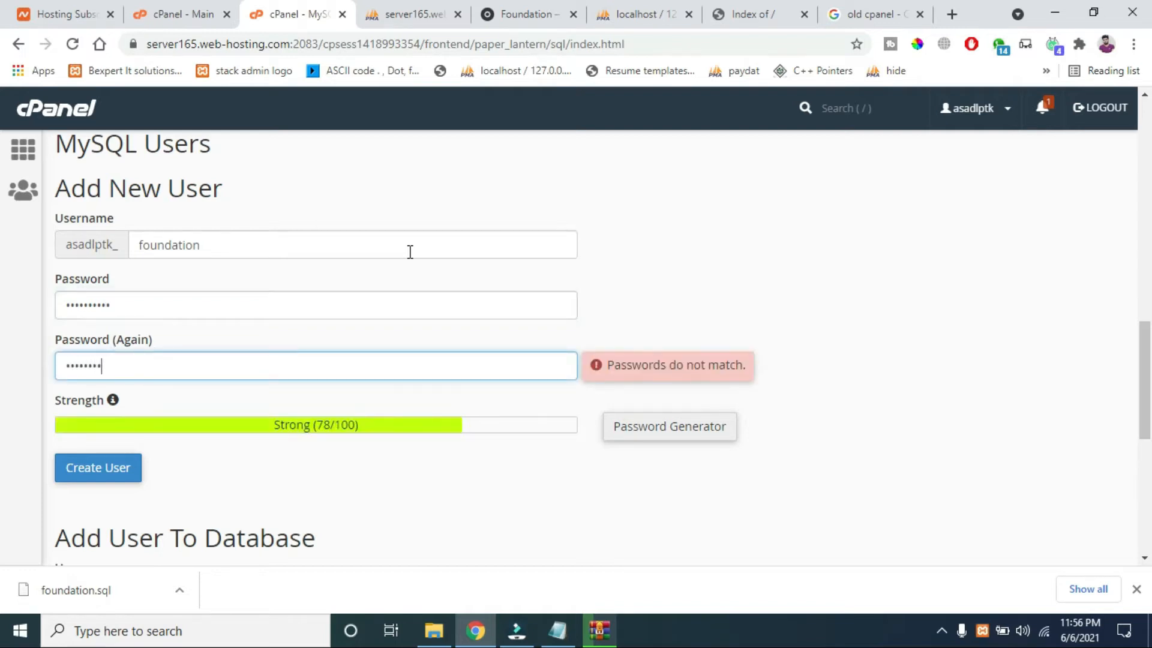
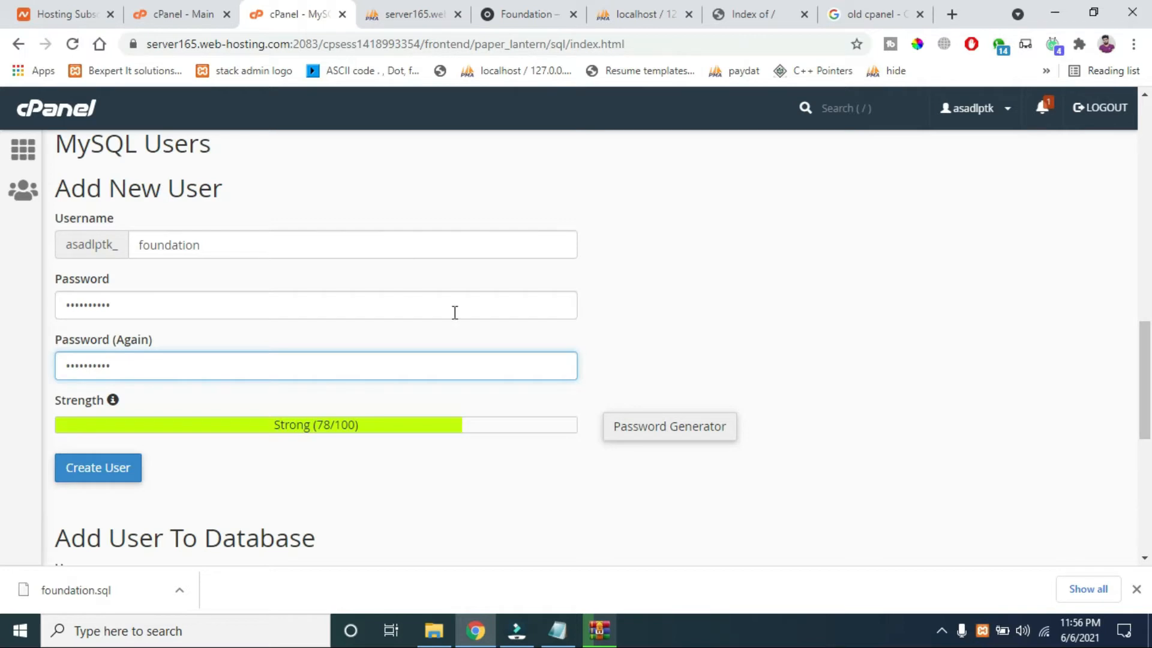
click(94, 479)
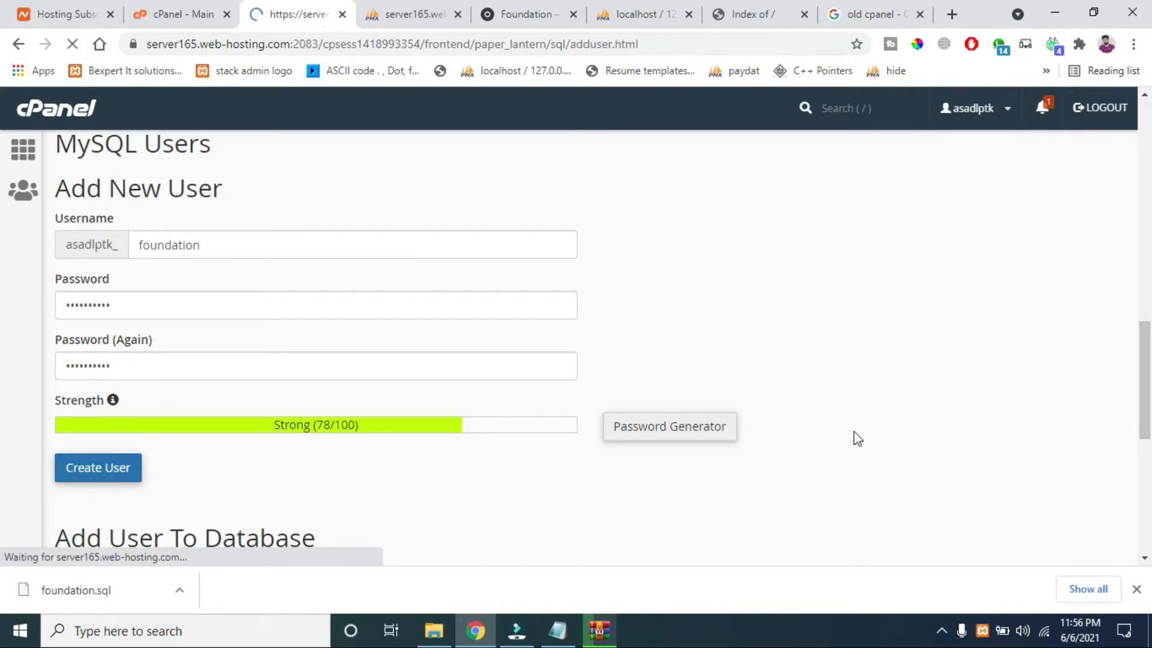
click(617, 295)
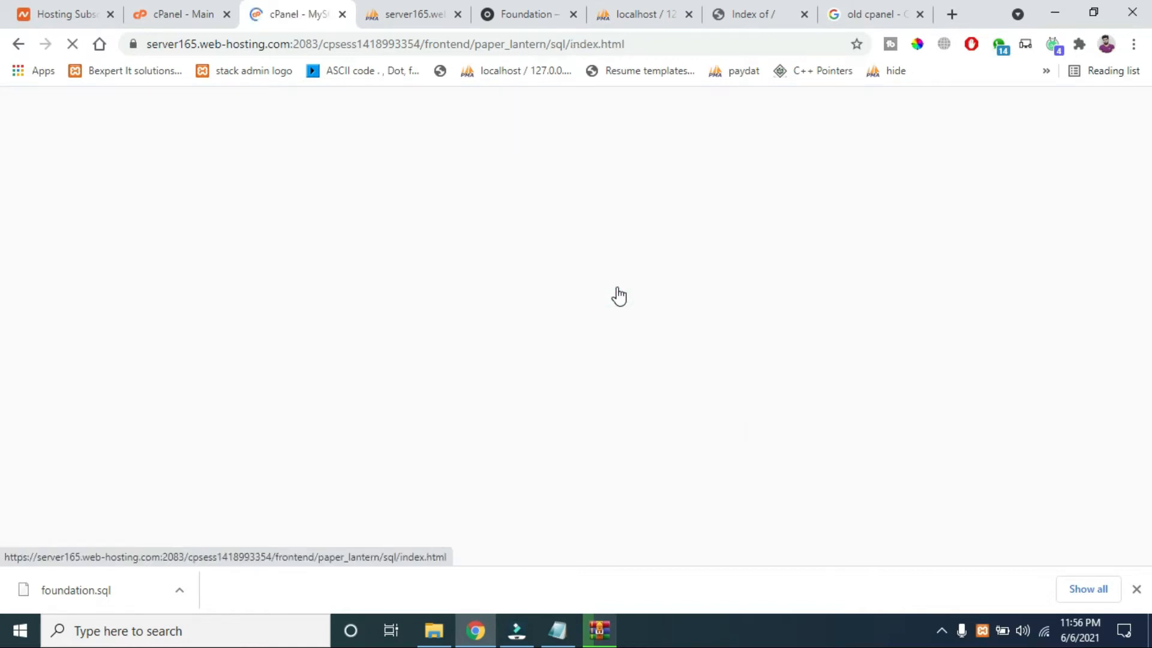
Bring up the Notepad notes and check the foundation.zip archive progress.
scroll(3, 279, down, 20)
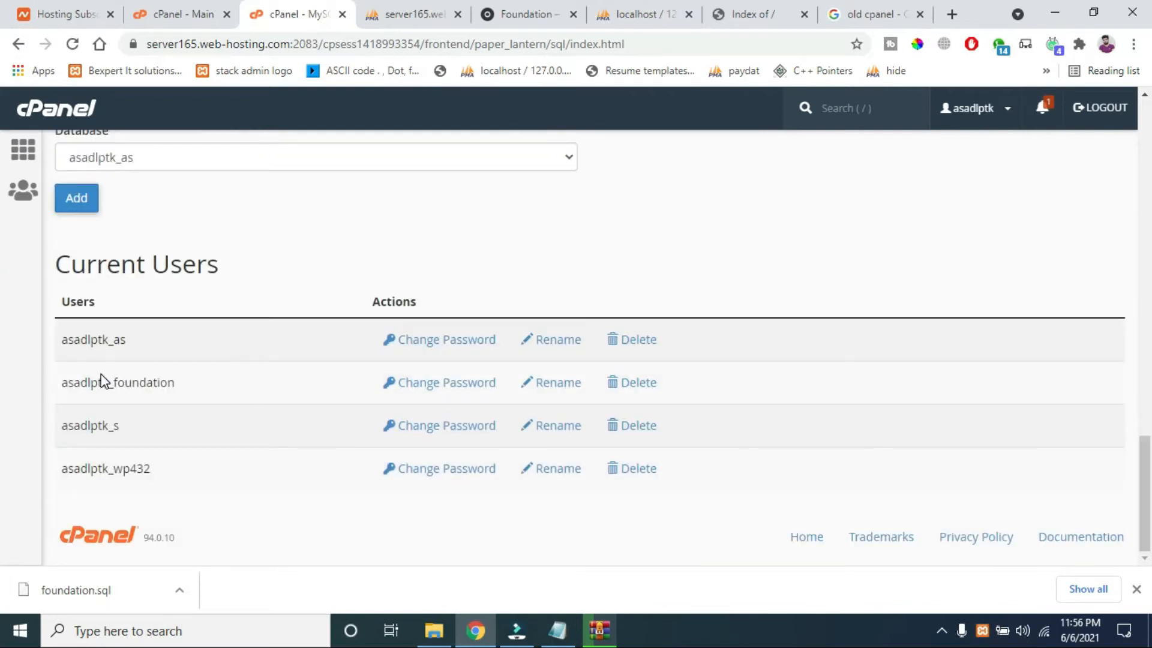
scroll(3, 426, up, 4)
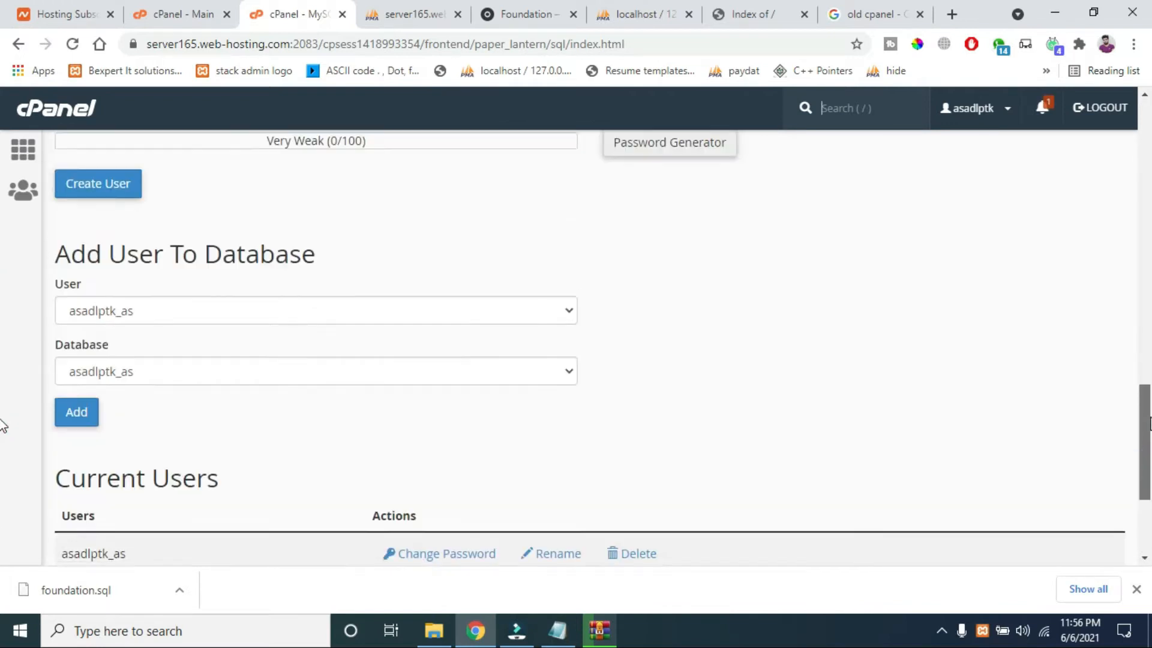
scroll(2, 426, up, 1)
click(561, 635)
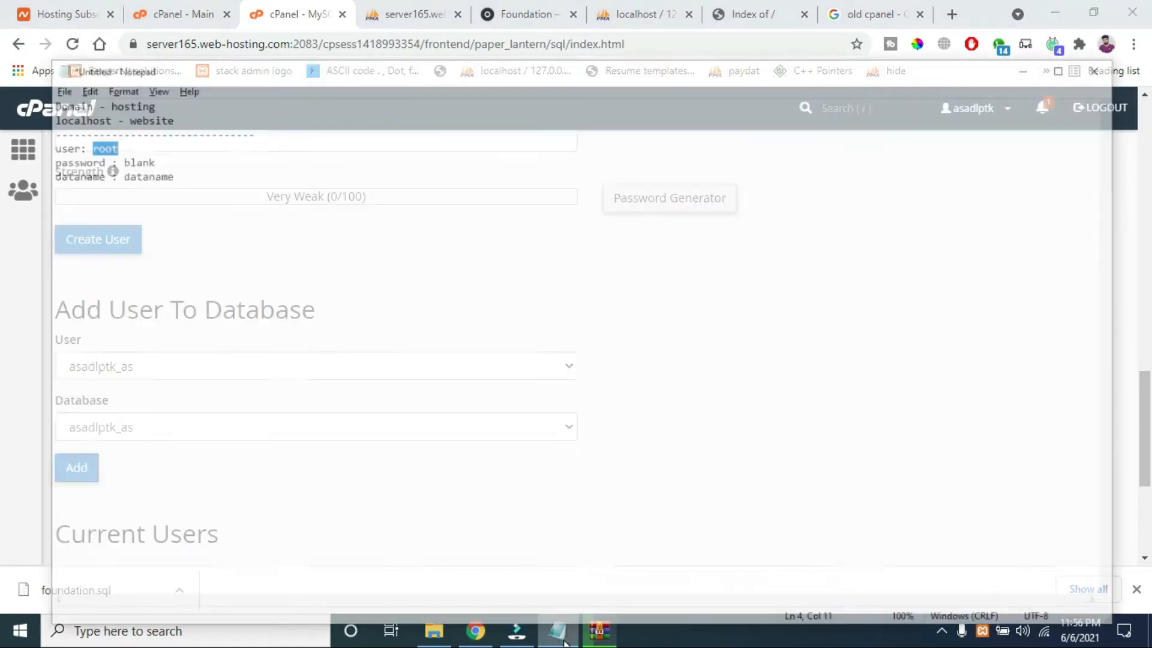
click(599, 631)
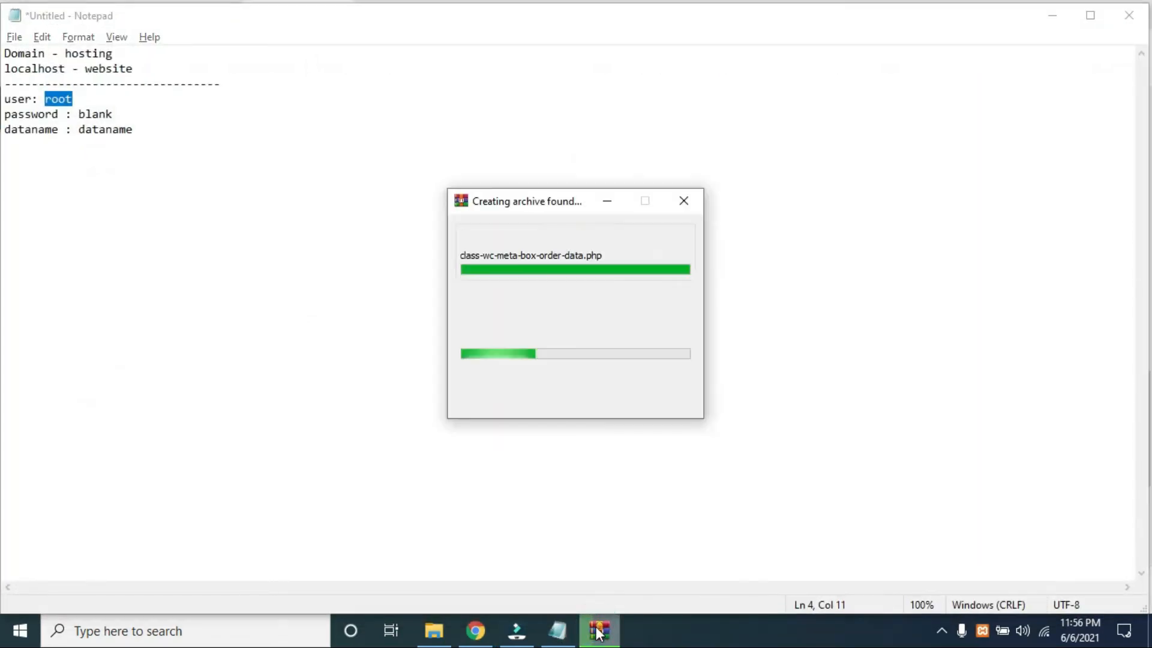
click(610, 204)
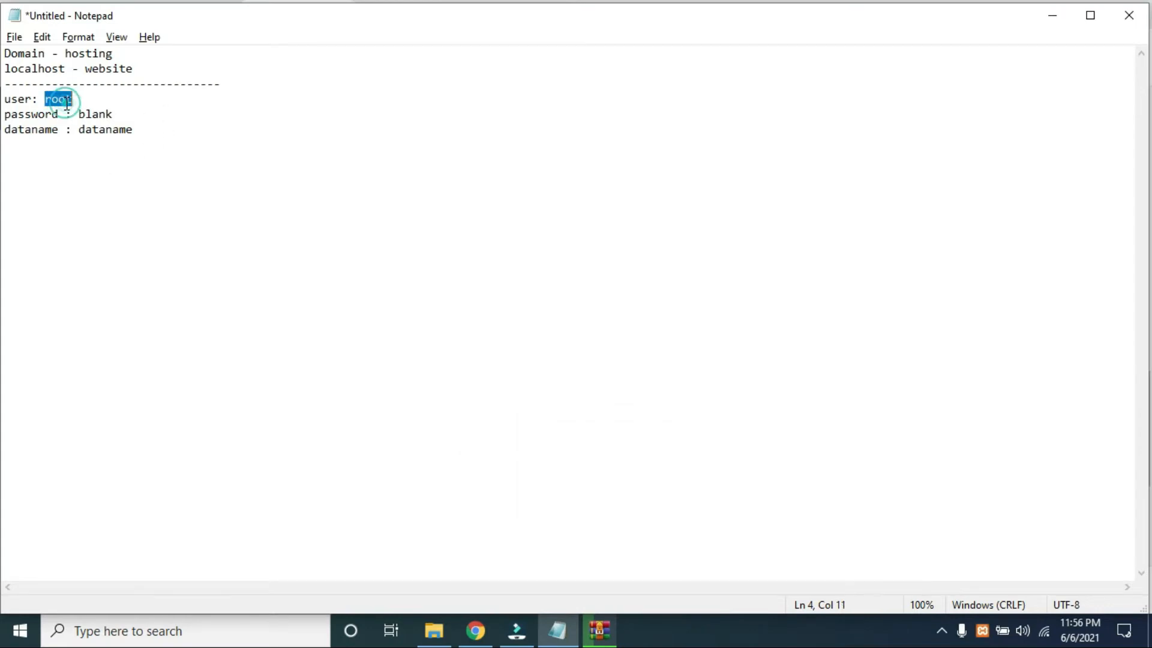
Review the noted user root, blank password and dataname, then go back to Chrome.
double_click(97, 114)
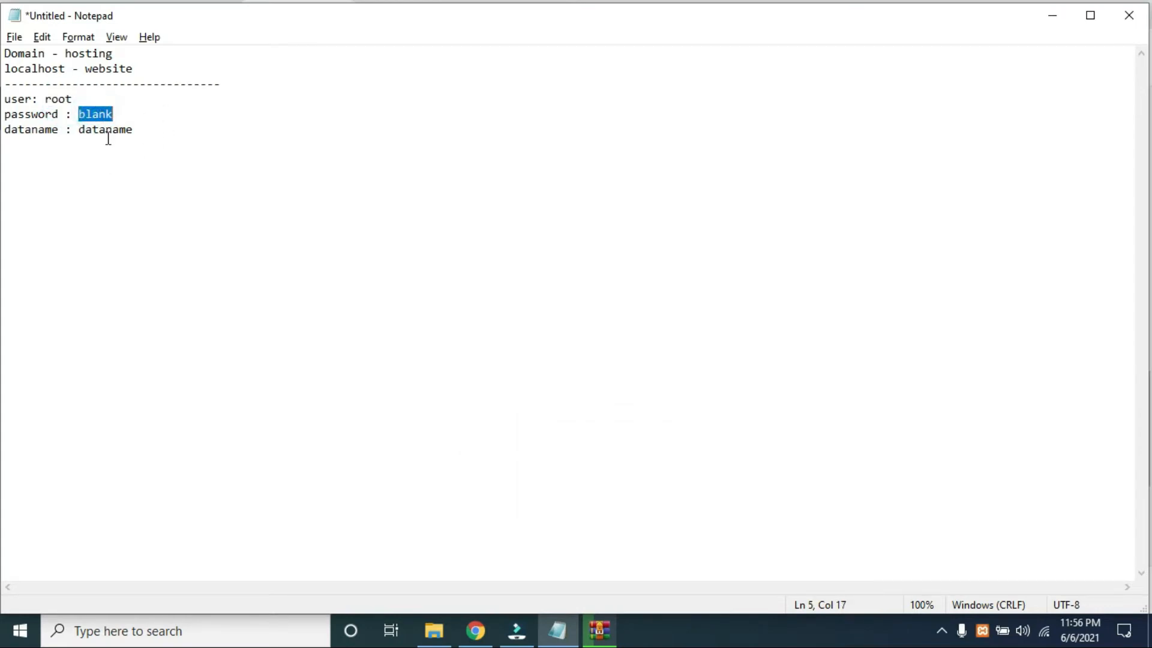
double_click(108, 131)
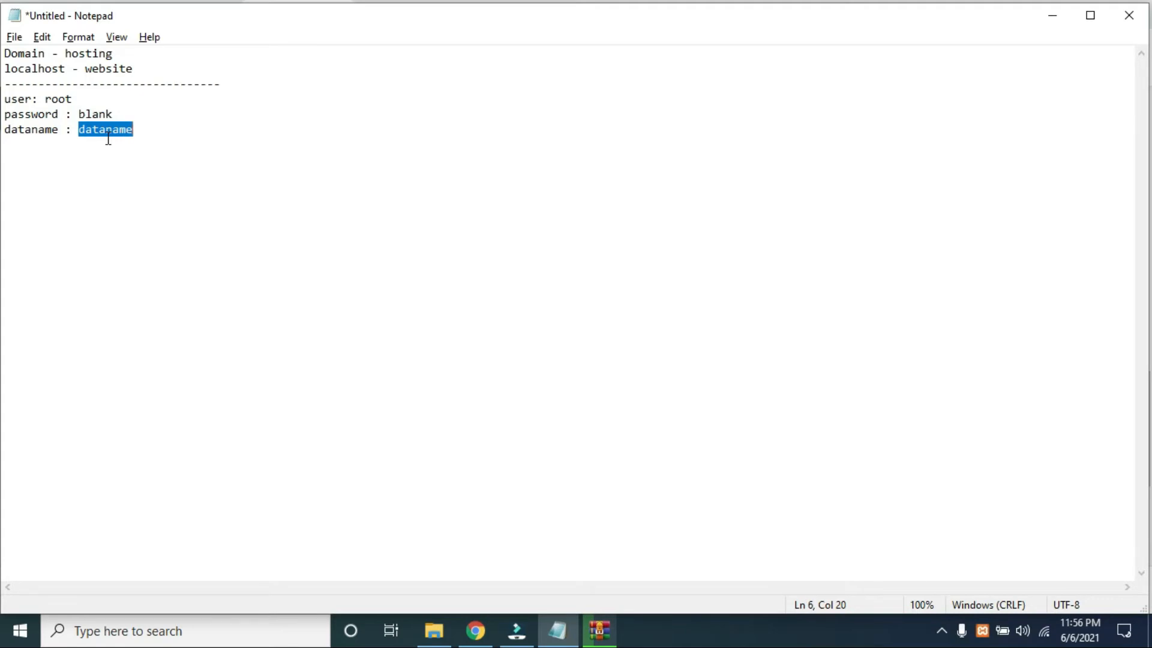
double_click(64, 101)
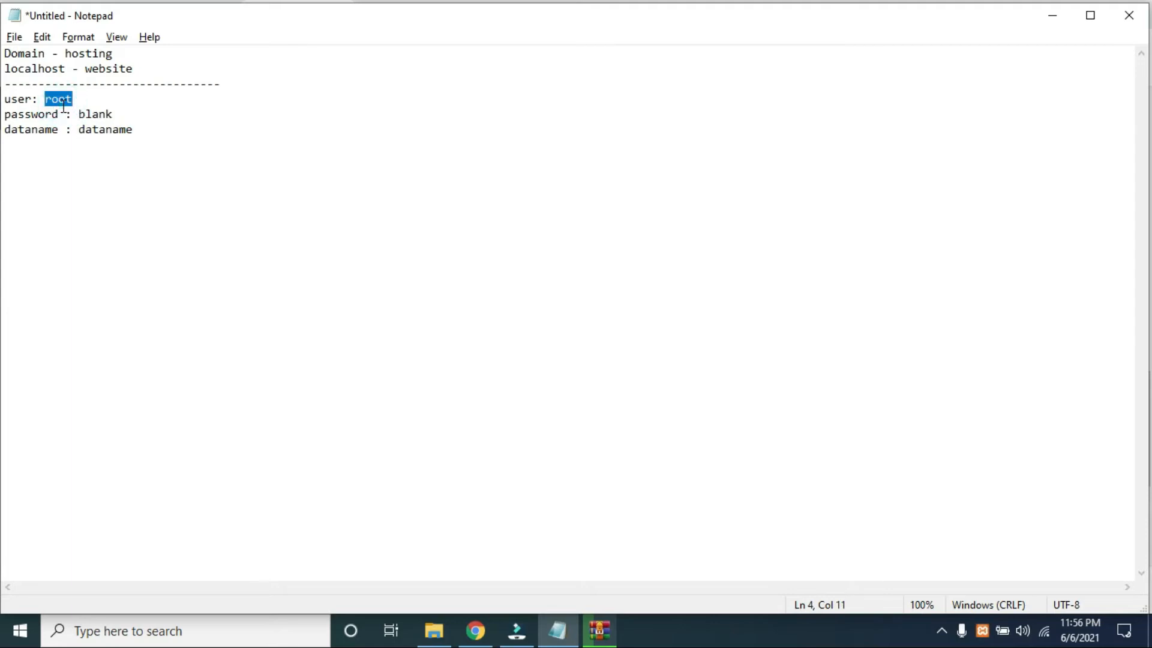
click(485, 641)
Add the foundation user to the foundation database.
click(247, 363)
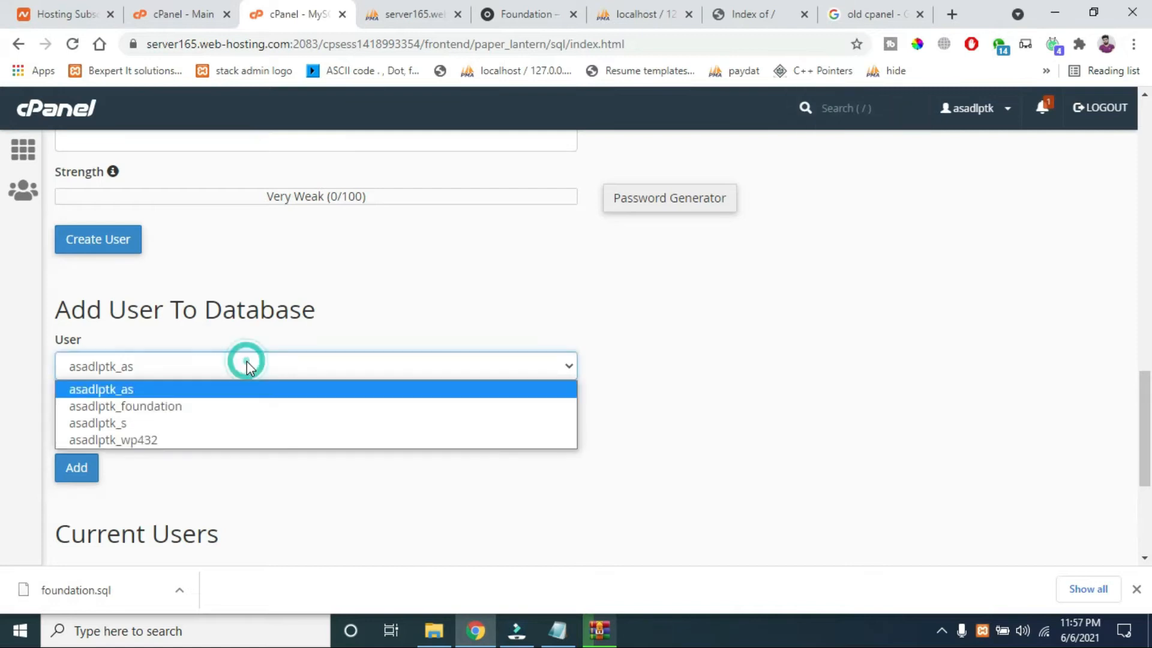
click(216, 411)
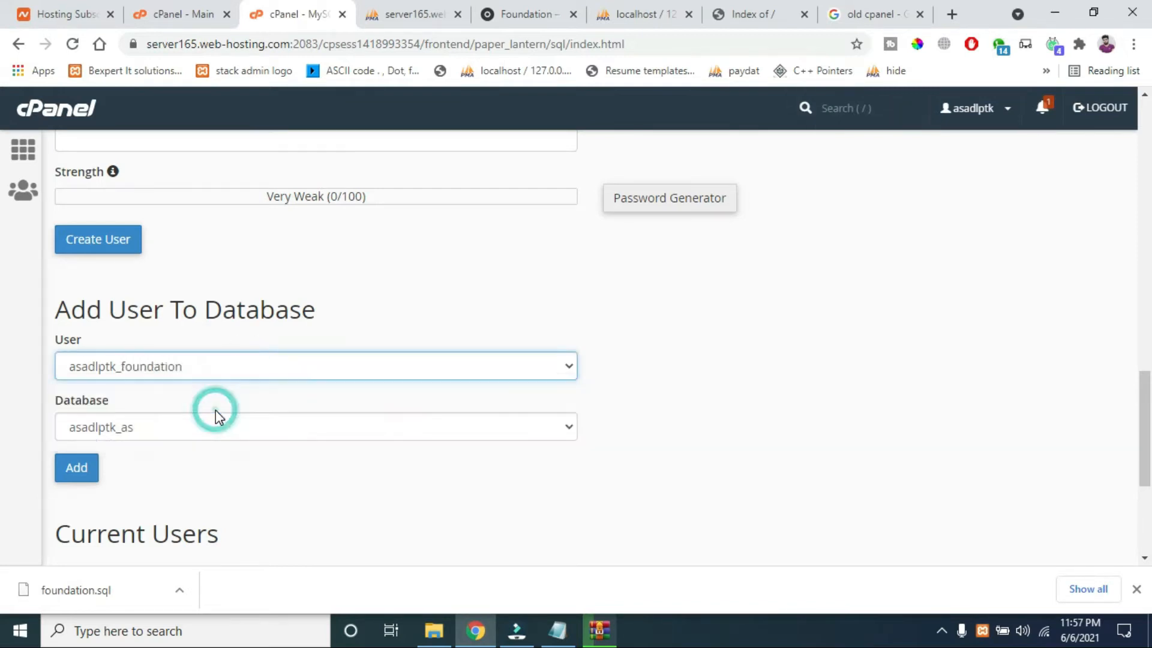
click(220, 431)
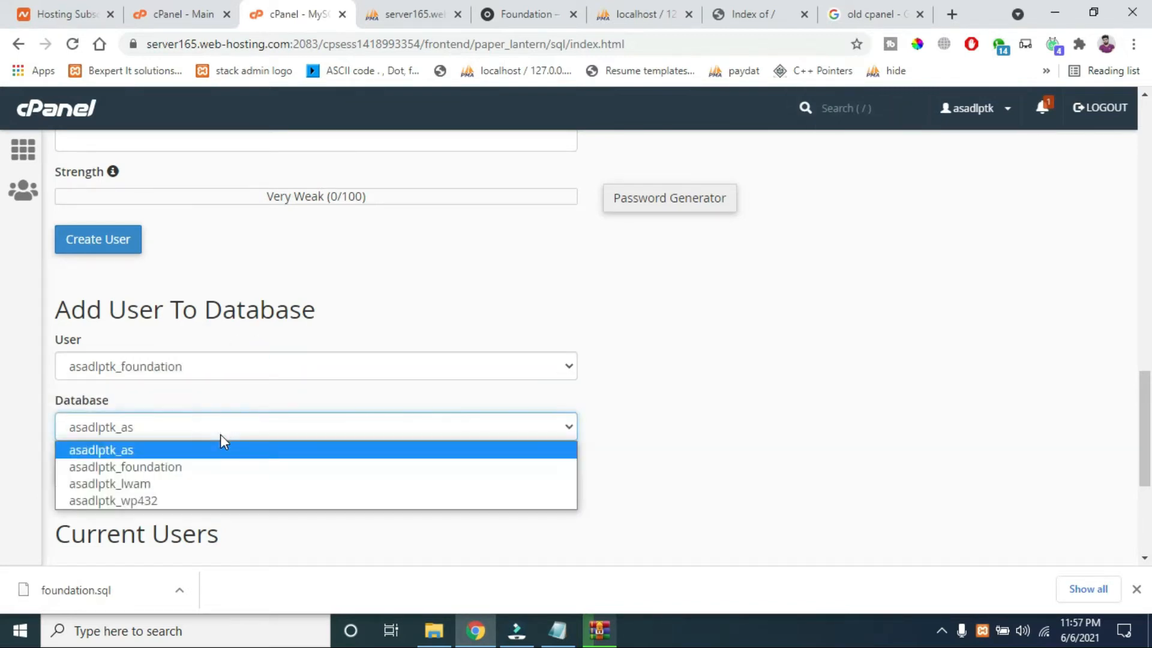
click(195, 474)
click(77, 470)
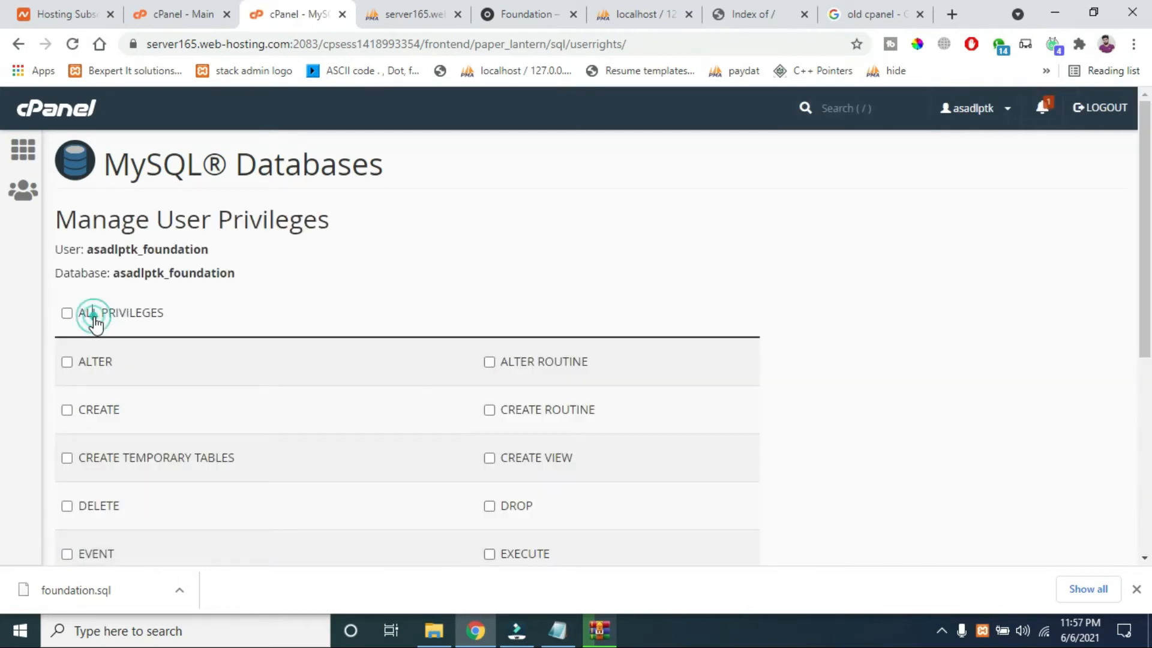
Grant All Privileges, save the changes, and reload phpMyAdmin to show the foundation database.
click(93, 318)
scroll(3, 476, down, 5)
scroll(3, 476, down, 1)
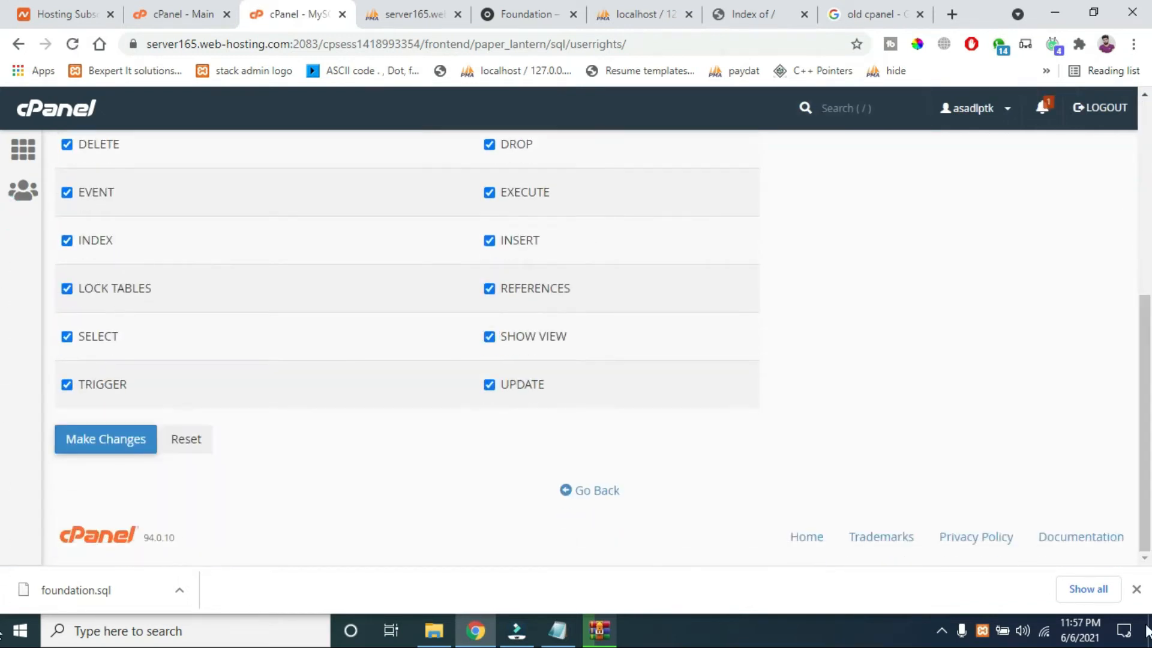
click(1139, 589)
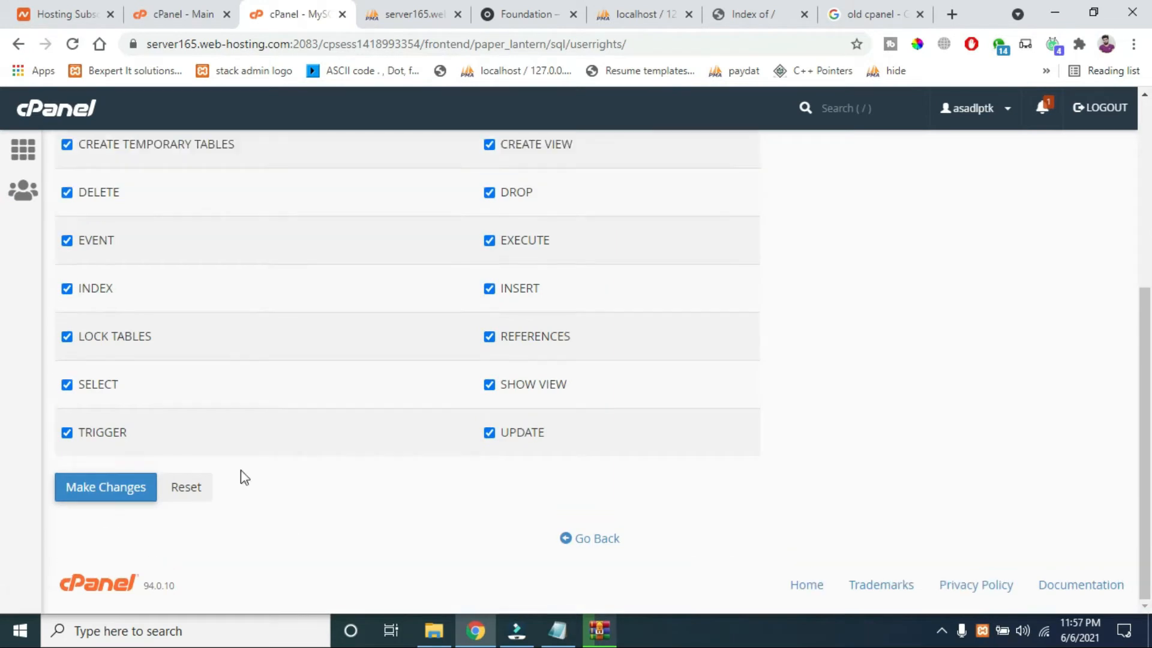
click(106, 483)
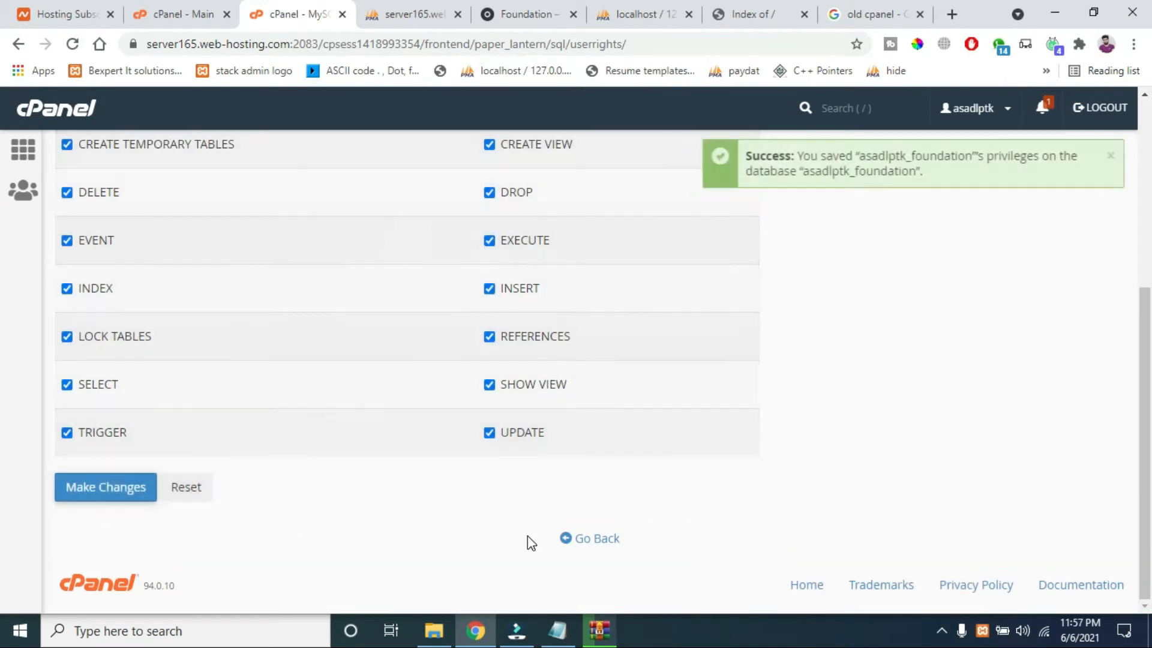
click(579, 539)
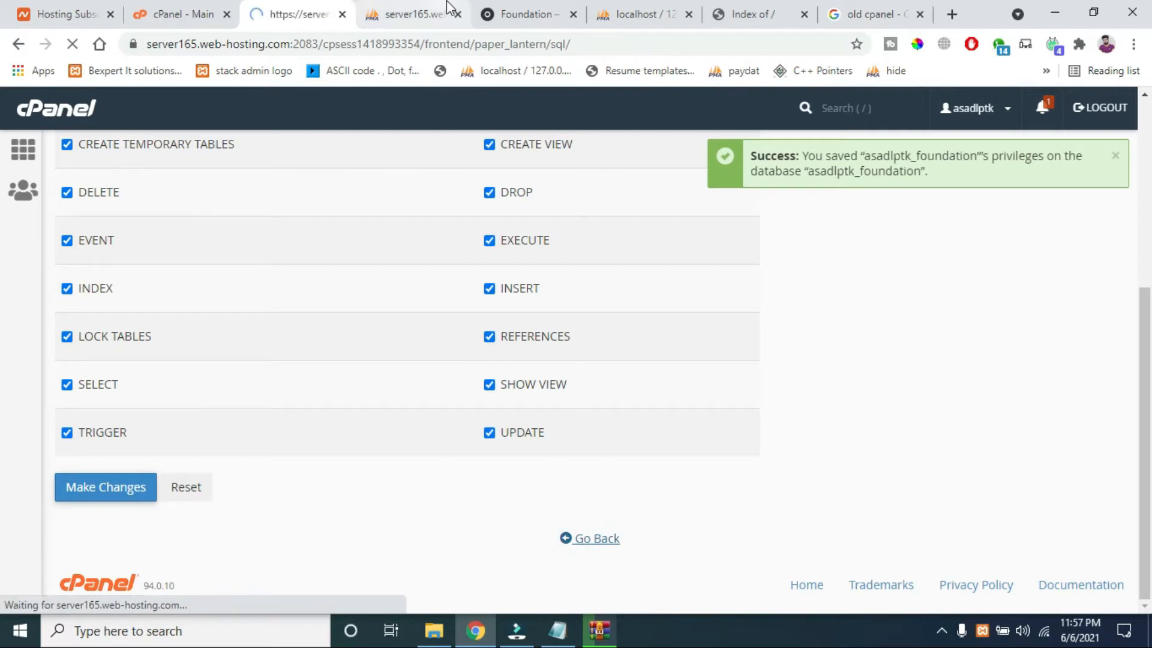
click(447, 12)
key(F5)
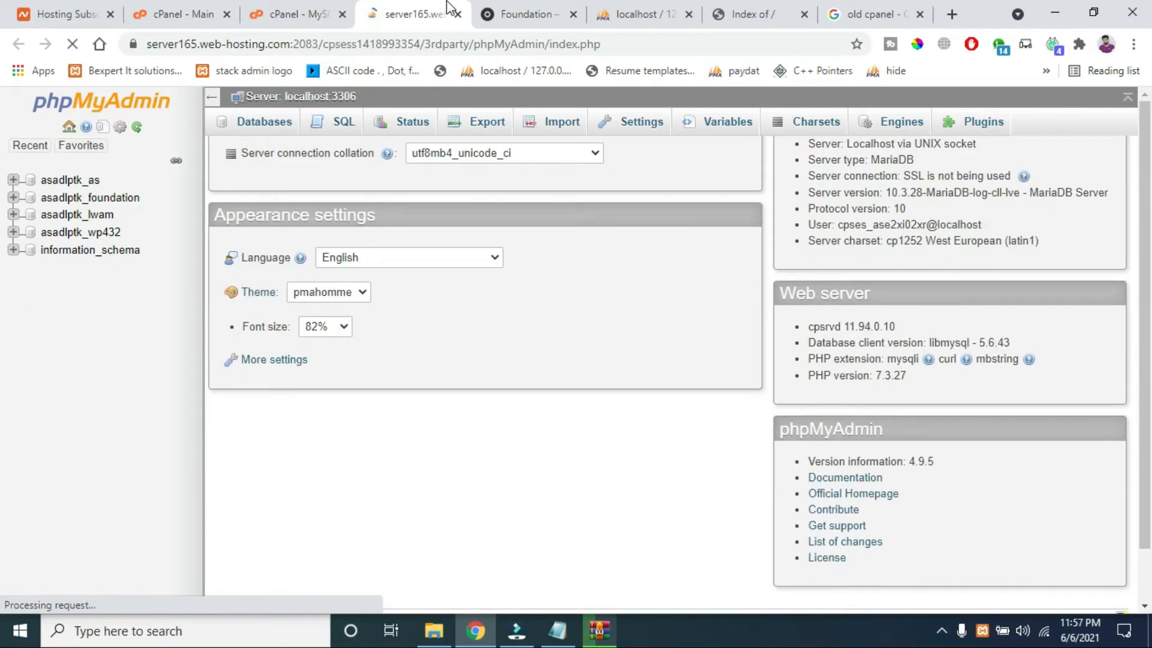
Import foundation.sql from the Downloads folder into the foundation database.
click(113, 198)
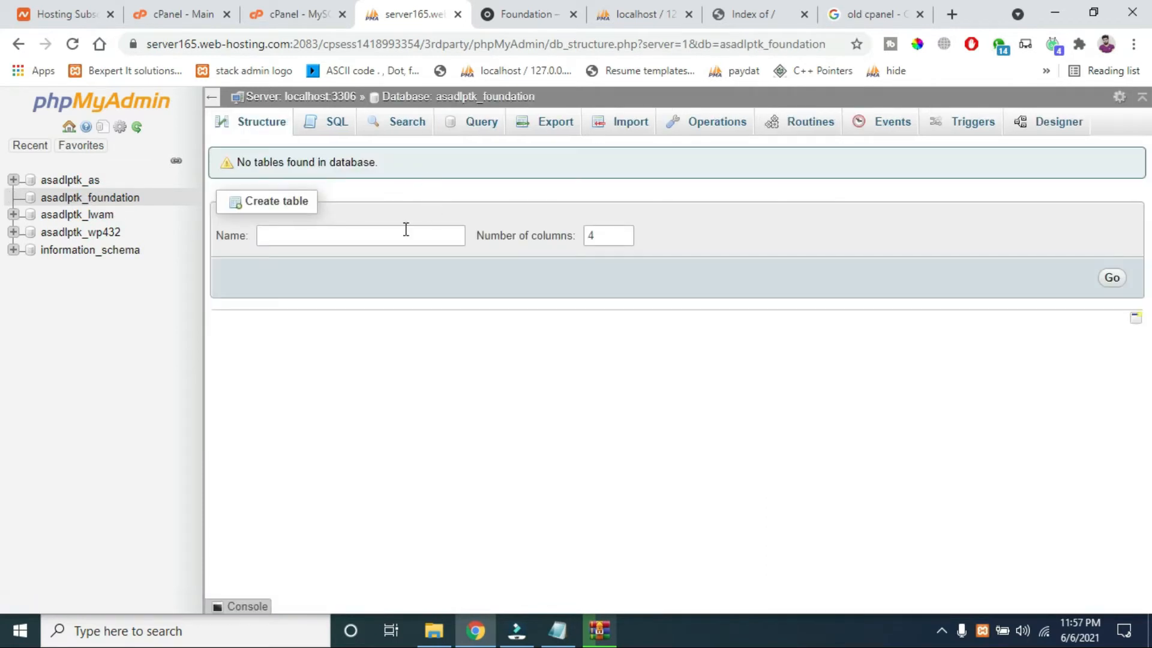
click(403, 232)
click(707, 365)
click(609, 141)
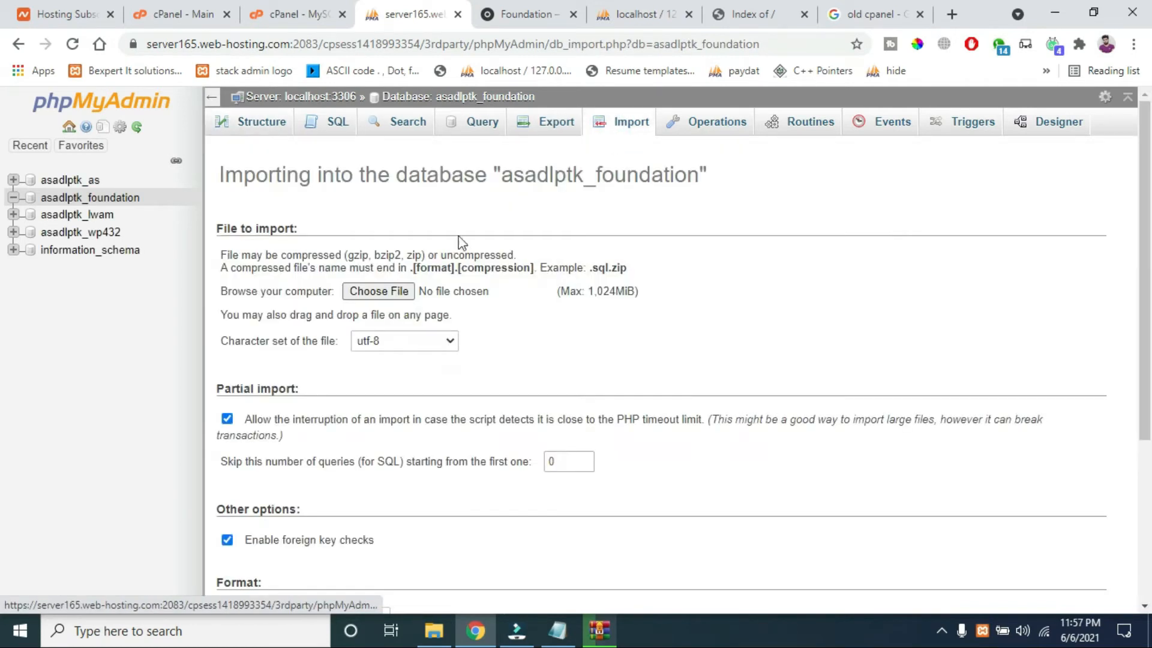
click(387, 294)
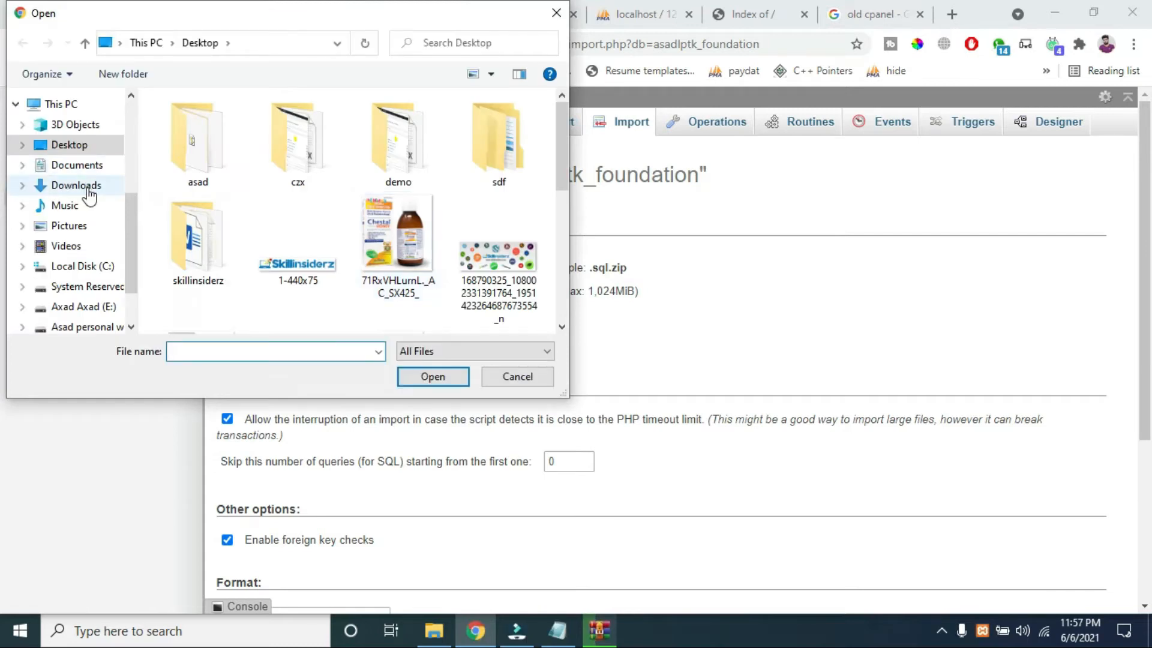
click(88, 189)
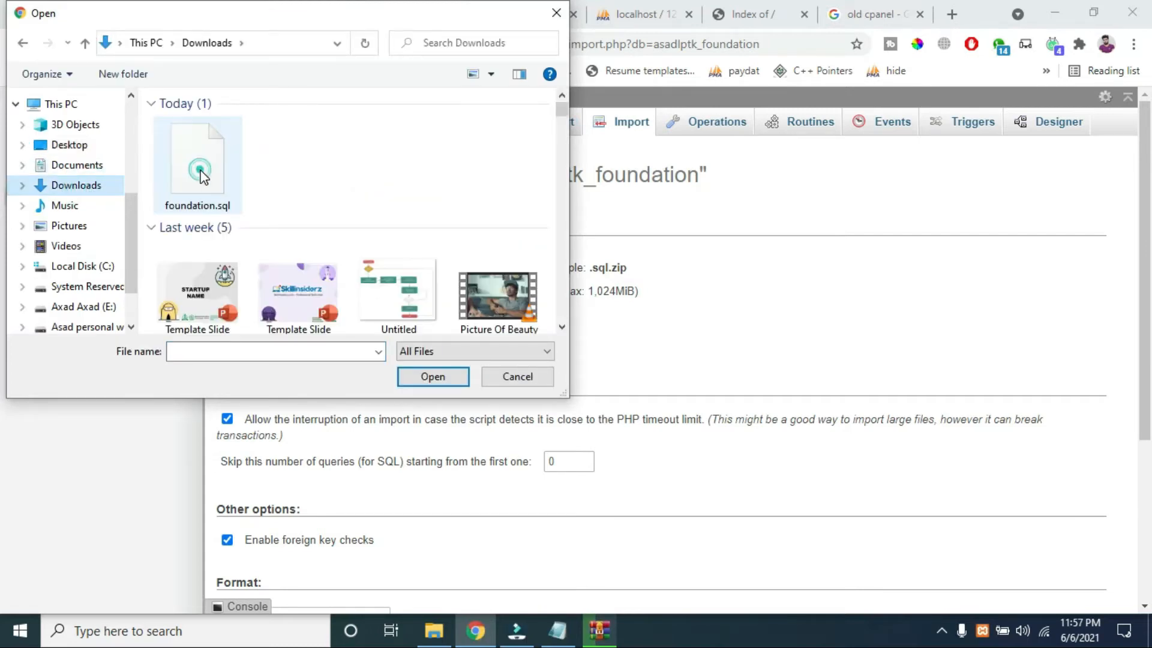
double_click(201, 174)
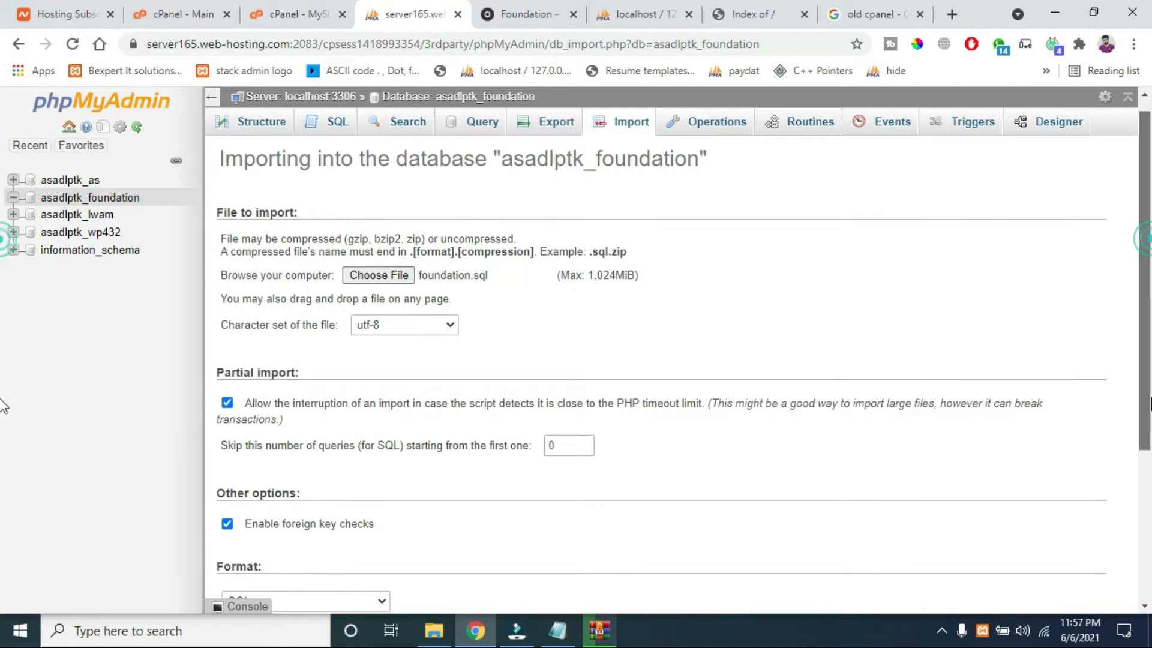
scroll(647, 513, down, 4)
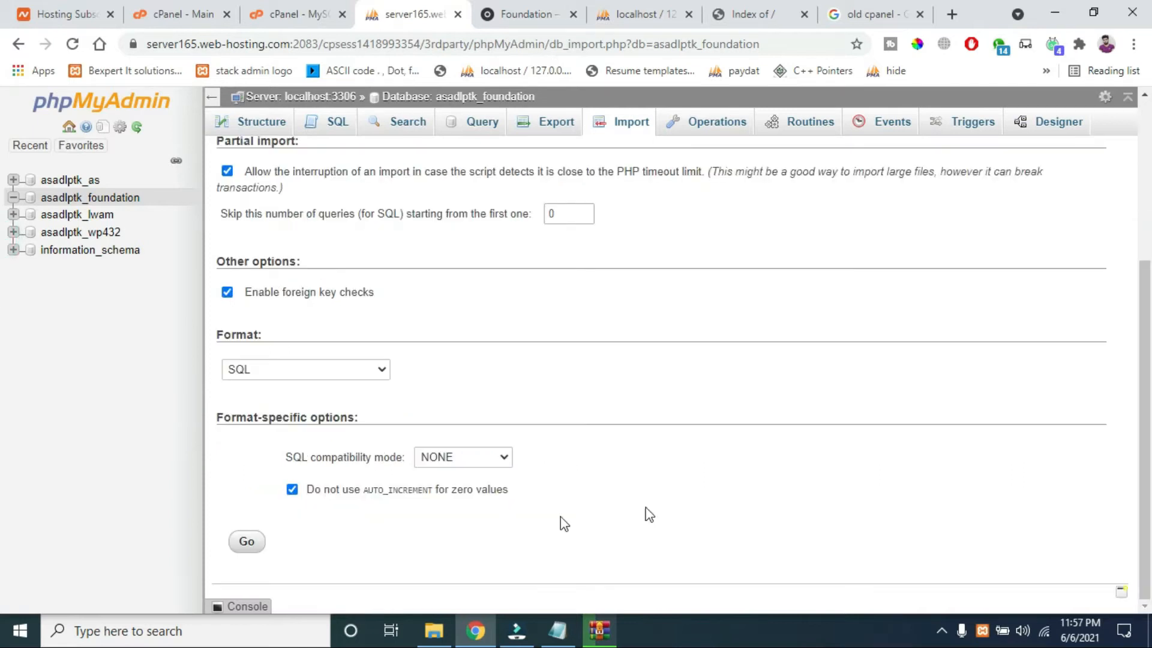
click(248, 541)
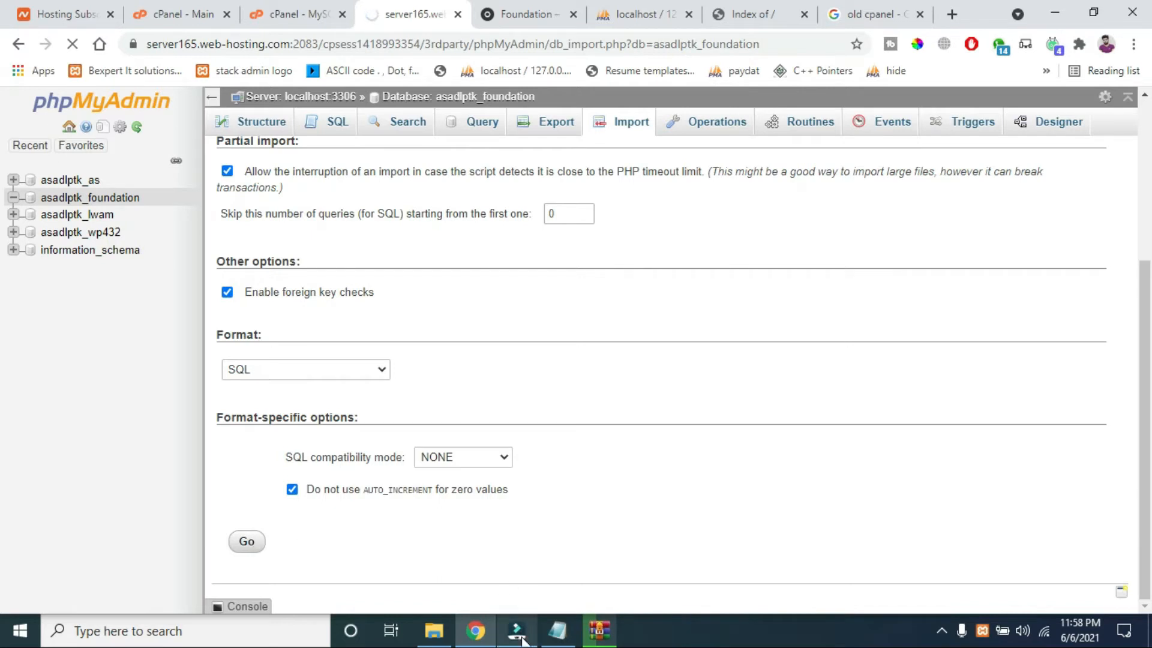
mouse_move(522, 641)
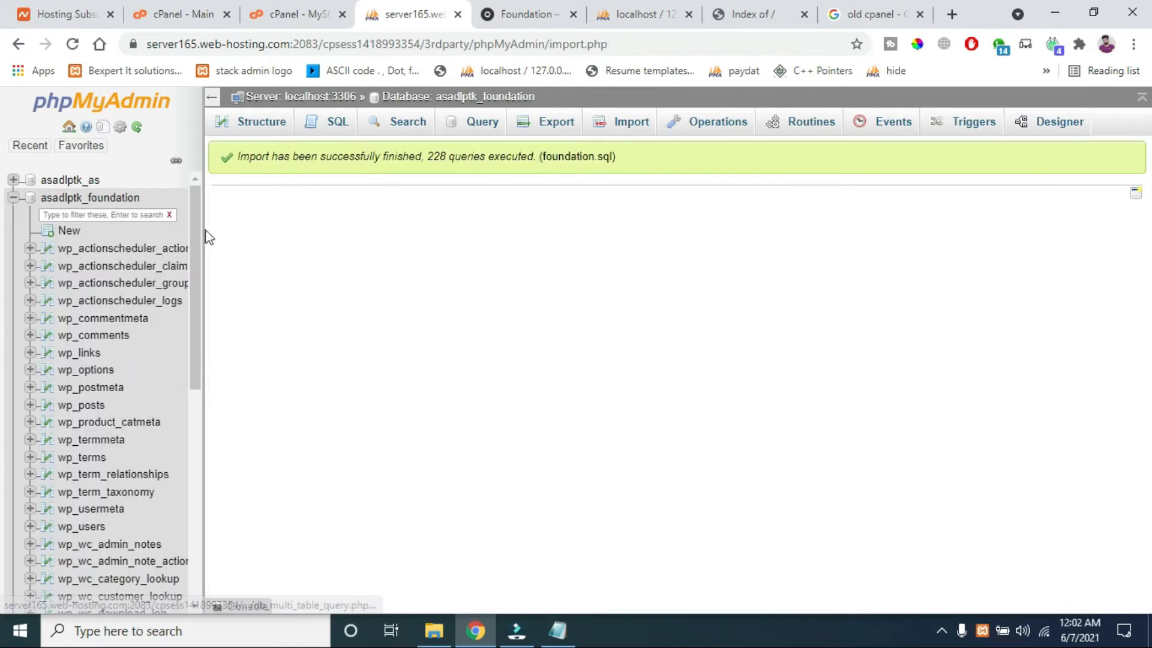
Scroll through the imported wp_ tables, then switch to the live site's Index of / tab.
scroll(196, 228, down, 6)
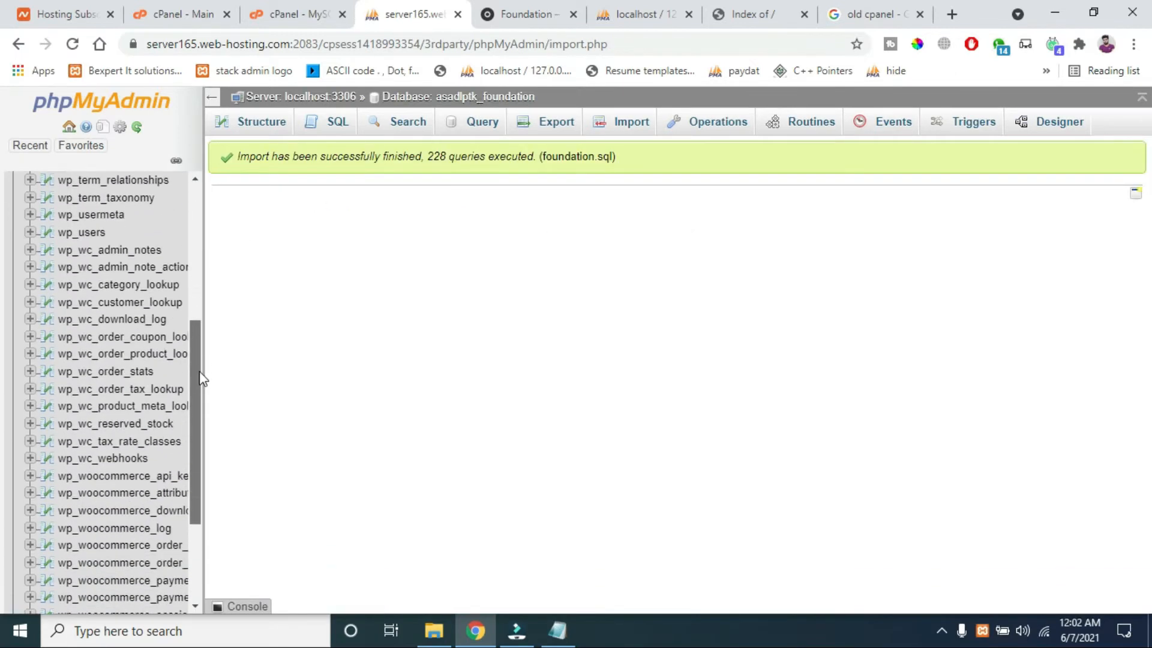
drag(192, 358, 202, 235)
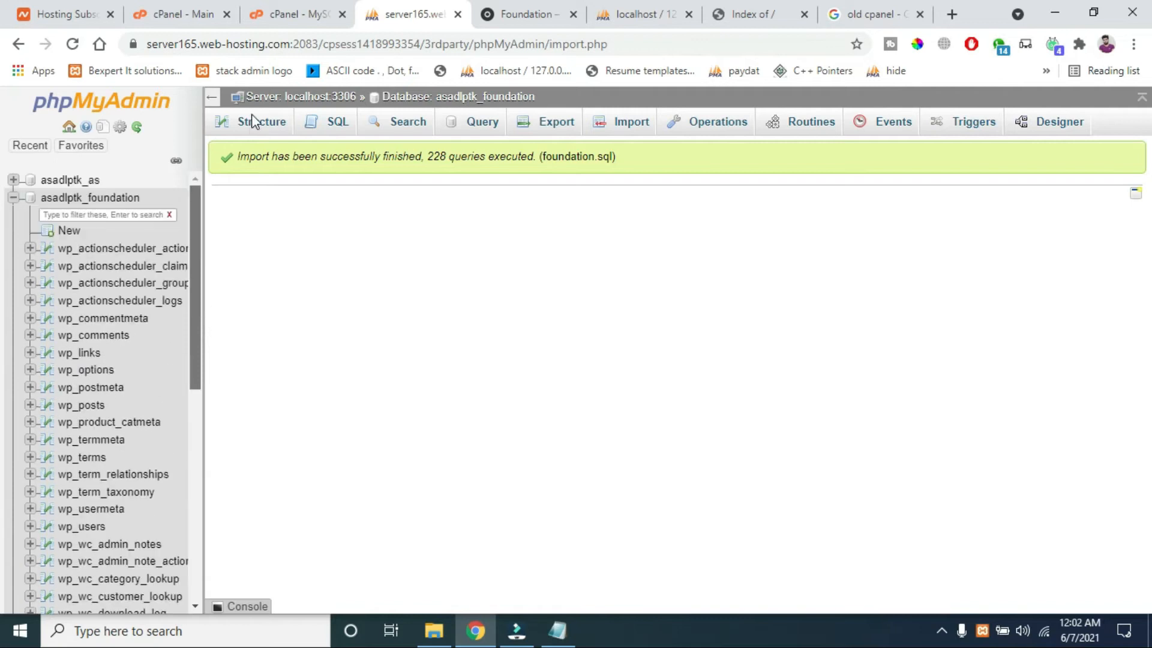
click(286, 290)
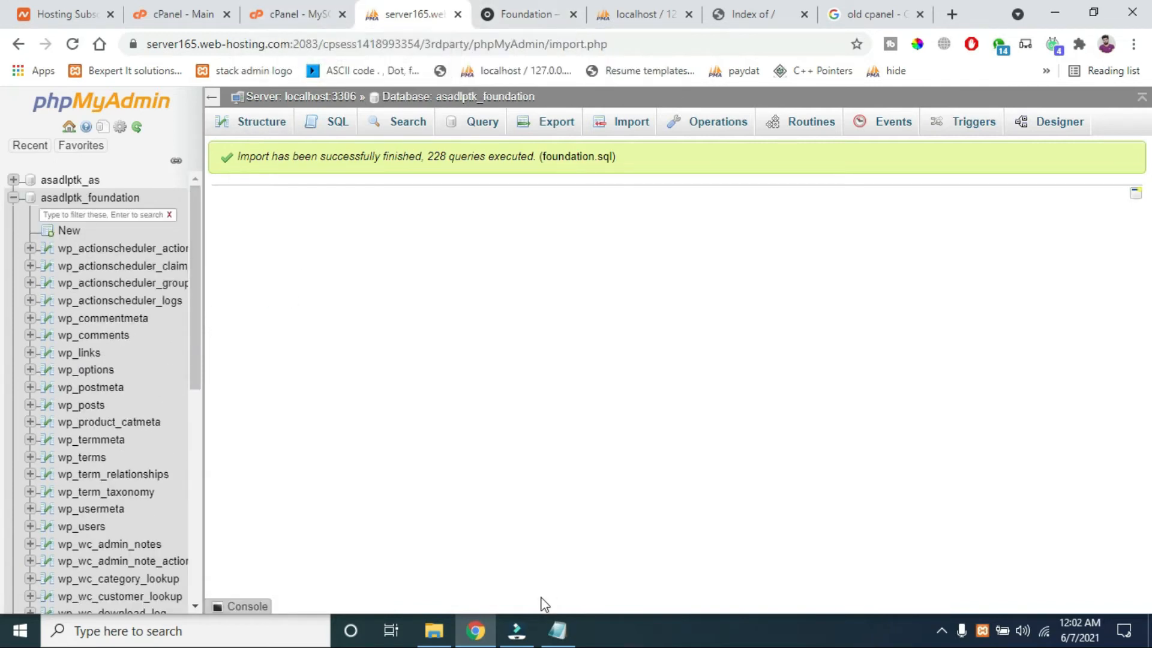
click(436, 643)
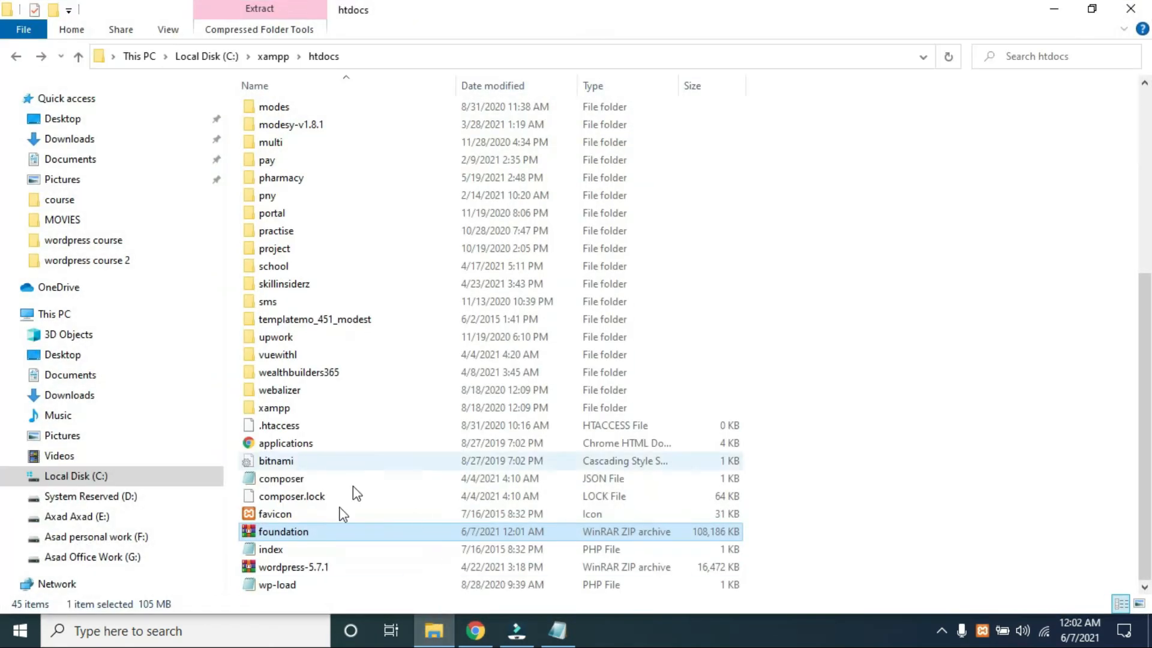
click(476, 630)
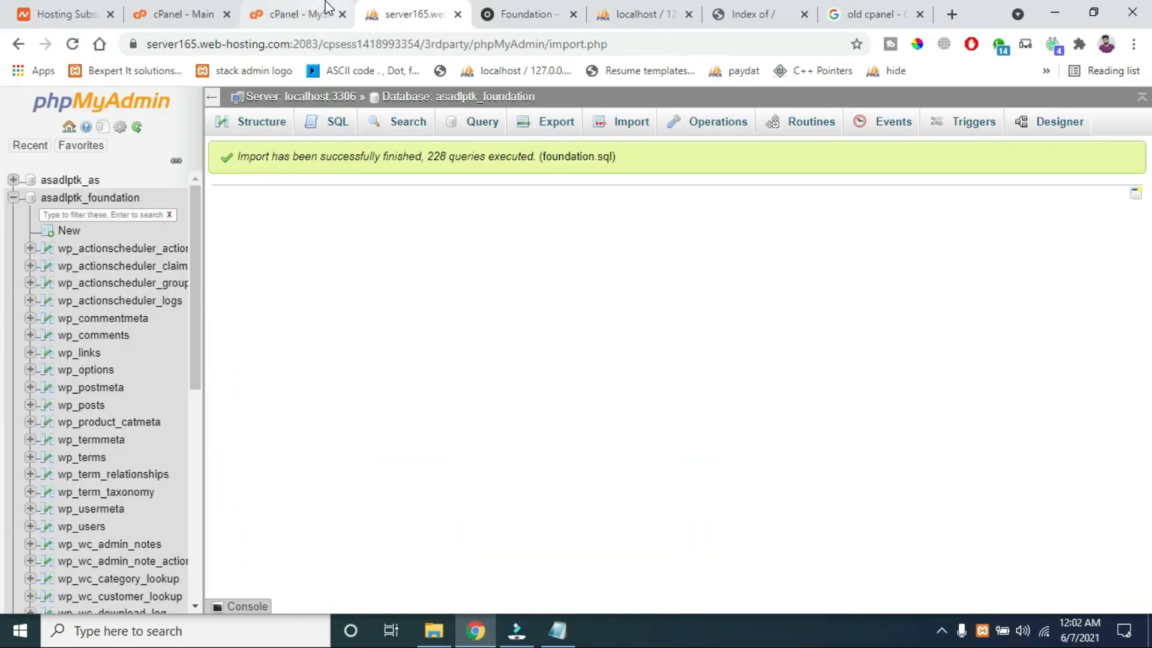
click(777, 17)
click(664, 39)
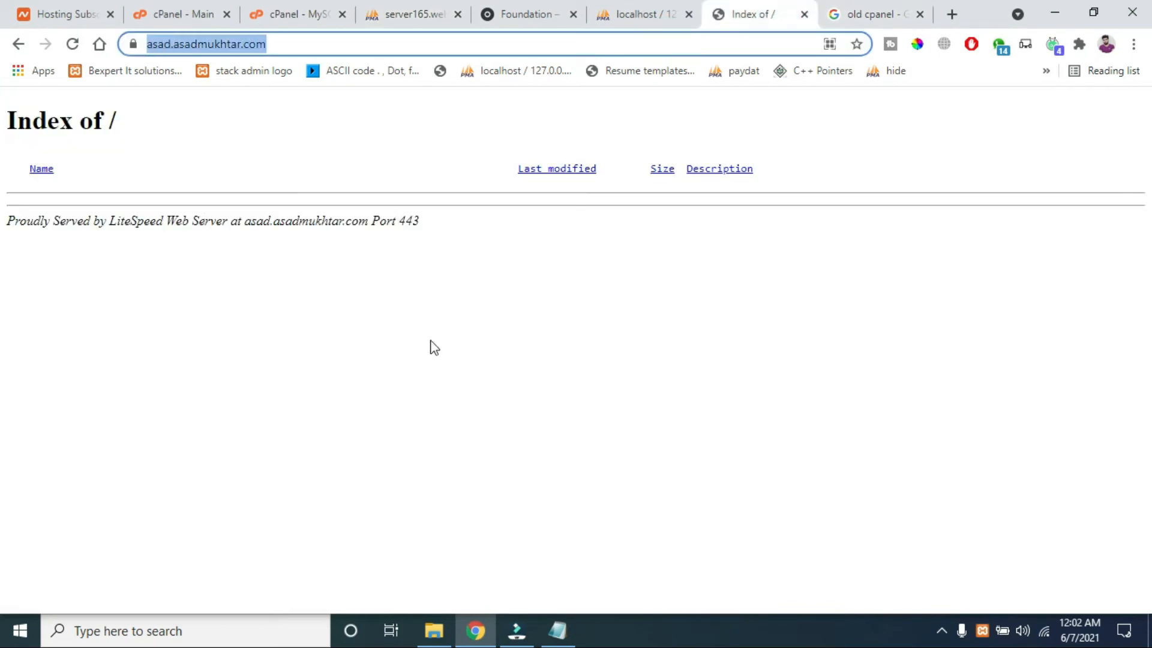
Consult the database notes and inspect the subdomain address, leaving it unchanged.
click(412, 375)
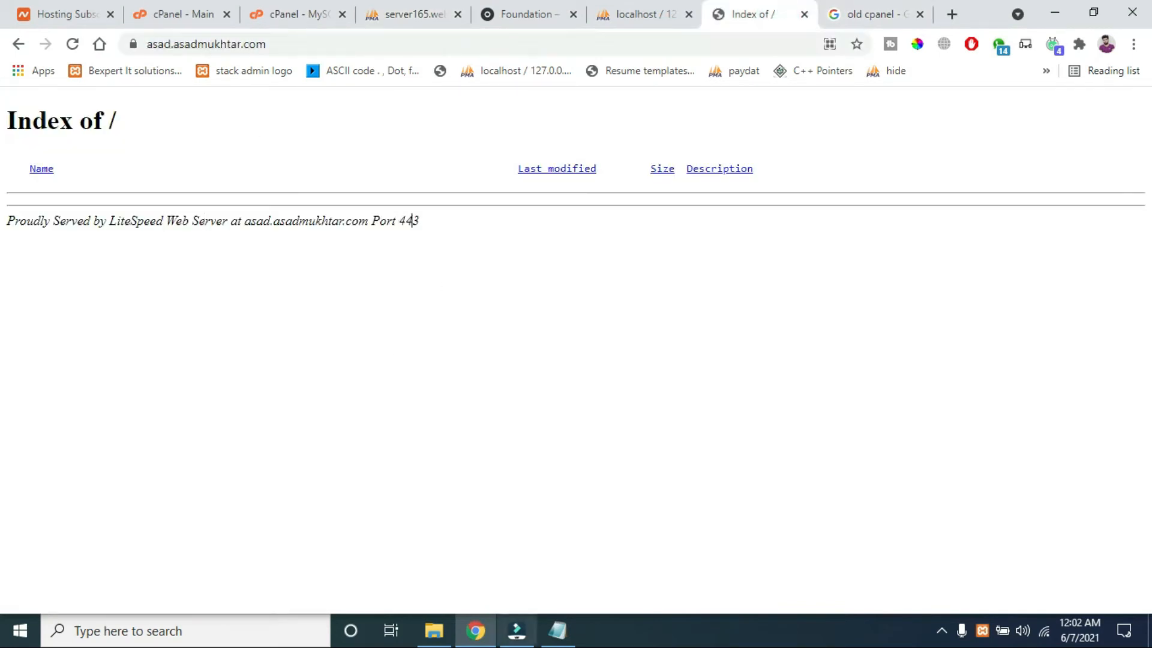
click(557, 630)
click(210, 127)
key(alt+Tab)
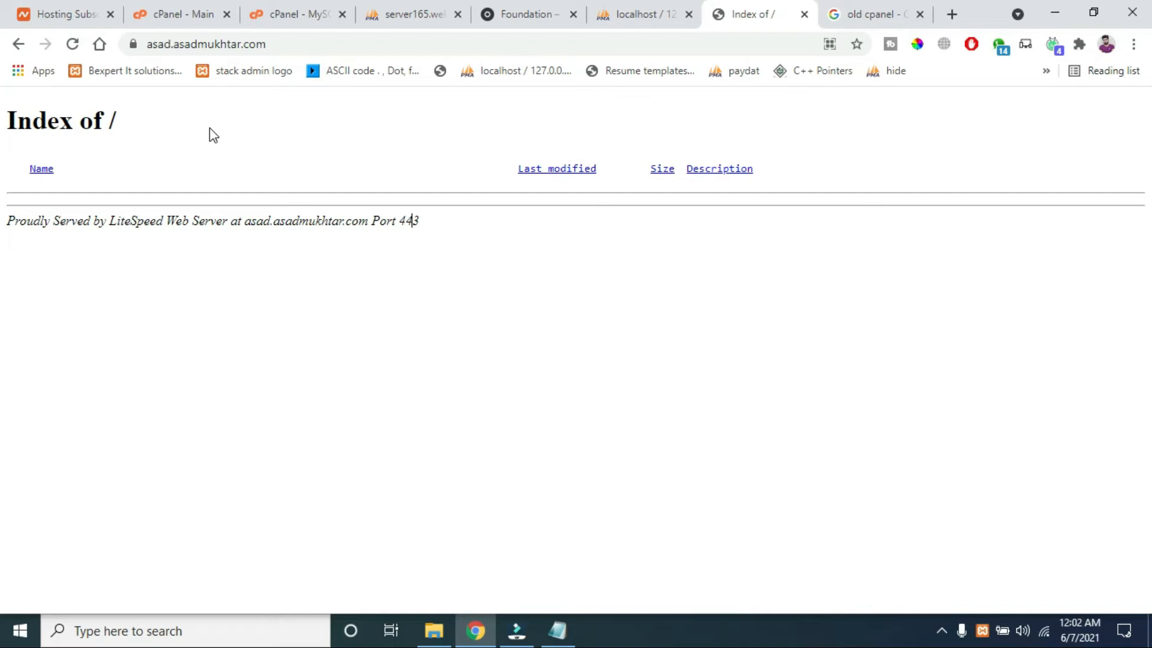
click(262, 163)
click(162, 43)
double_click(197, 43)
click(428, 145)
Load the main domain in a new tab, enter asad.blogspot.com elsewhere, then return to Index of /.
click(954, 16)
text(asa)
key(Return)
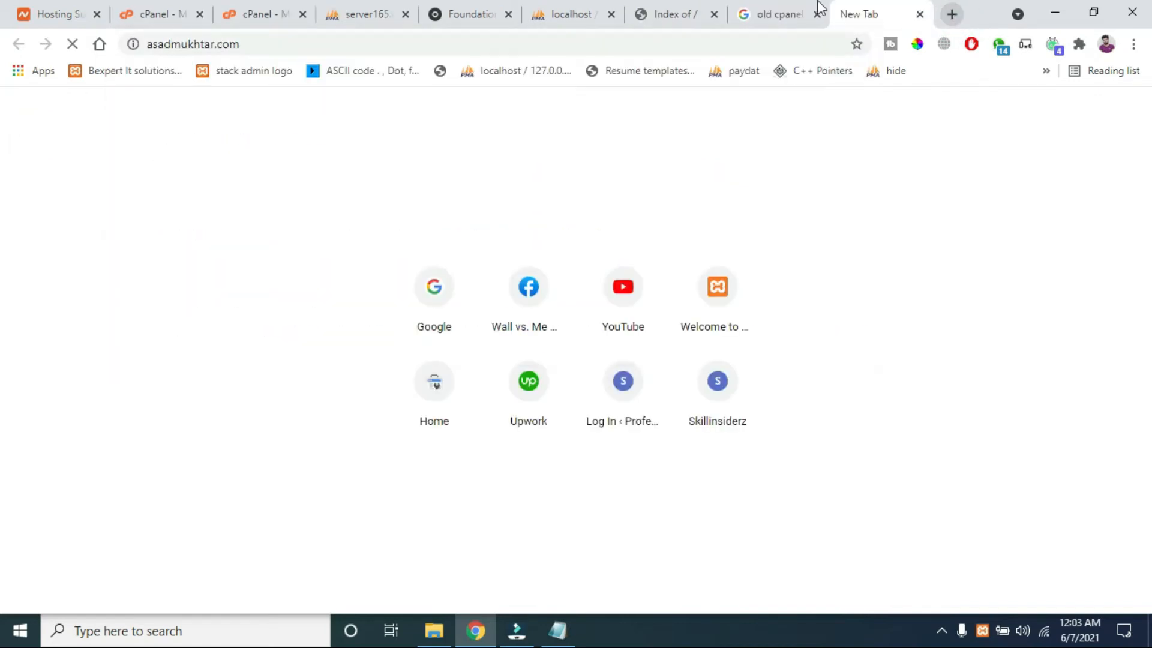
click(738, 39)
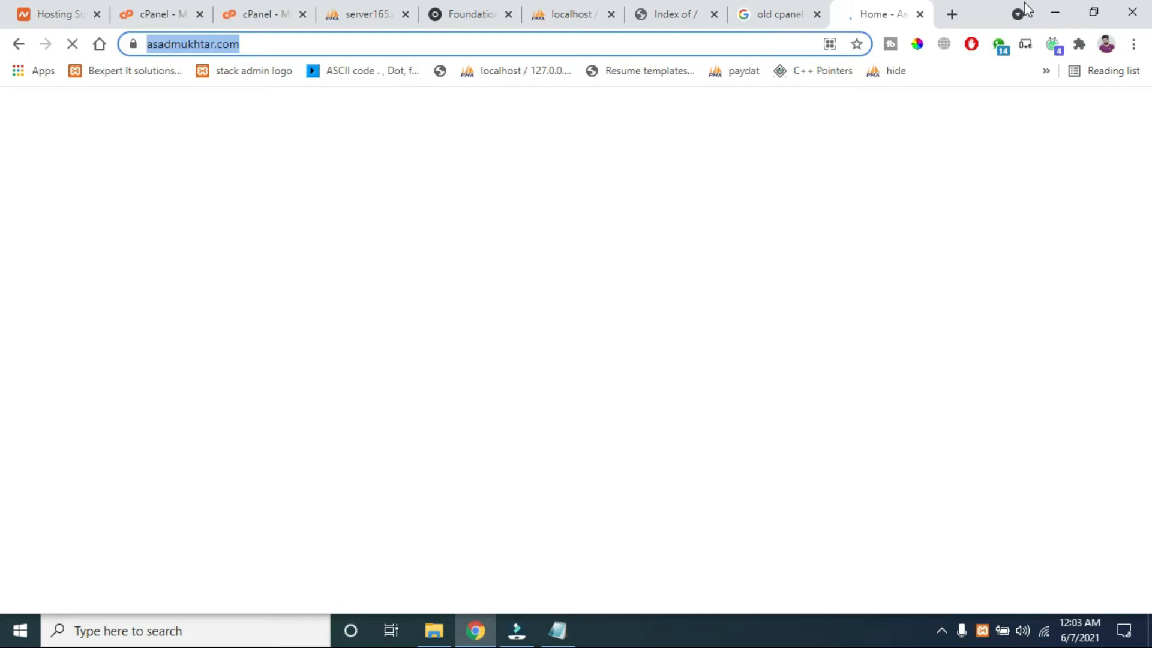
click(798, 13)
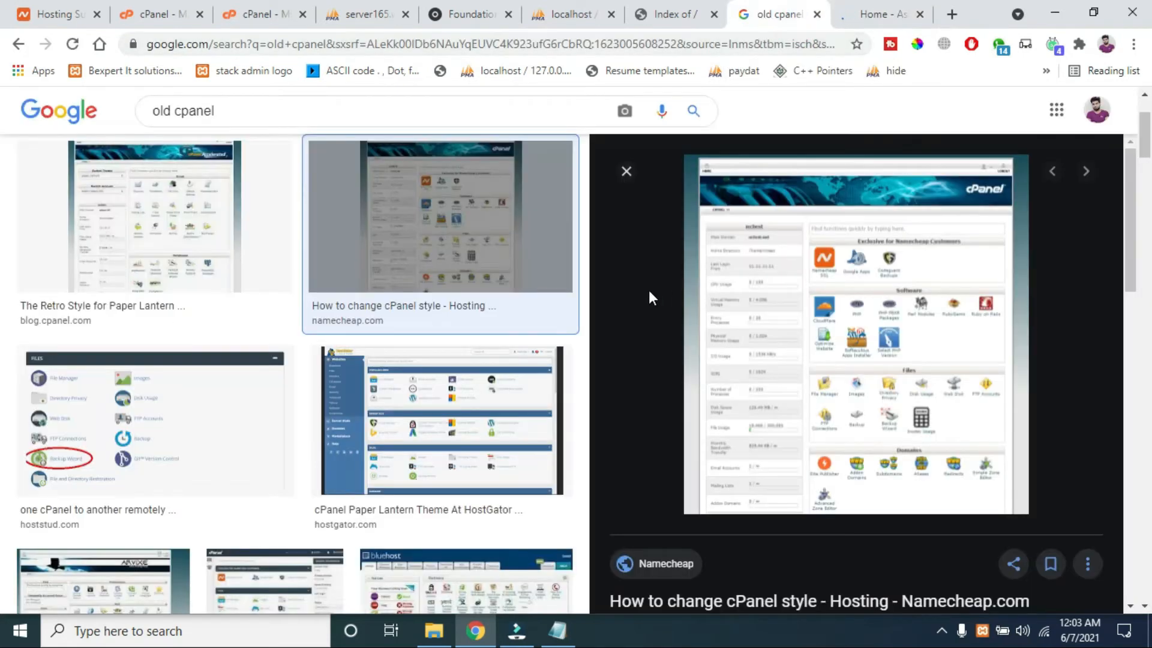
click(744, 48)
text(asad.blog)
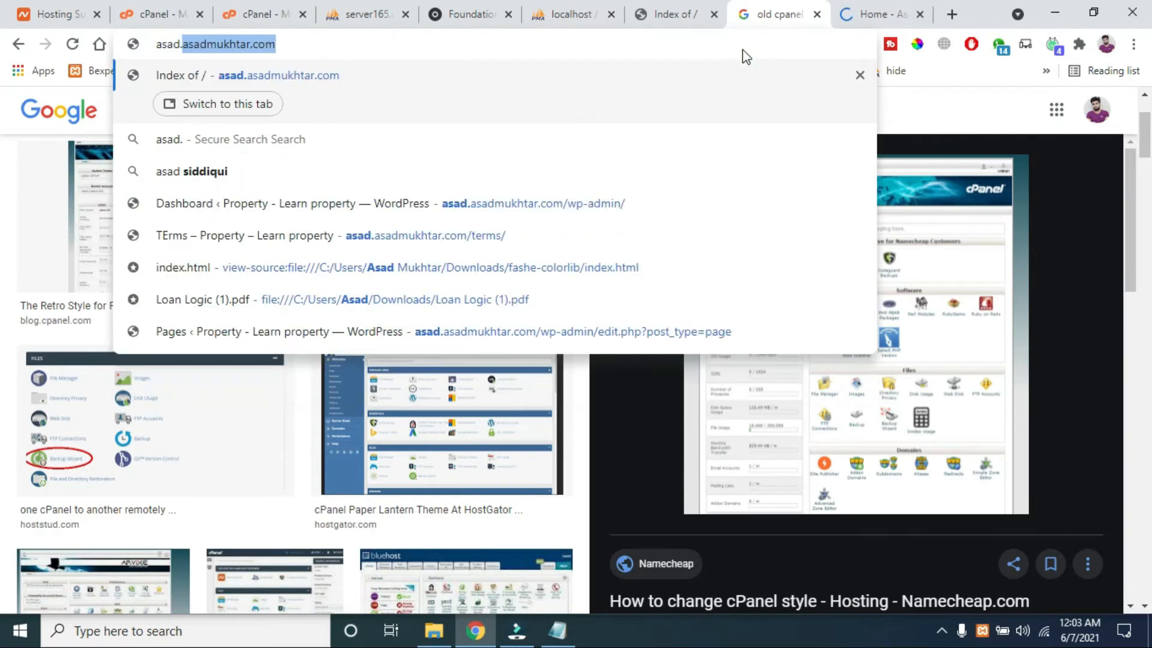
text(spo)
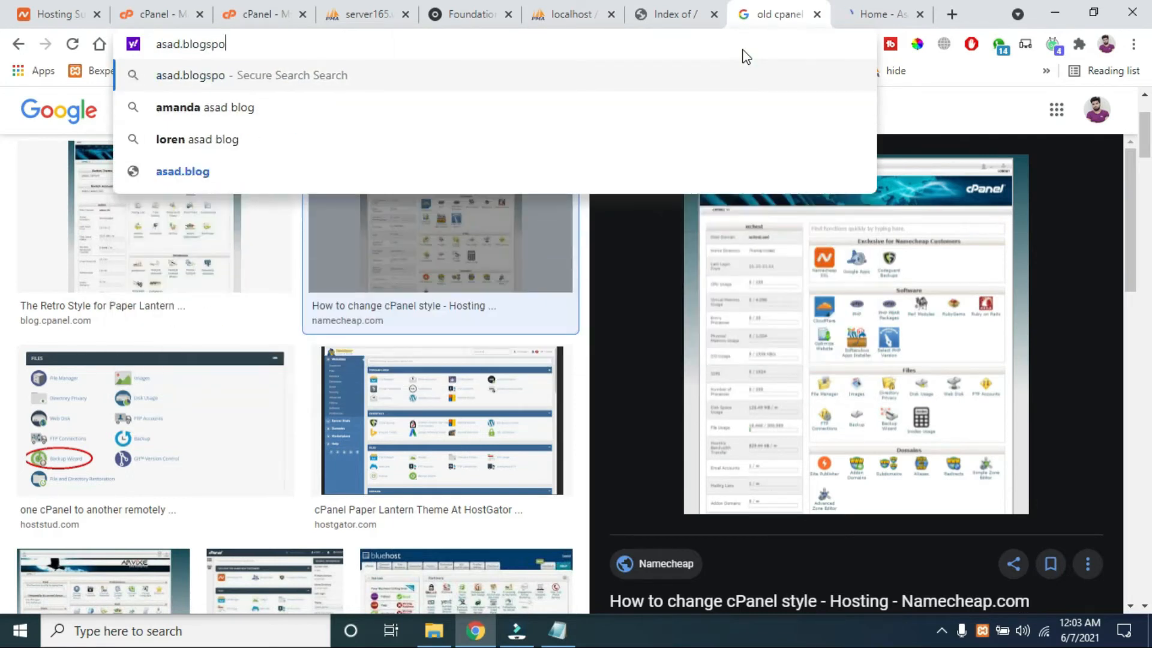
text(t.com)
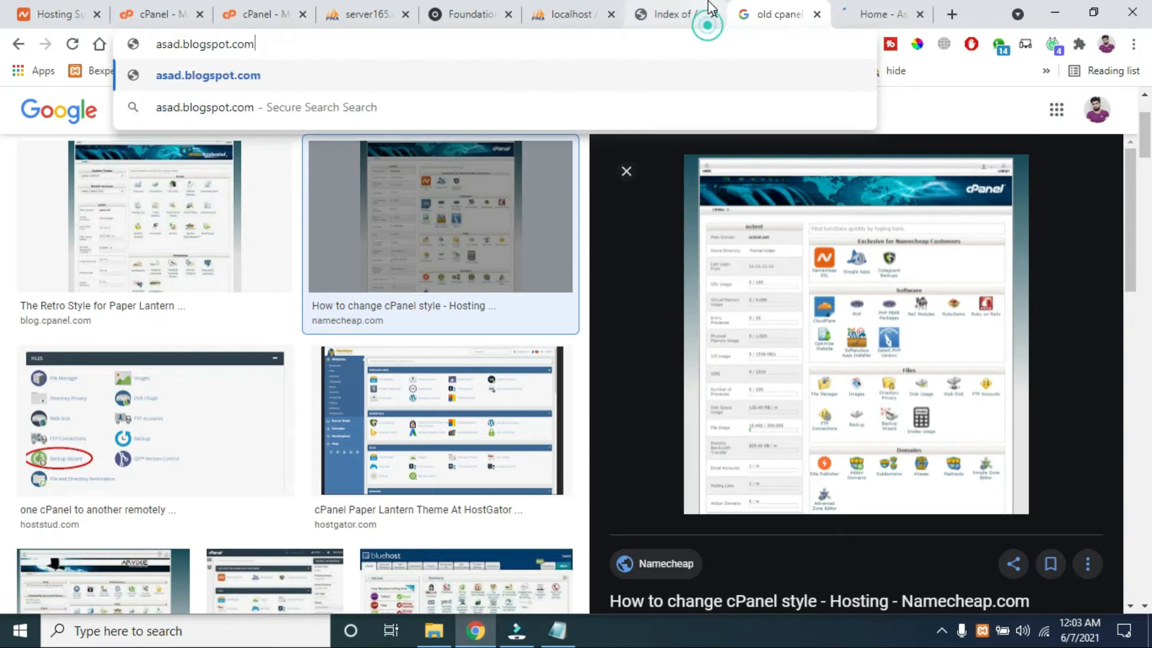
click(709, 6)
click(474, 42)
click(466, 316)
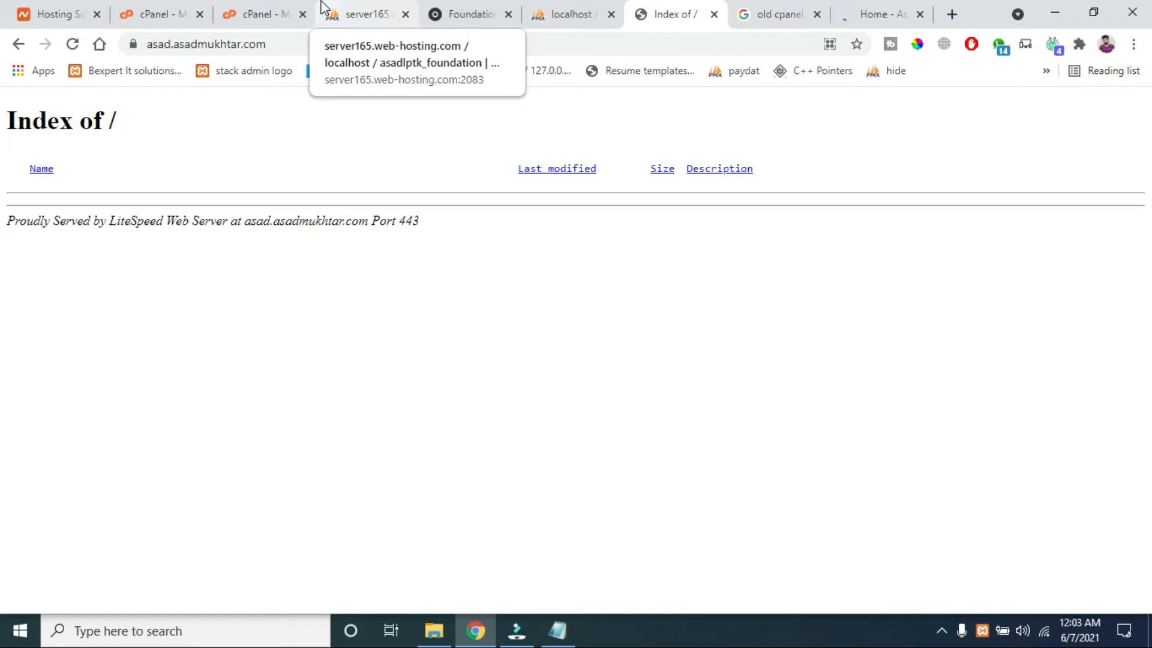
Locate File Manager on the cPanel home page with a 'file' search and open it.
click(267, 9)
click(163, 8)
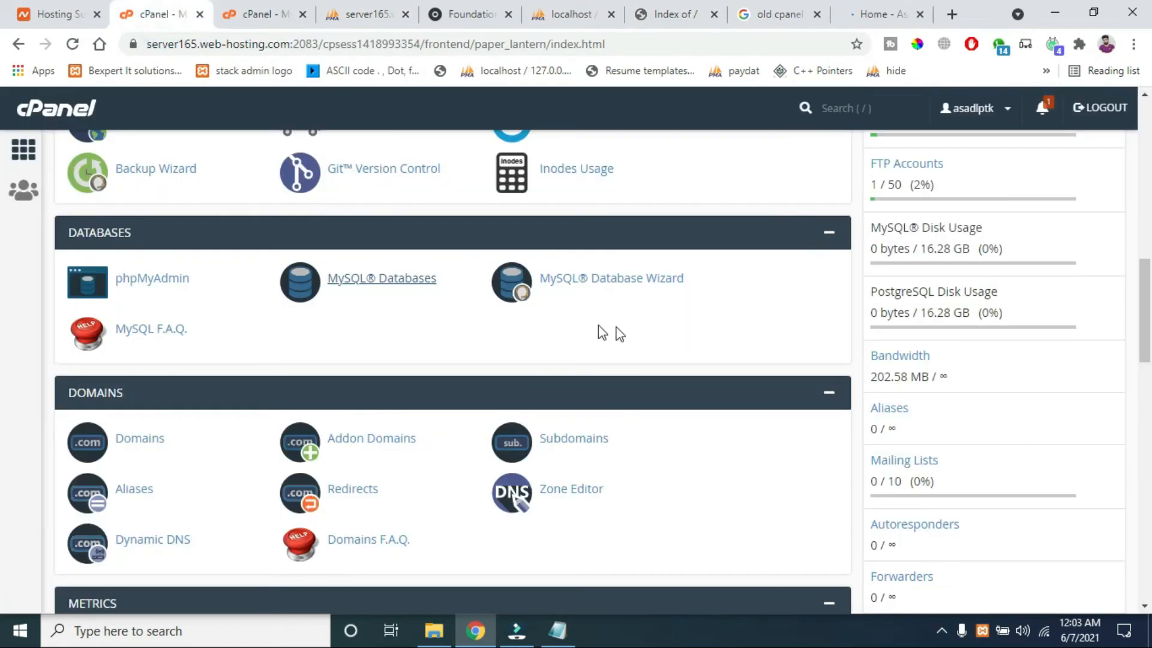
scroll(3, 306, up, 15)
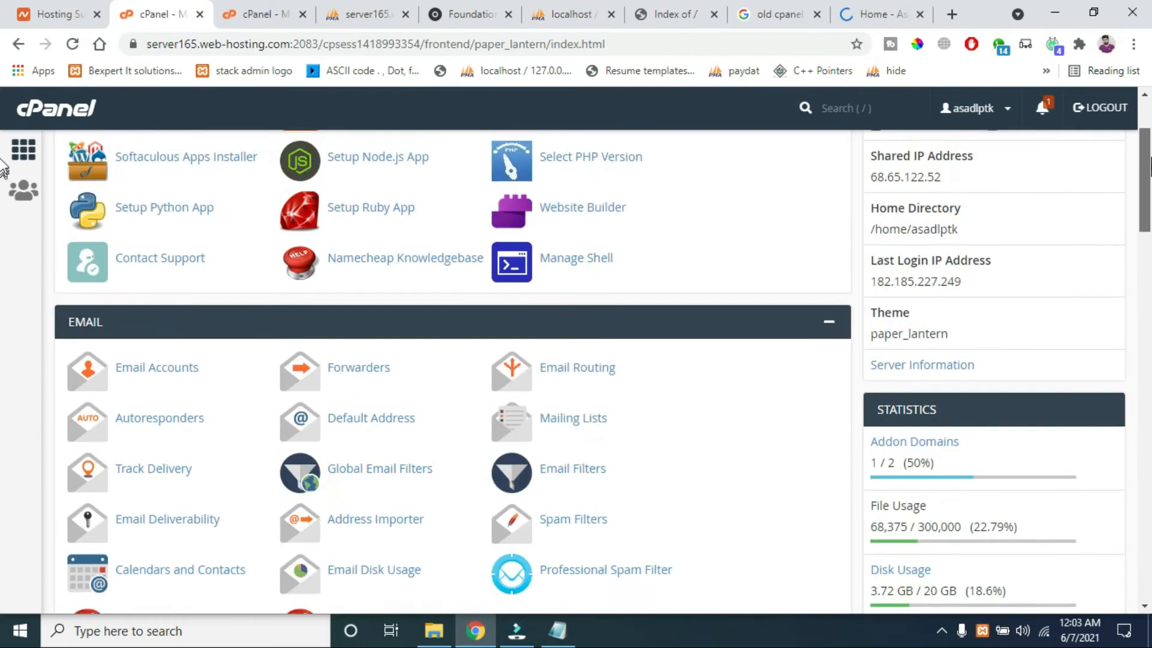
scroll(3, 309, down, 13)
scroll(3, 308, down, 5)
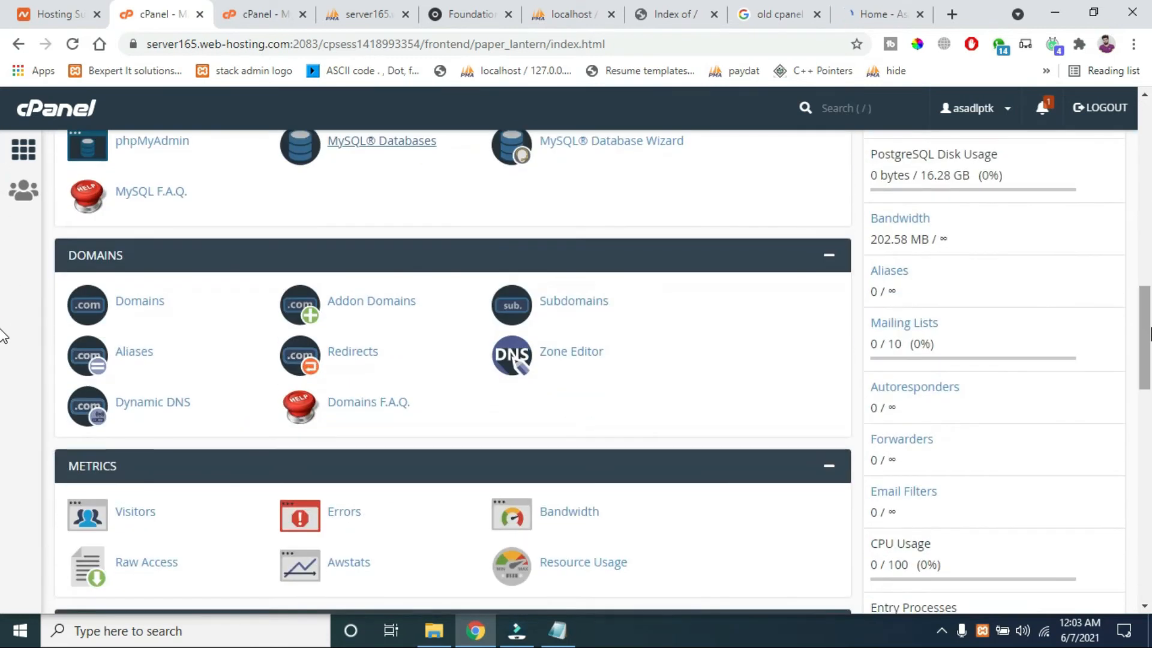
scroll(2, 315, up, 2)
scroll(3, 318, down, 13)
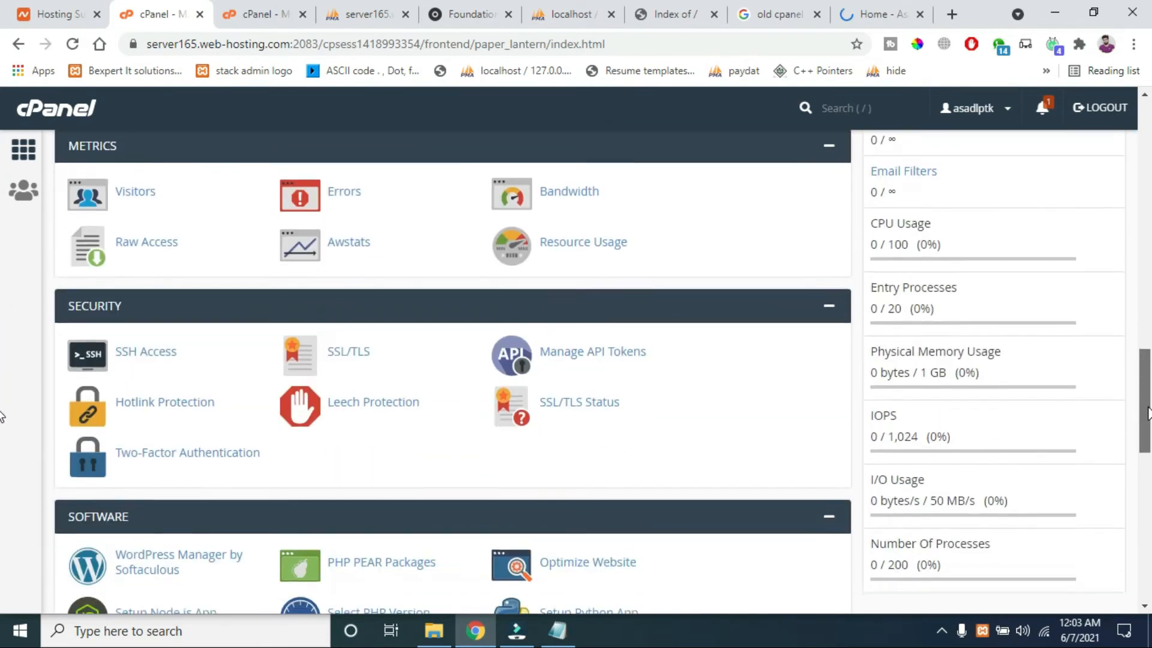
scroll(3, 420, down, 5)
scroll(3, 300, up, 20)
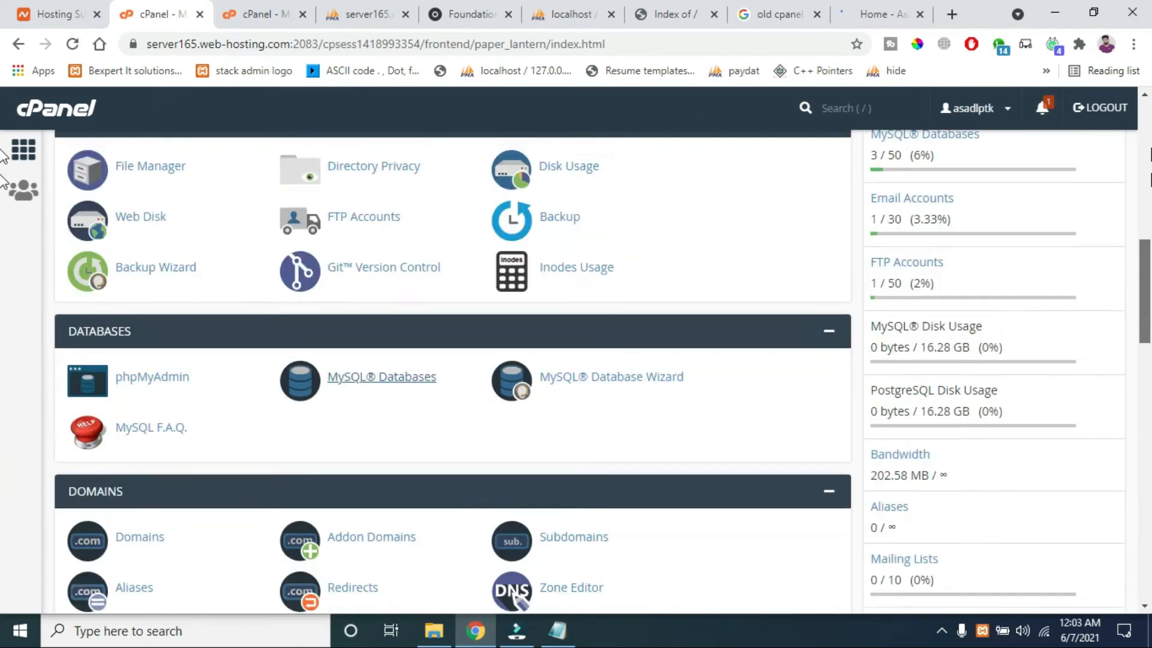
key(ctrl+f)
text(file)
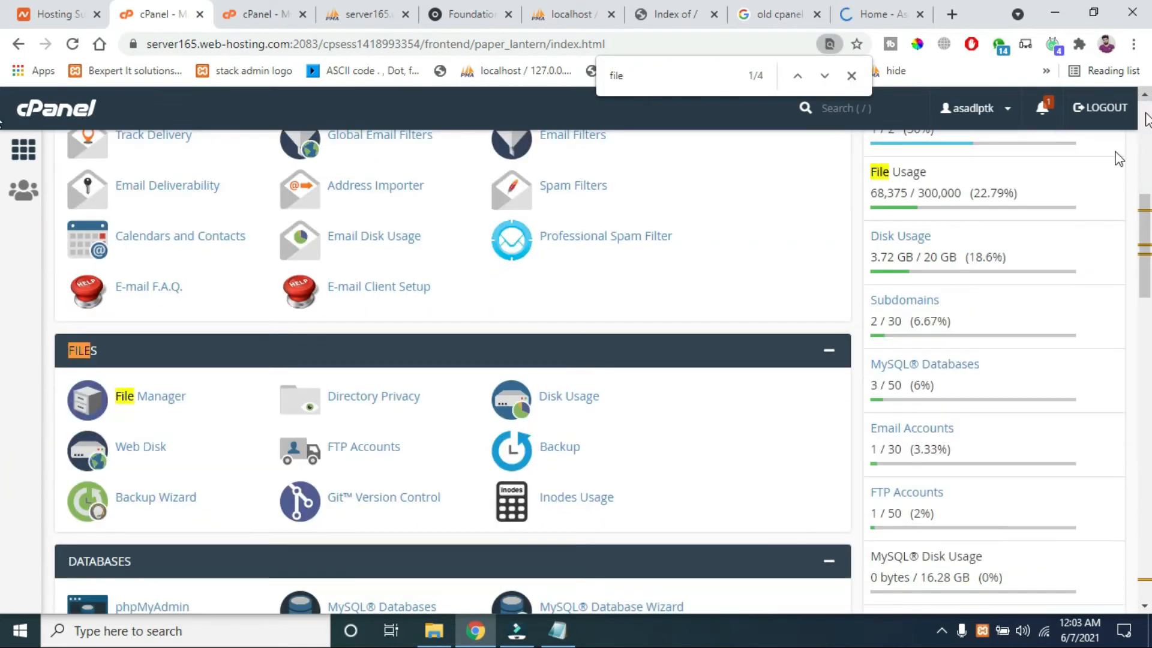
key(Escape)
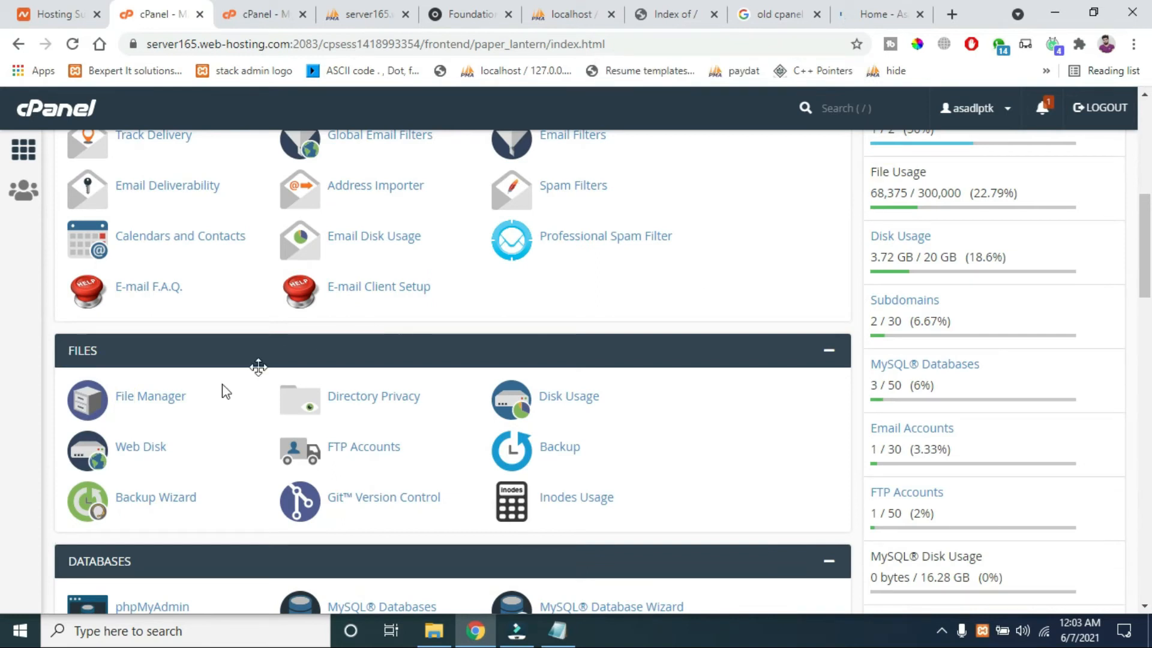
click(170, 399)
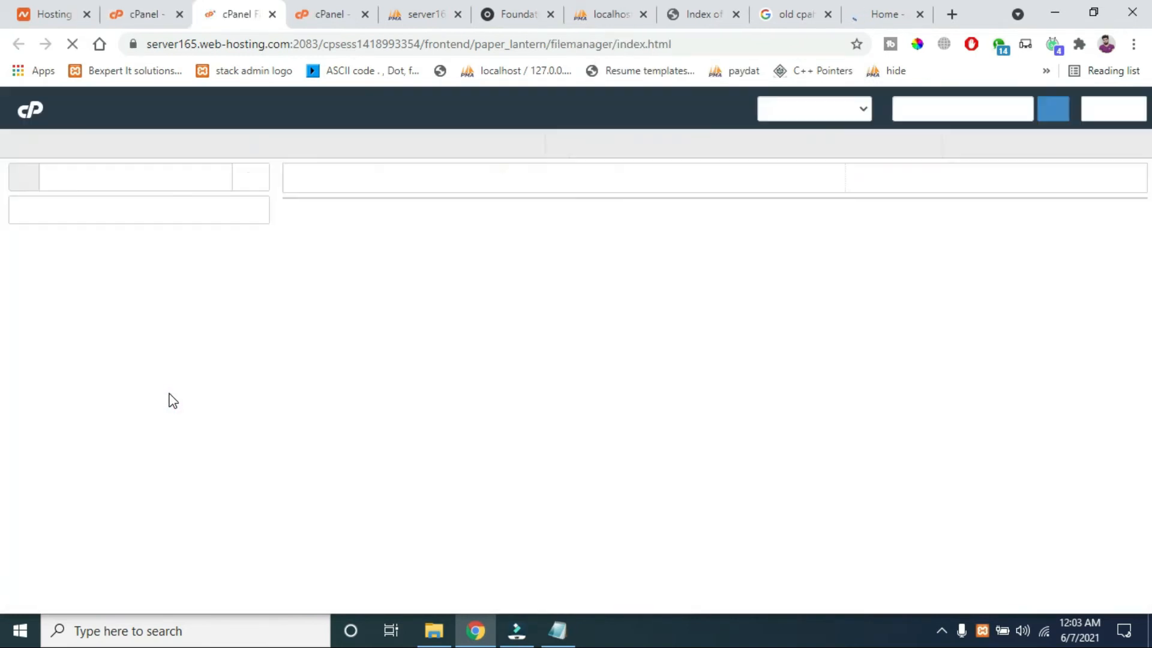
Check the phpMyAdmin import, then open the asad.asadmukhtar.com folder in File Manager.
click(449, 8)
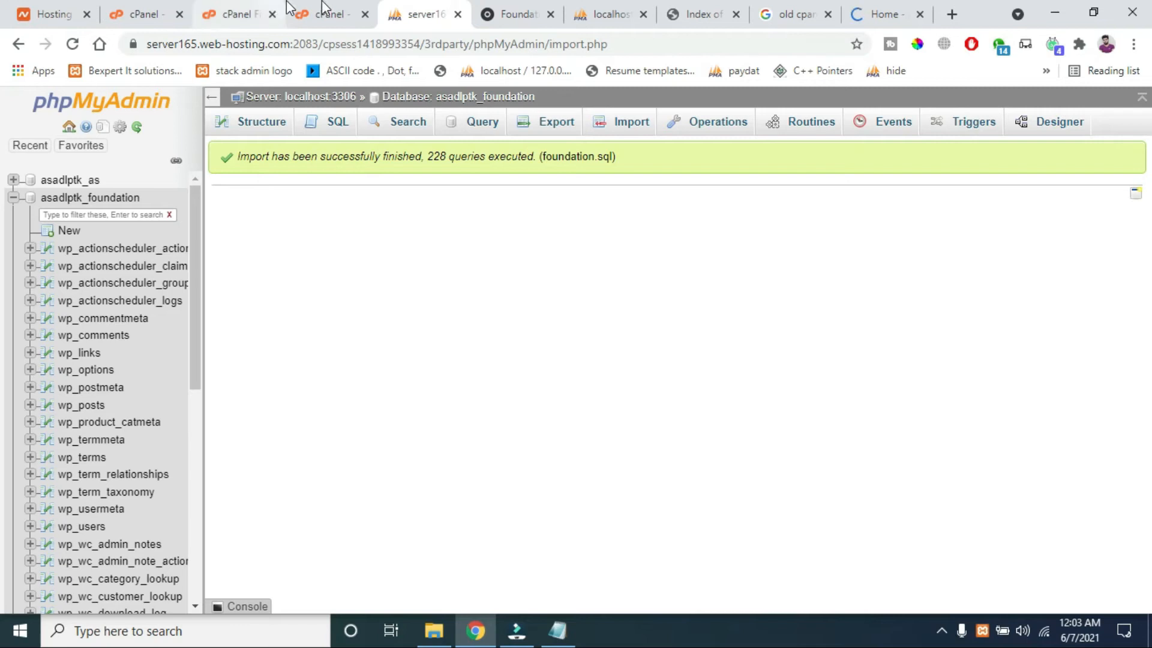
click(225, 9)
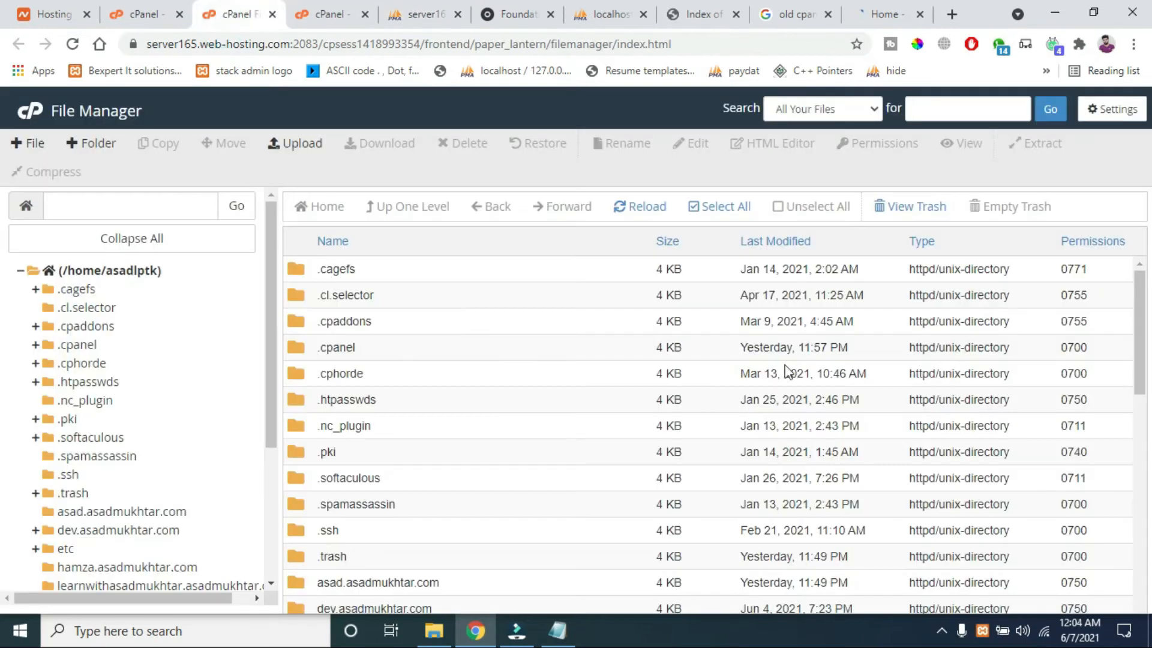
scroll(501, 371, down, 1)
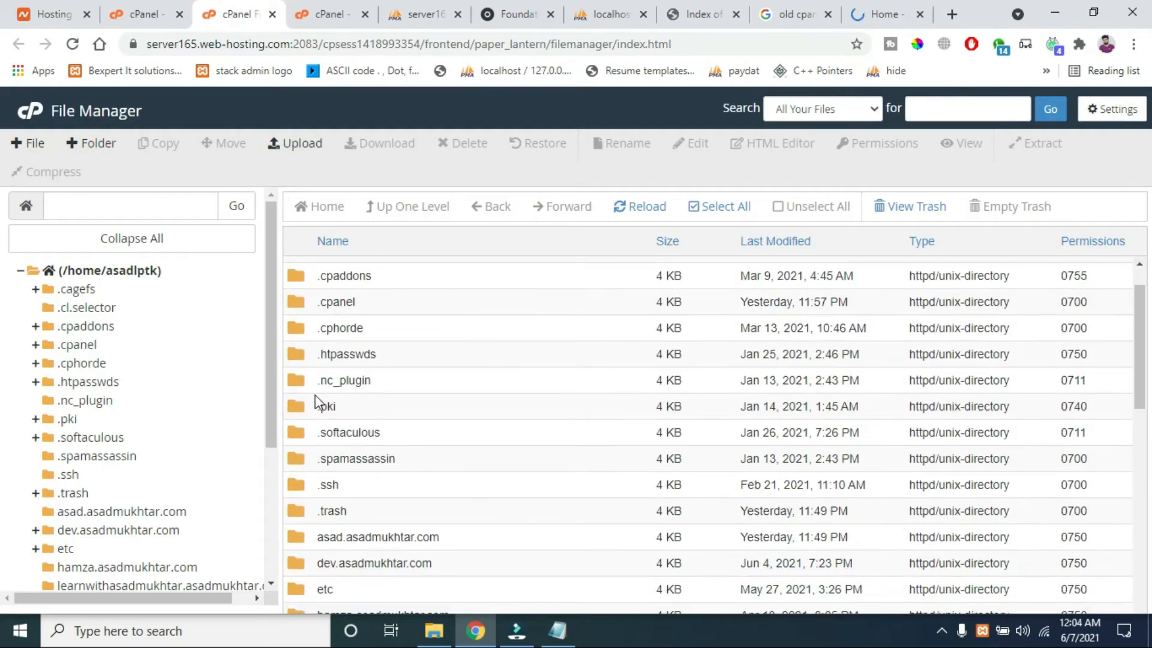
click(155, 511)
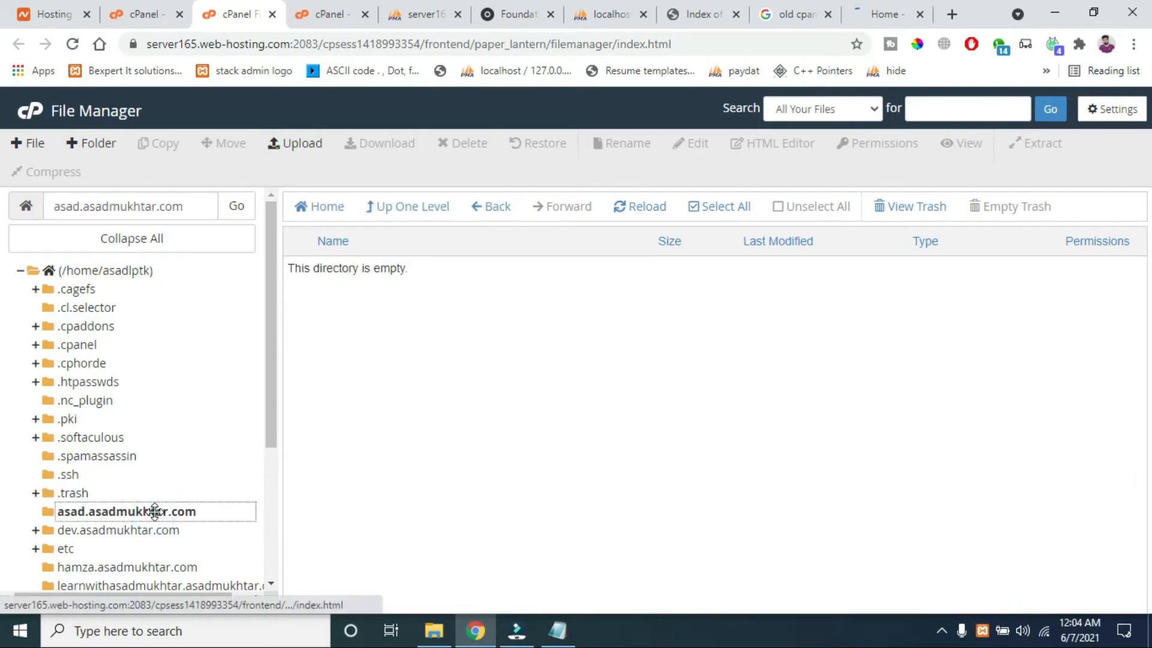
click(505, 326)
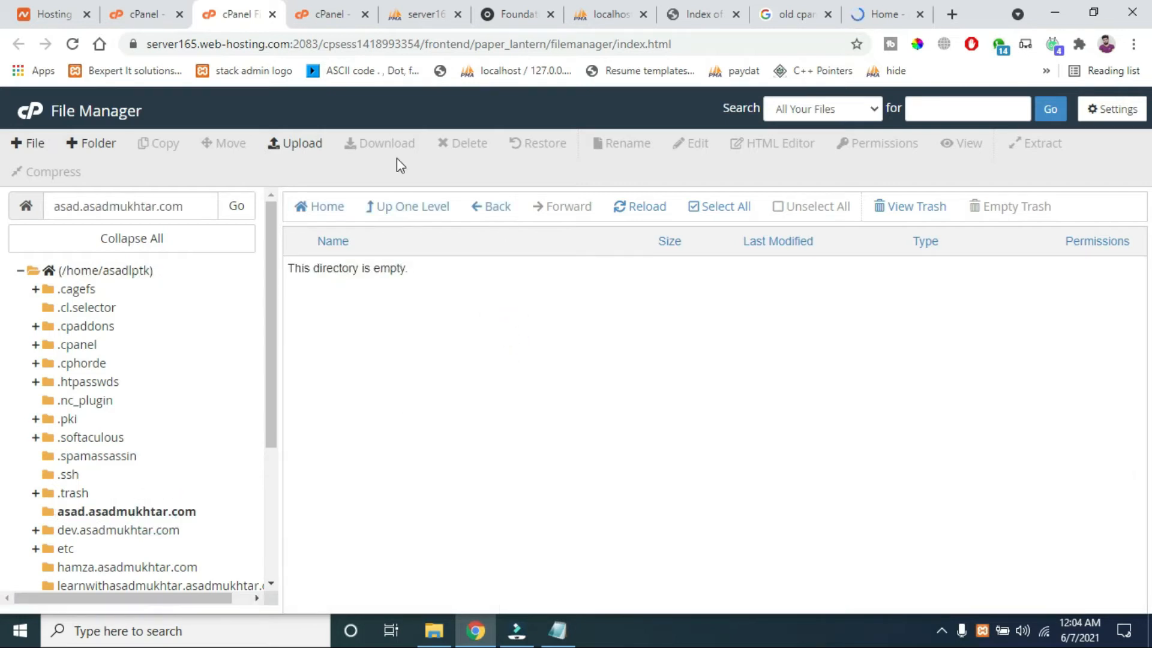
Create an empty index.html file in that folder.
click(84, 142)
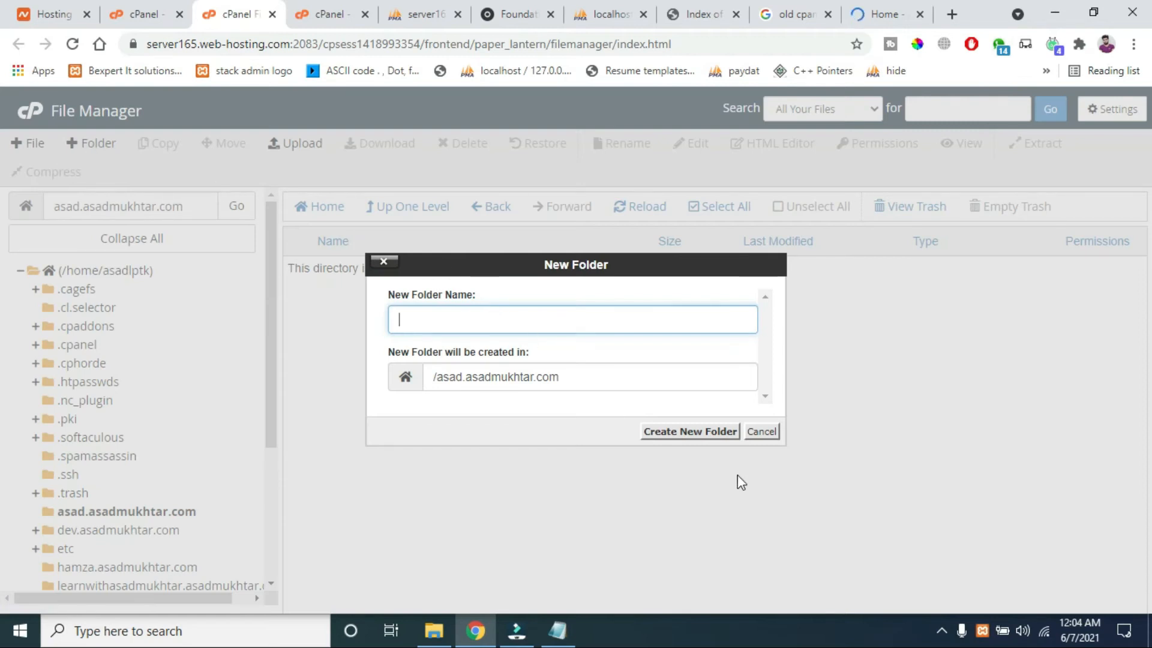
click(762, 431)
click(14, 150)
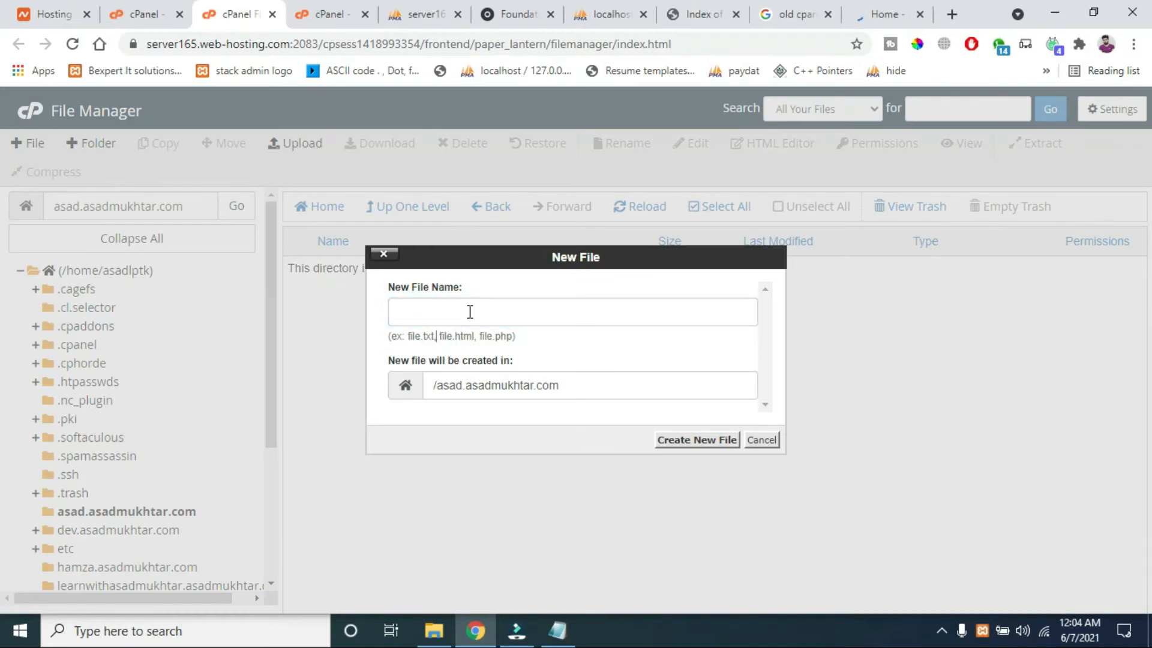
click(541, 305)
text(index.html)
click(720, 449)
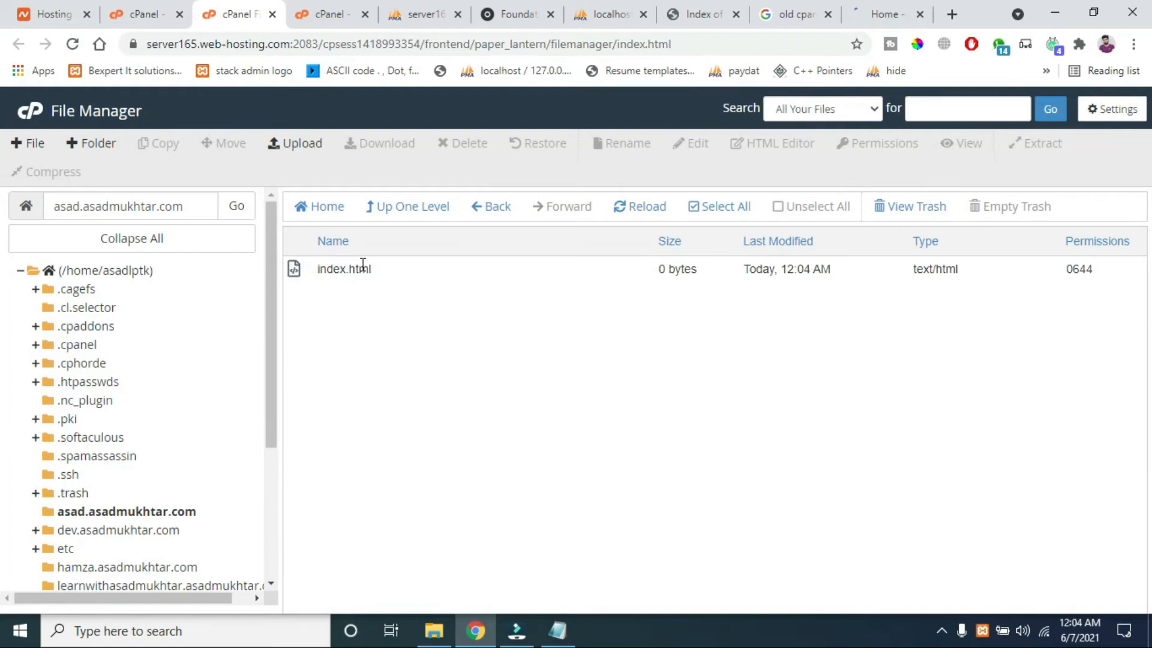
Edit index.html to contain the test text 'zxczx' and save it.
right_click(362, 266)
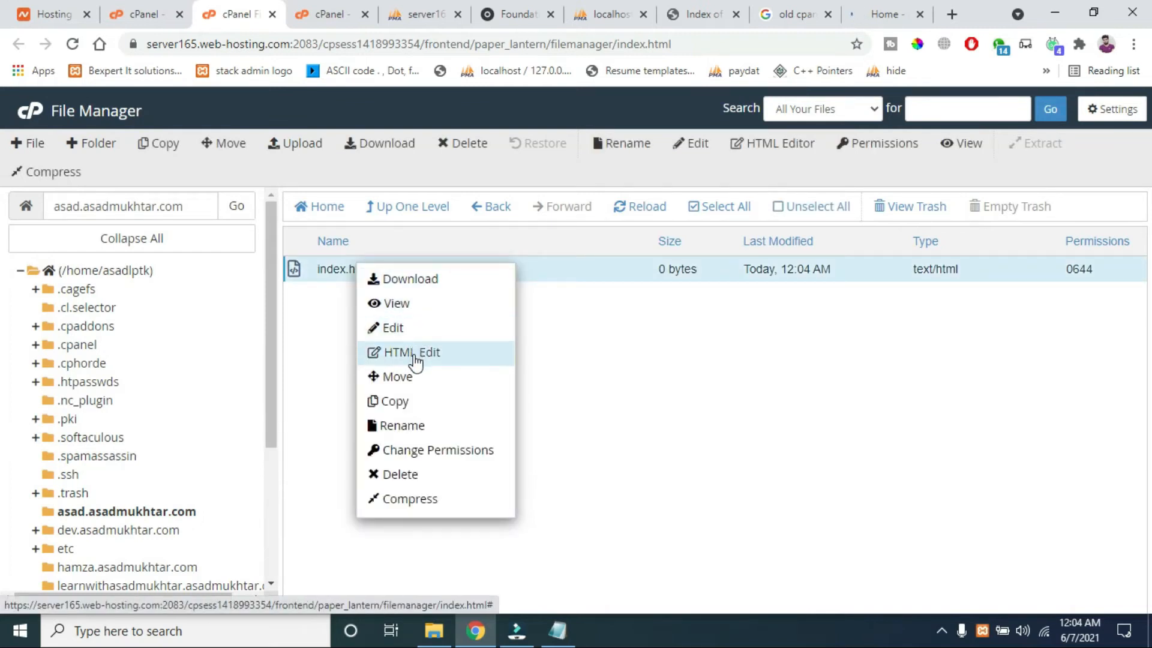
click(407, 336)
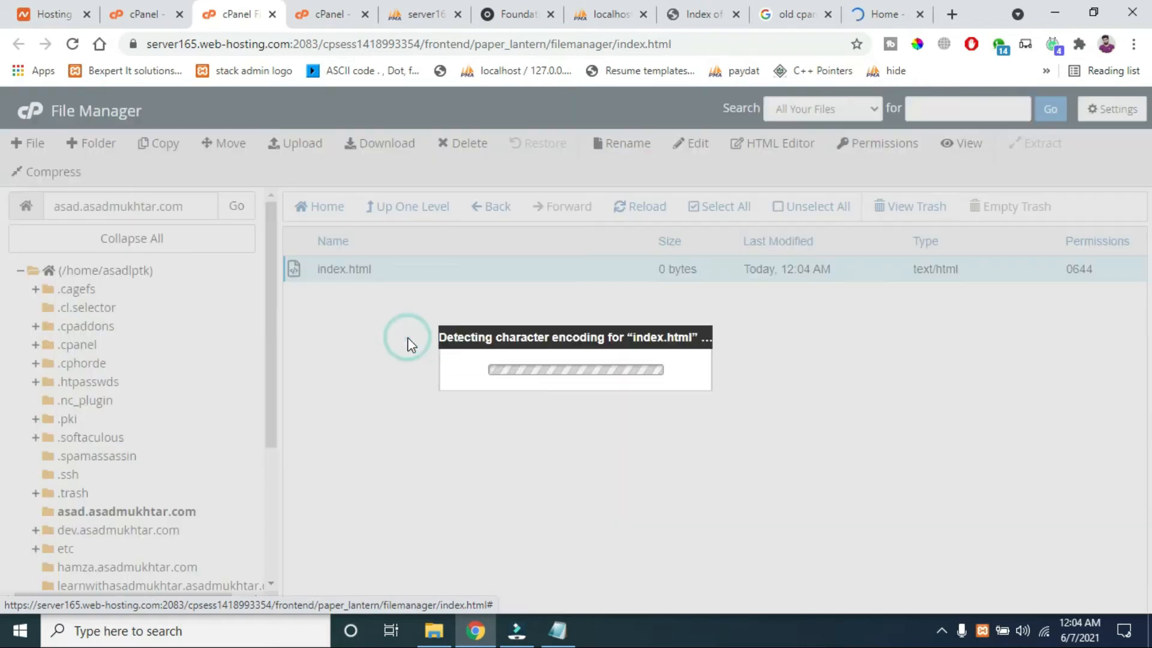
click(727, 479)
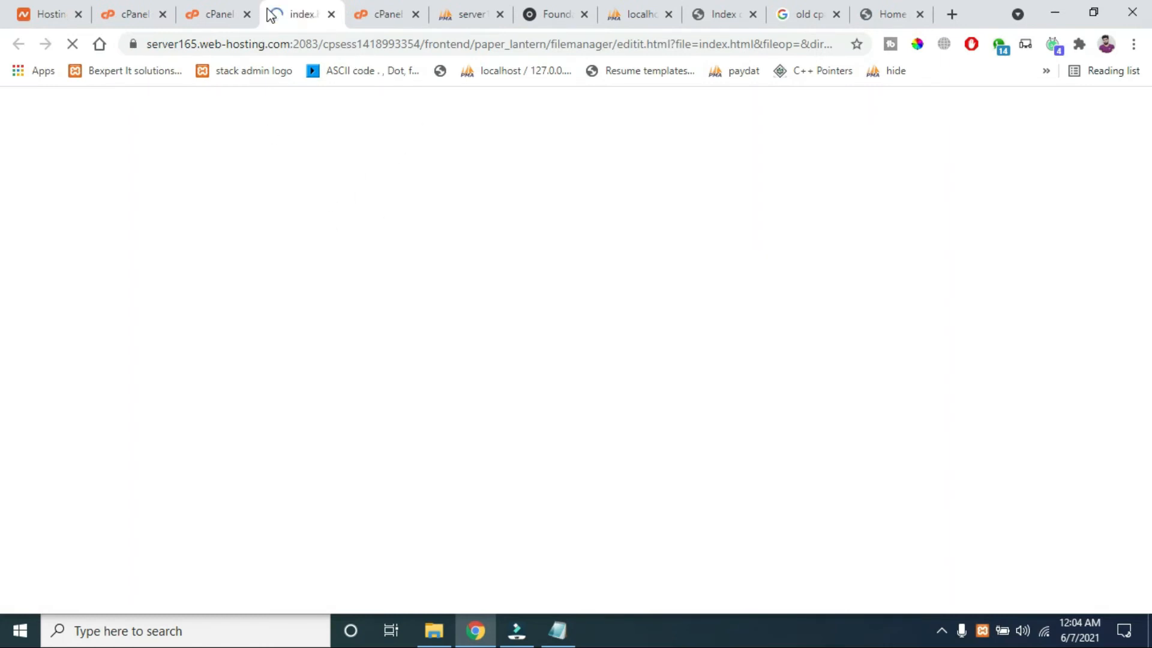
text(zxczxcxzczx)
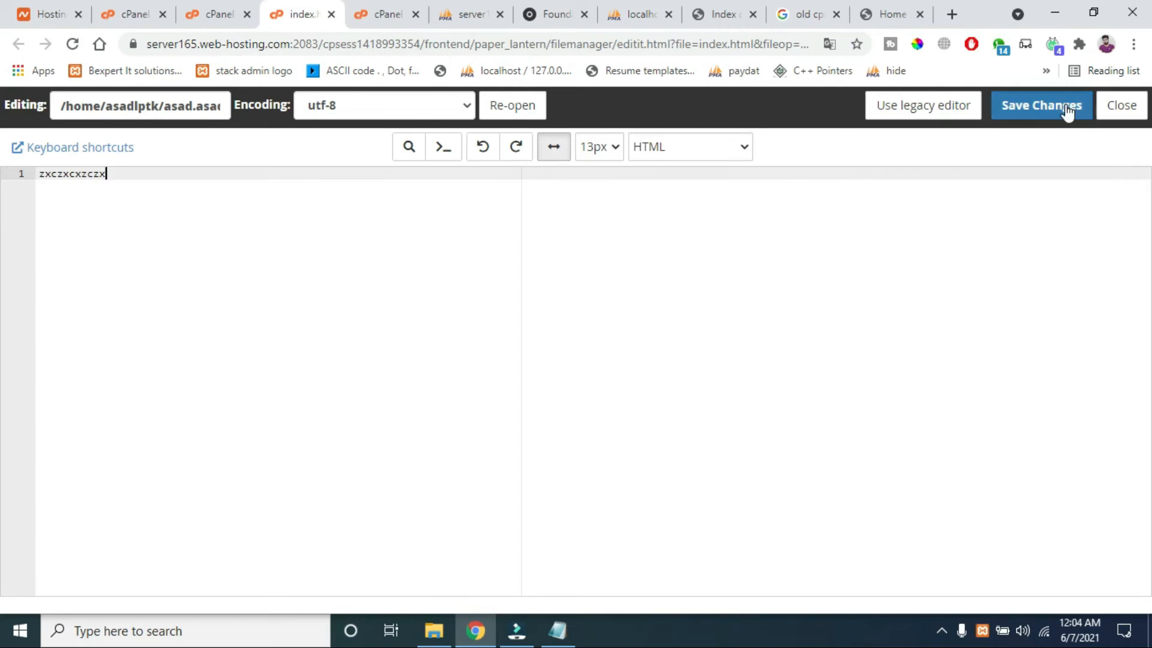
click(1066, 107)
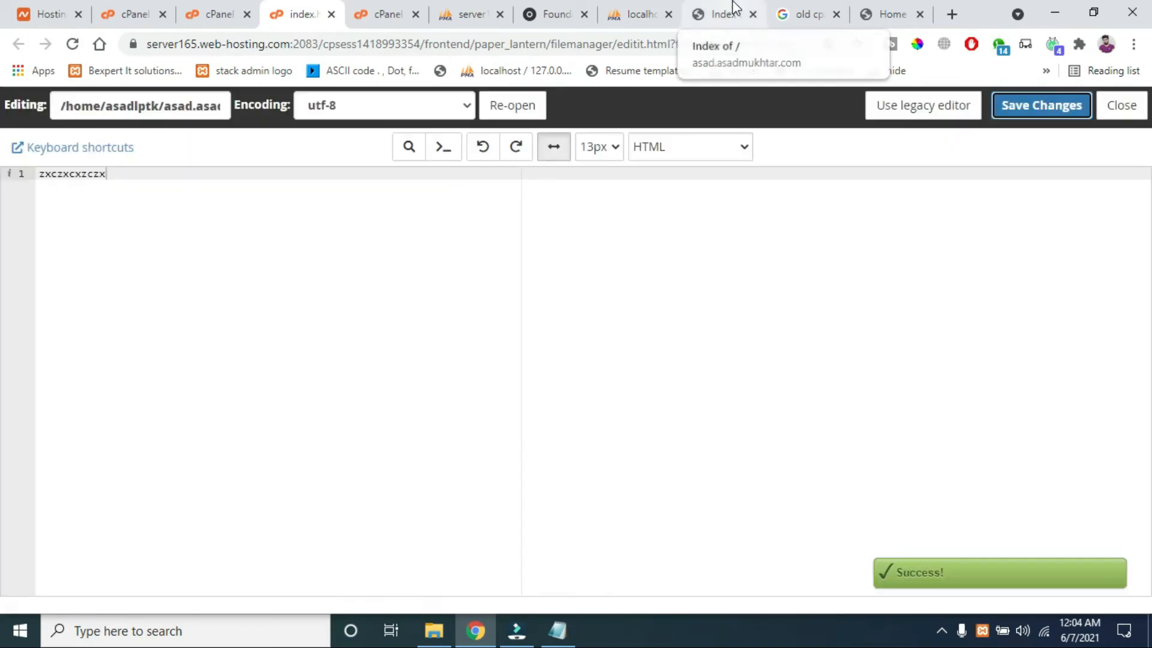
Reload the asad.asadmukhtar.com tab and confirm the test text appears.
click(733, 8)
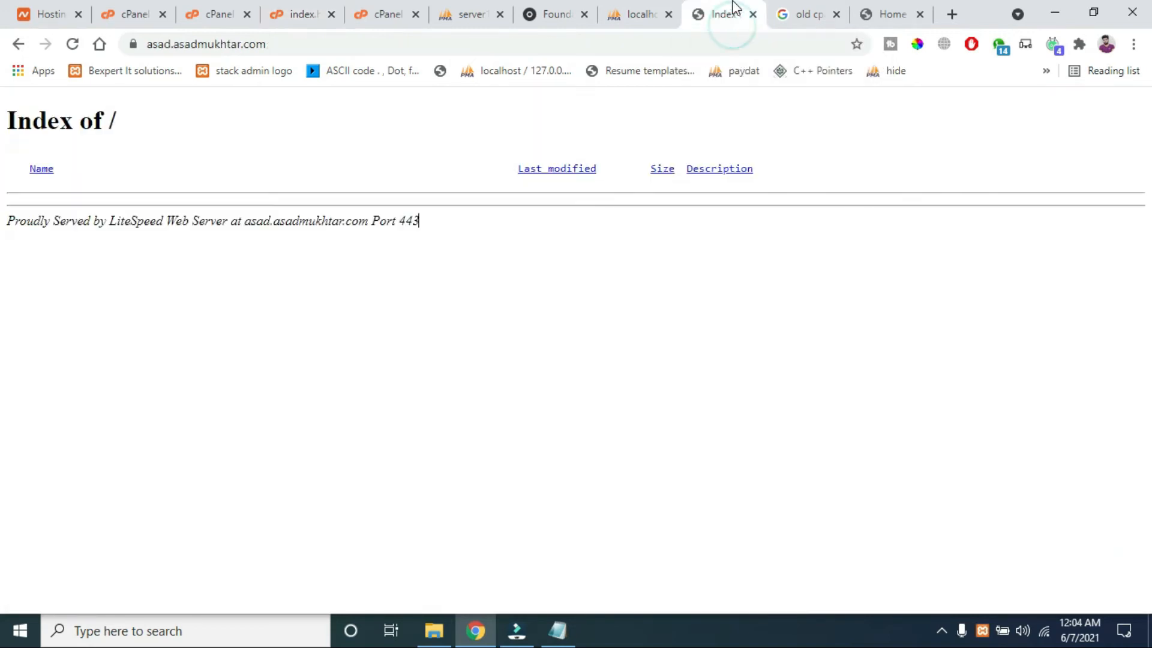
key(F5)
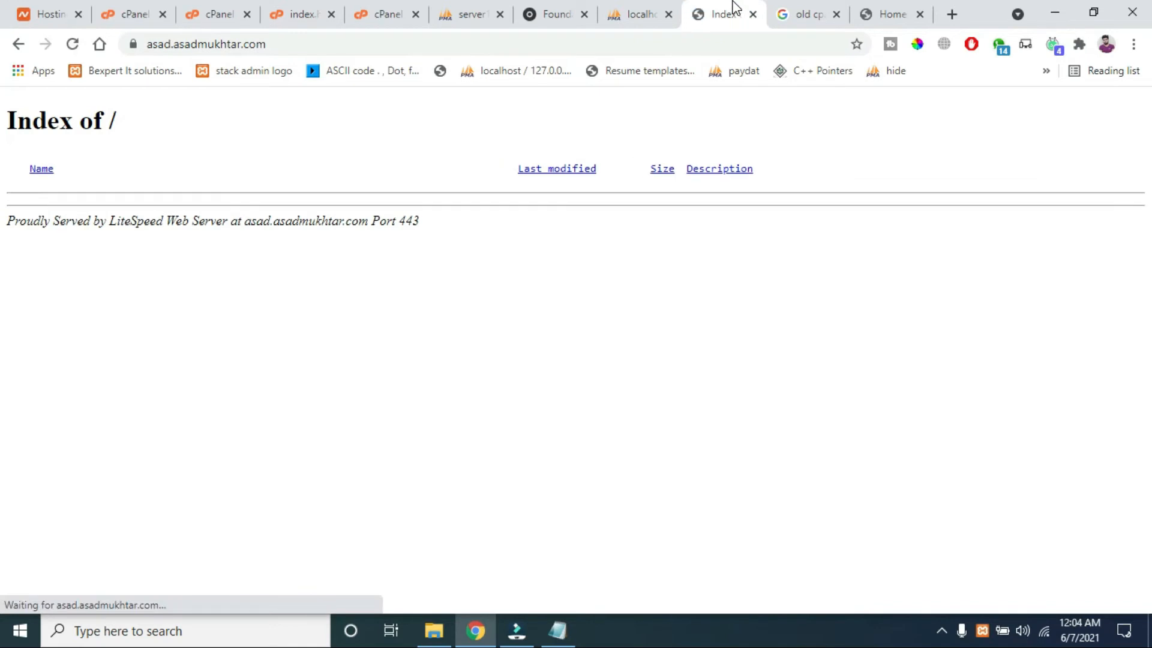
key(F5)
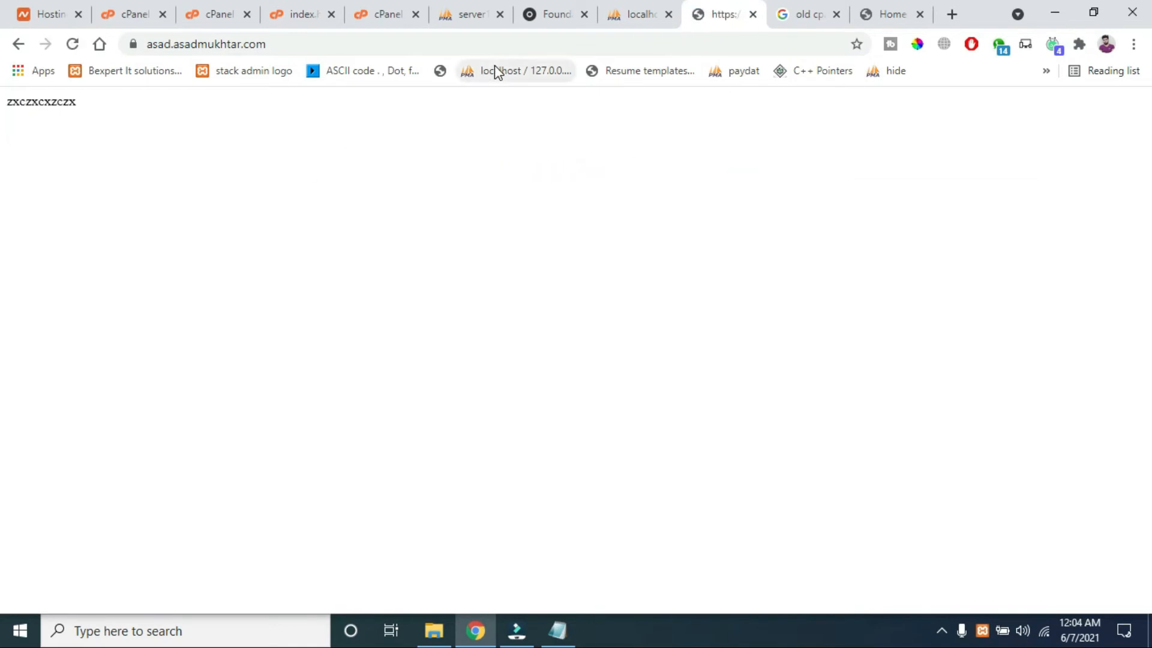
drag(80, 102, 2, 111)
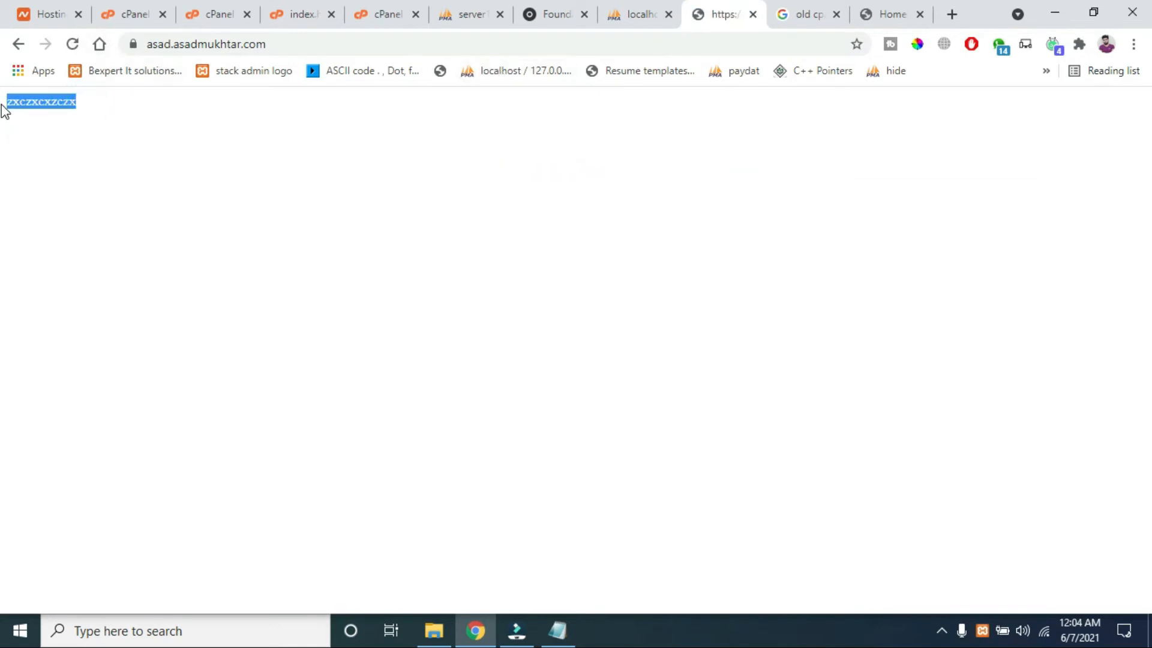
click(567, 10)
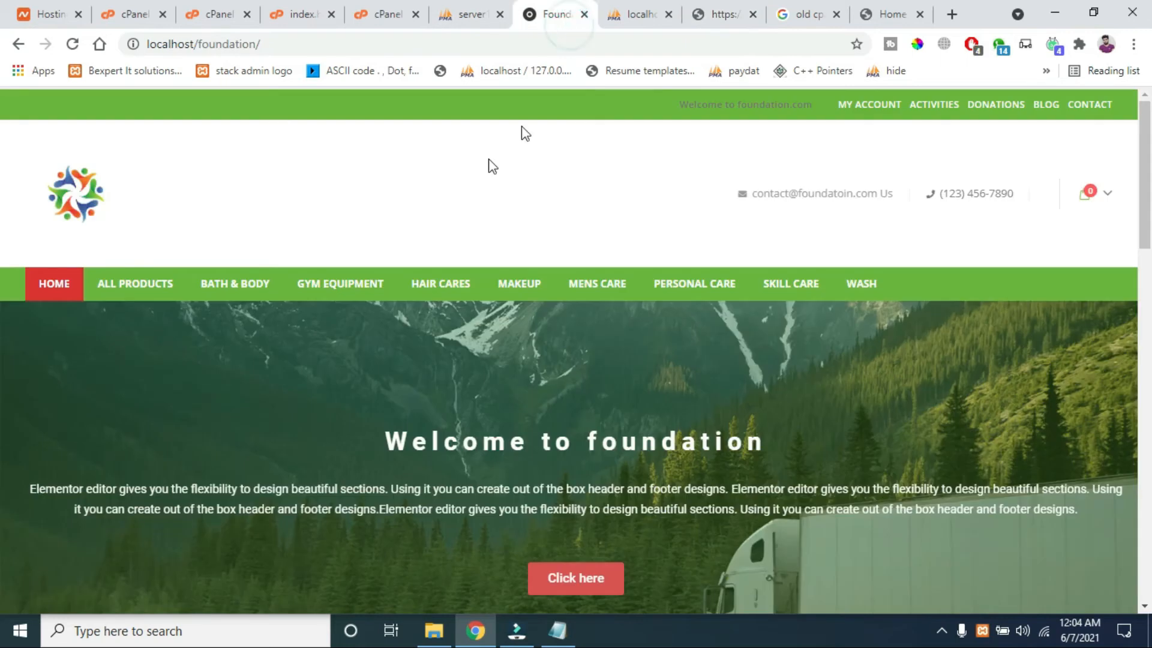
Close the leftover cPanel editor page and return to the File Manager listing.
click(433, 8)
click(381, 13)
click(300, 13)
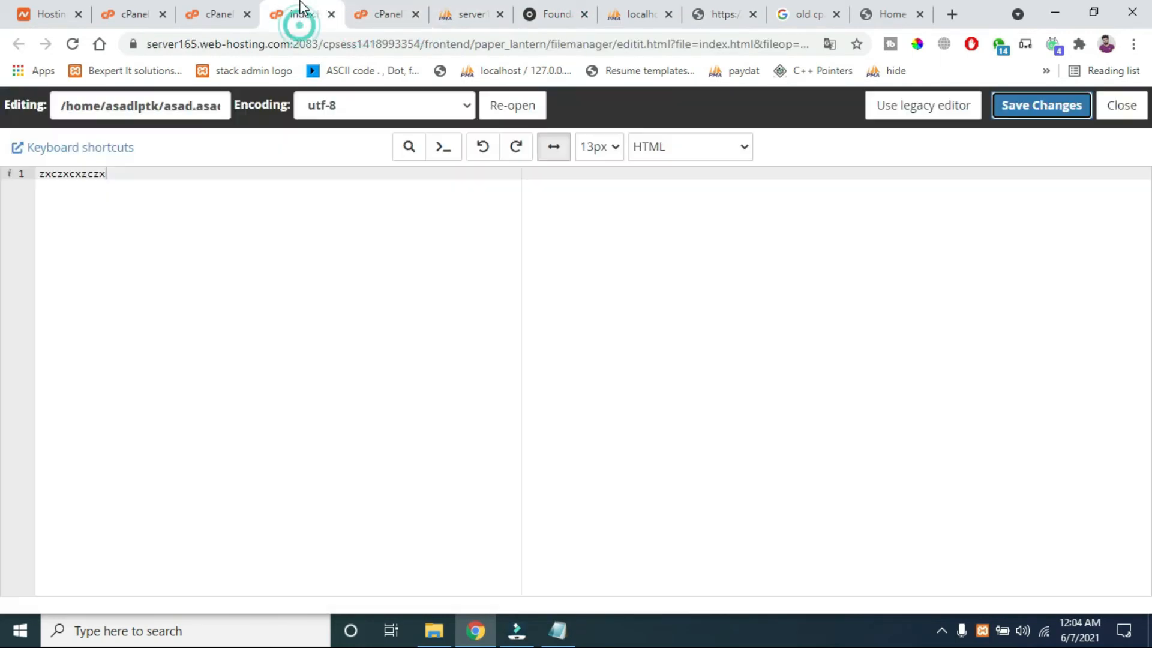
click(419, 15)
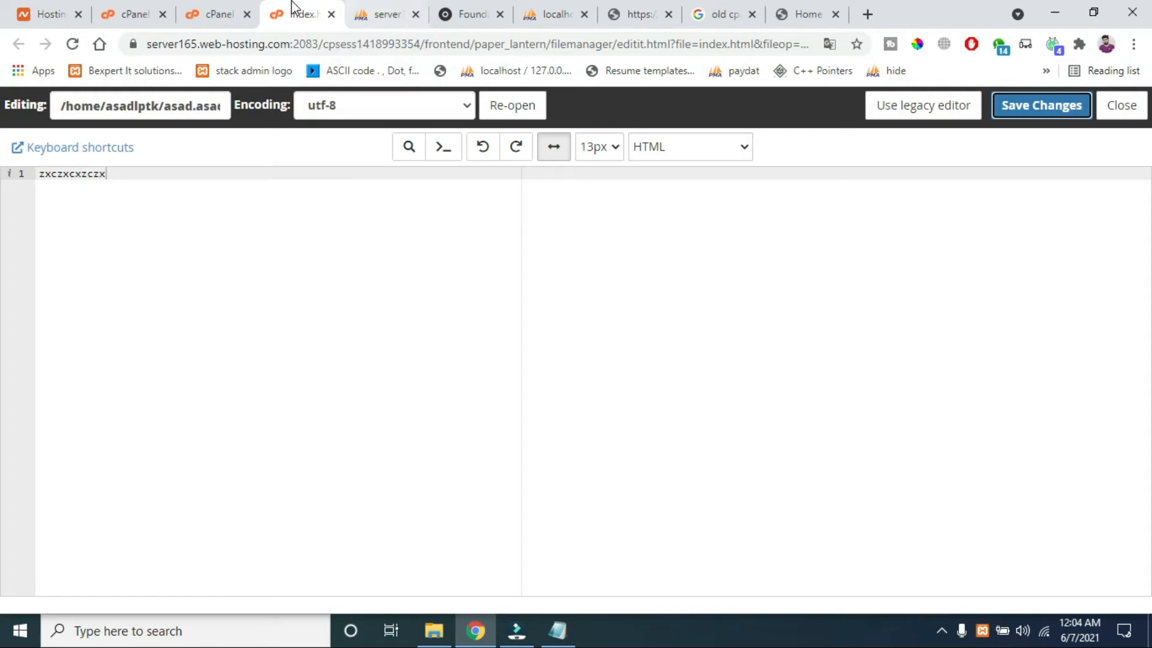
click(210, 11)
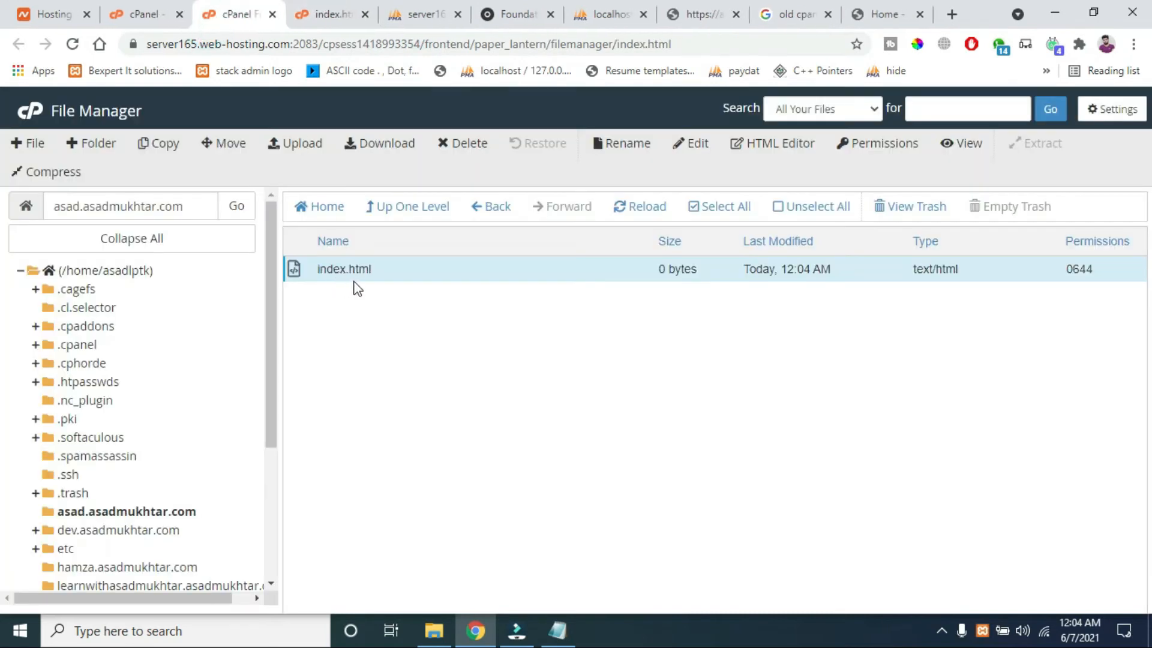
Move the test index.html to the trash and open the folder's Upload page.
right_click(355, 266)
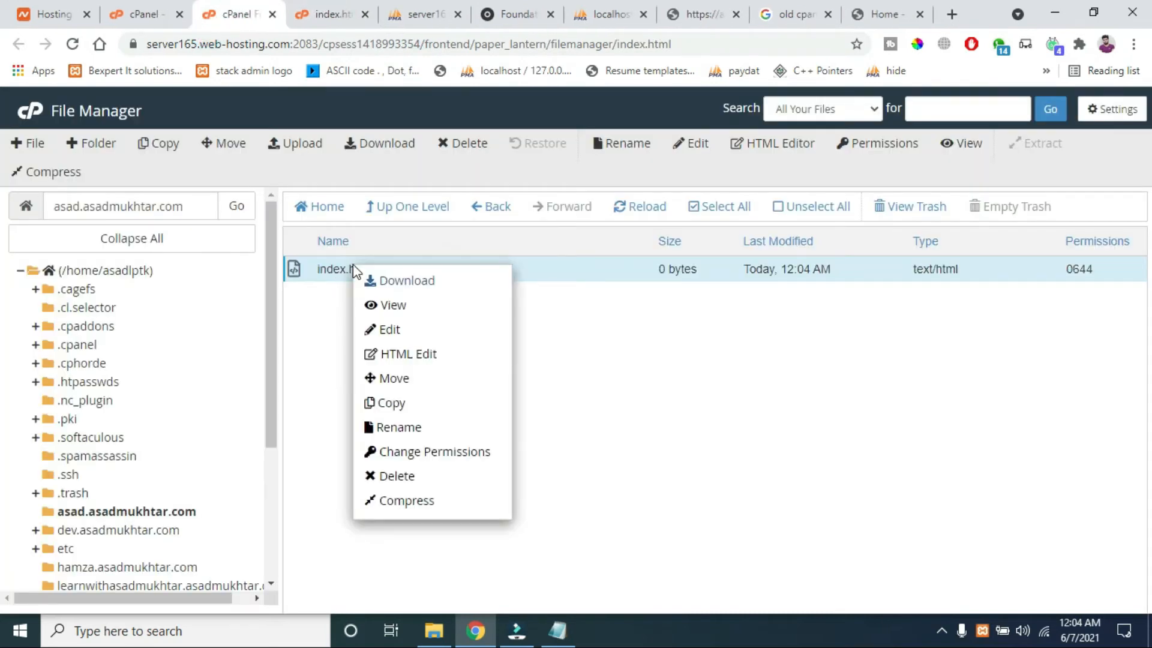
click(415, 477)
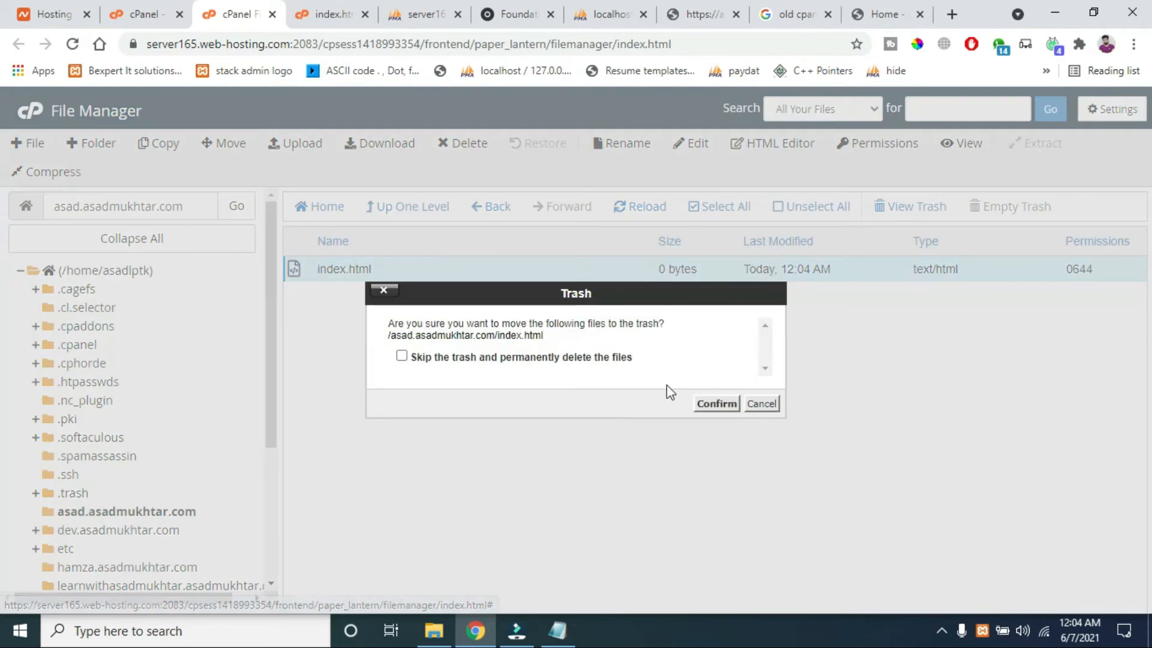
click(722, 410)
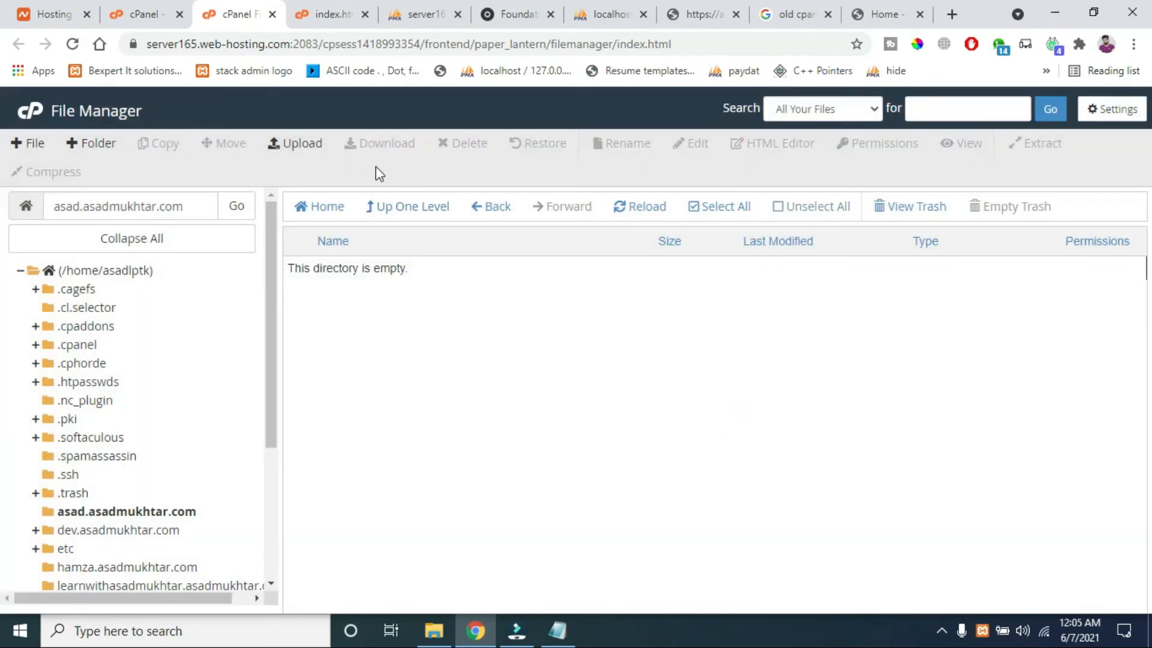
click(292, 144)
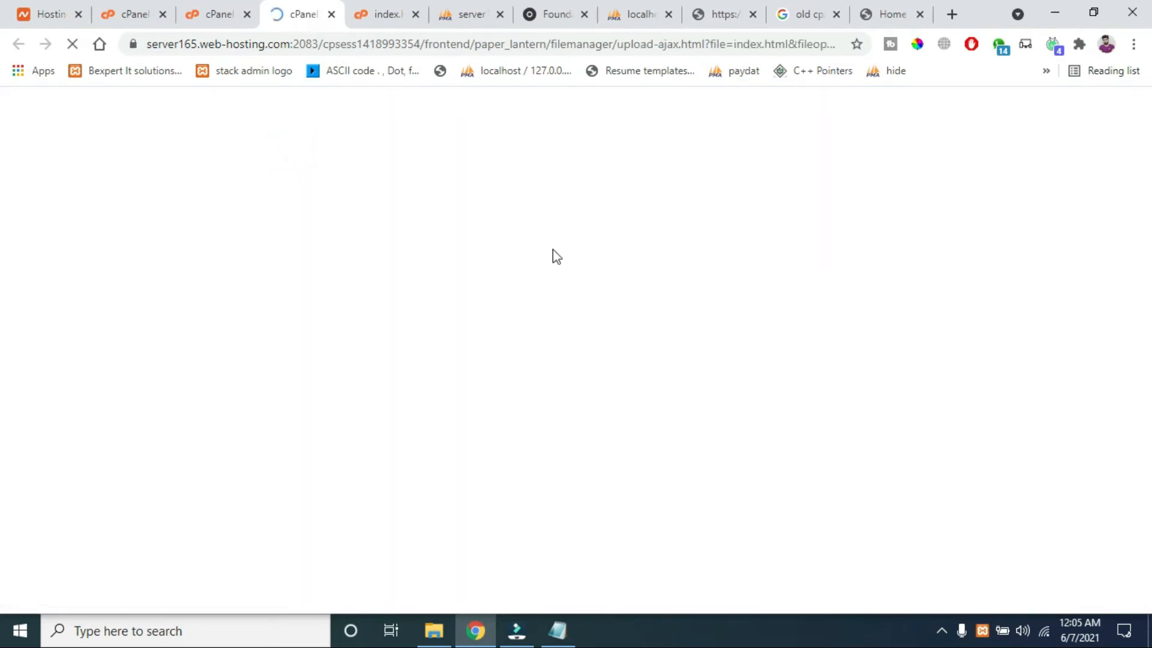
Choose foundation.zip from C:\xampp\htdocs as the file to upload into asad.asadmukhtar.com.
click(584, 396)
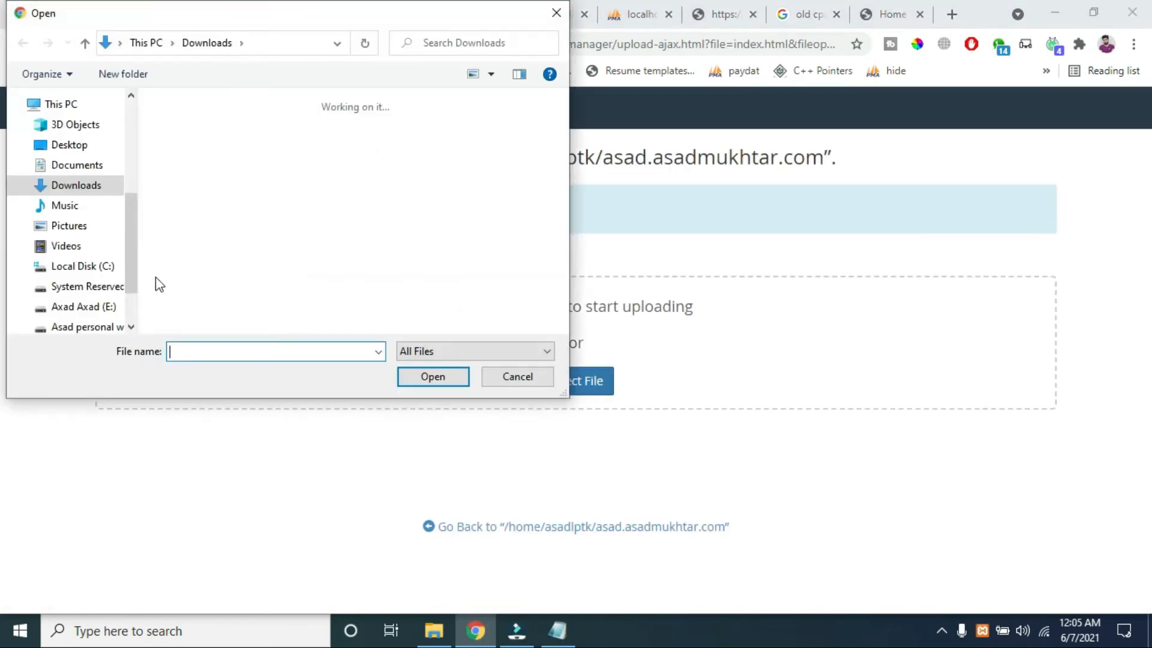
click(81, 266)
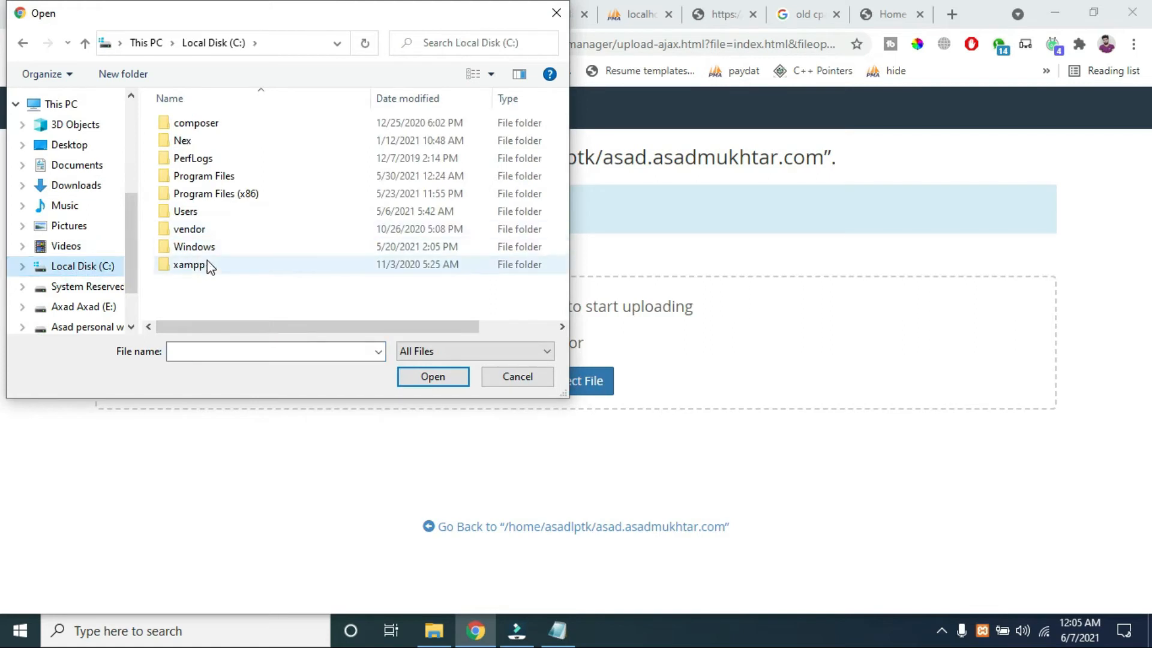
double_click(207, 265)
click(212, 211)
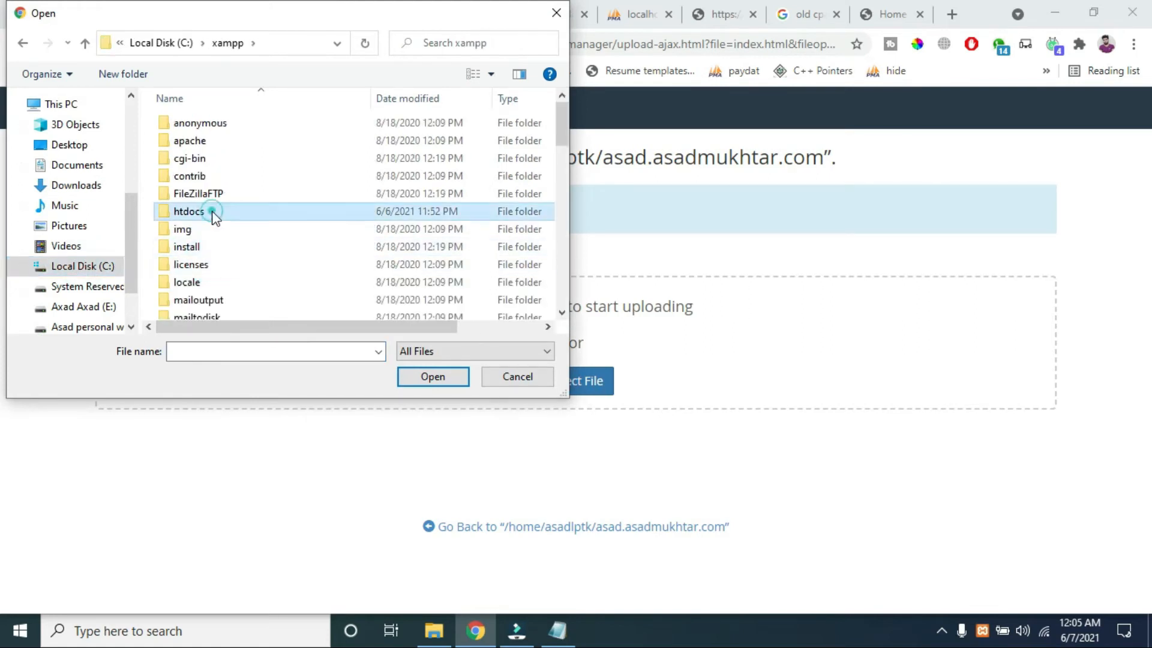
double_click(211, 210)
click(213, 214)
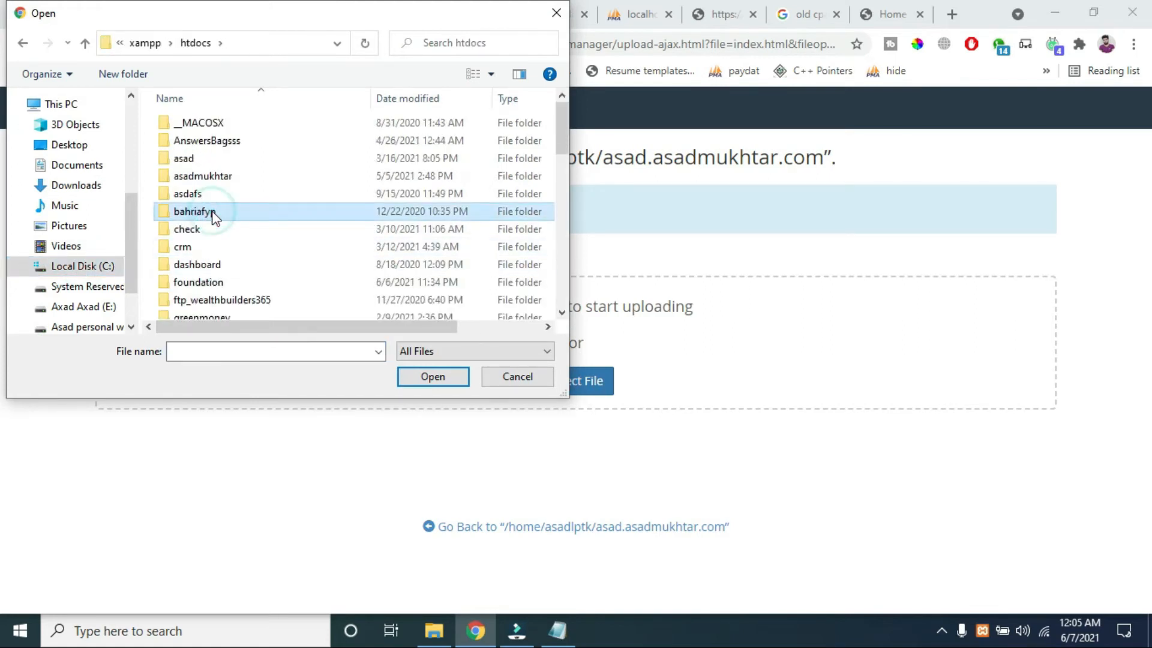
key(f)
key(f)
key(f)
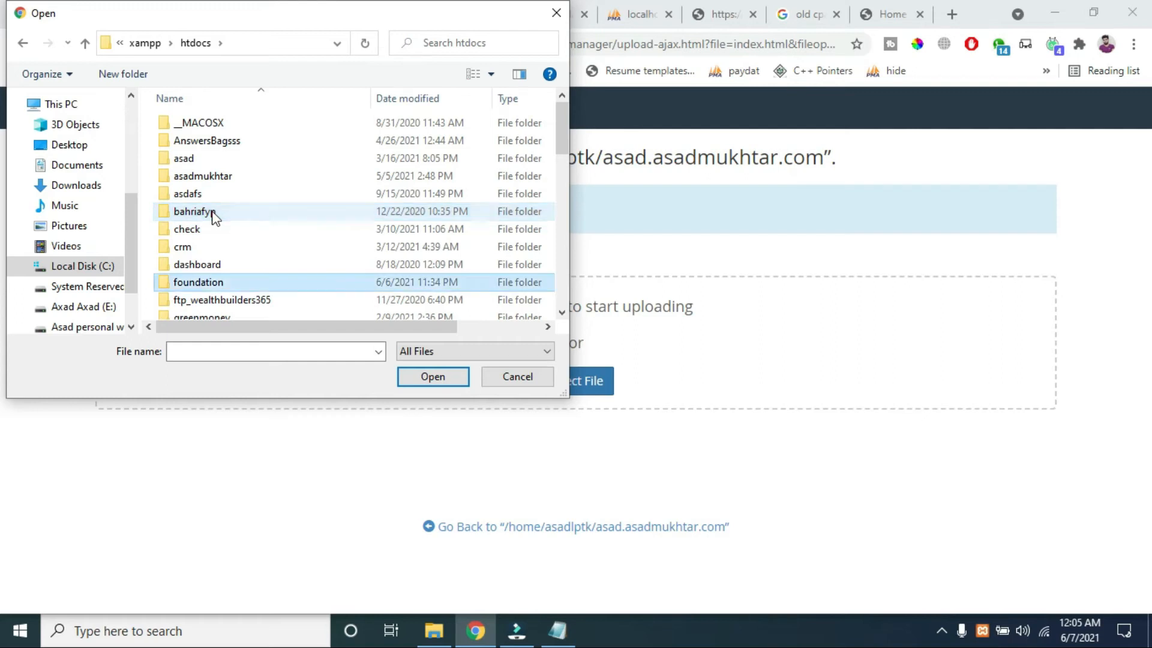
key(f)
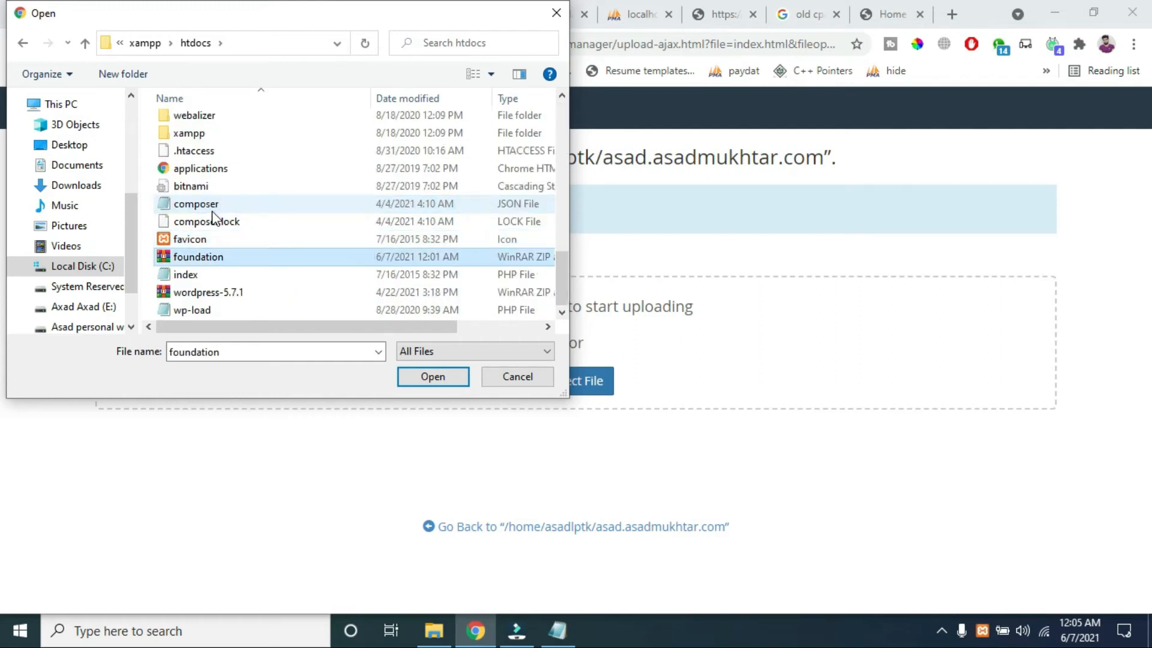
key(Return)
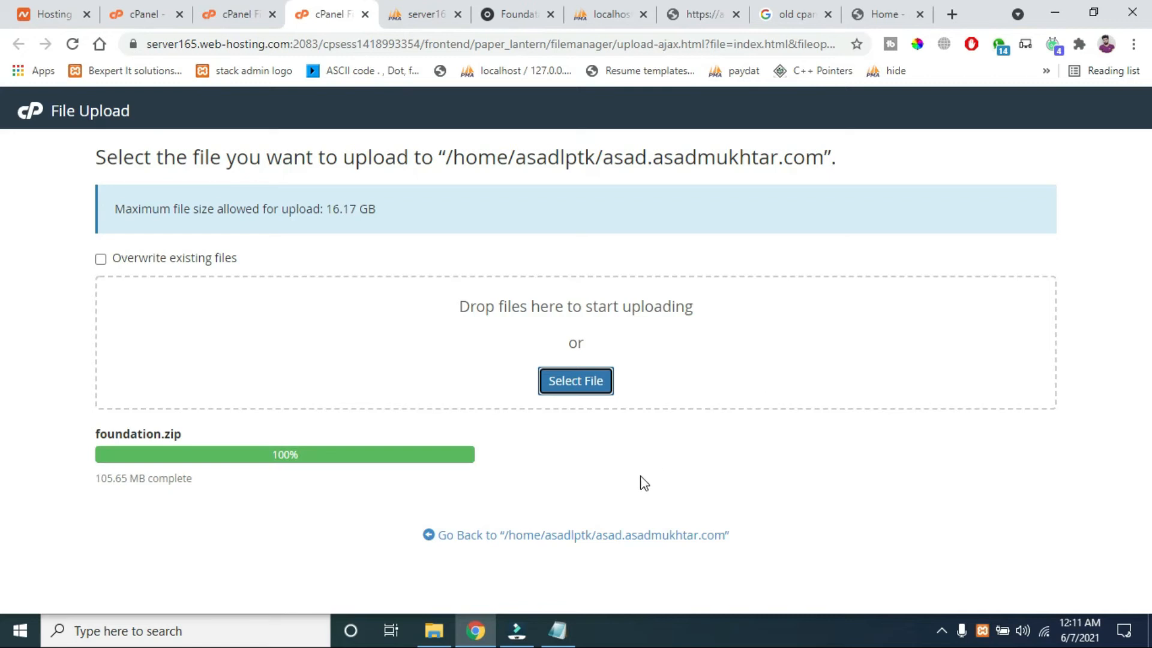
Extract foundation.zip in asad.asadmukhtar.com and open the new foundation folder with the WordPress files.
click(562, 545)
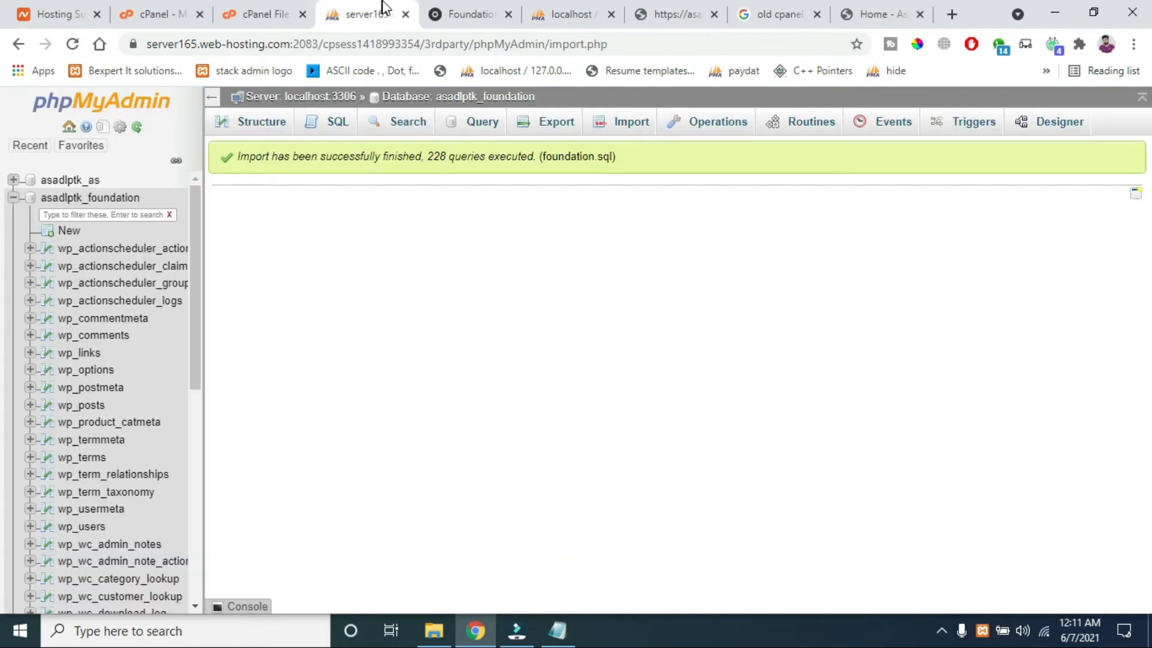
click(243, 3)
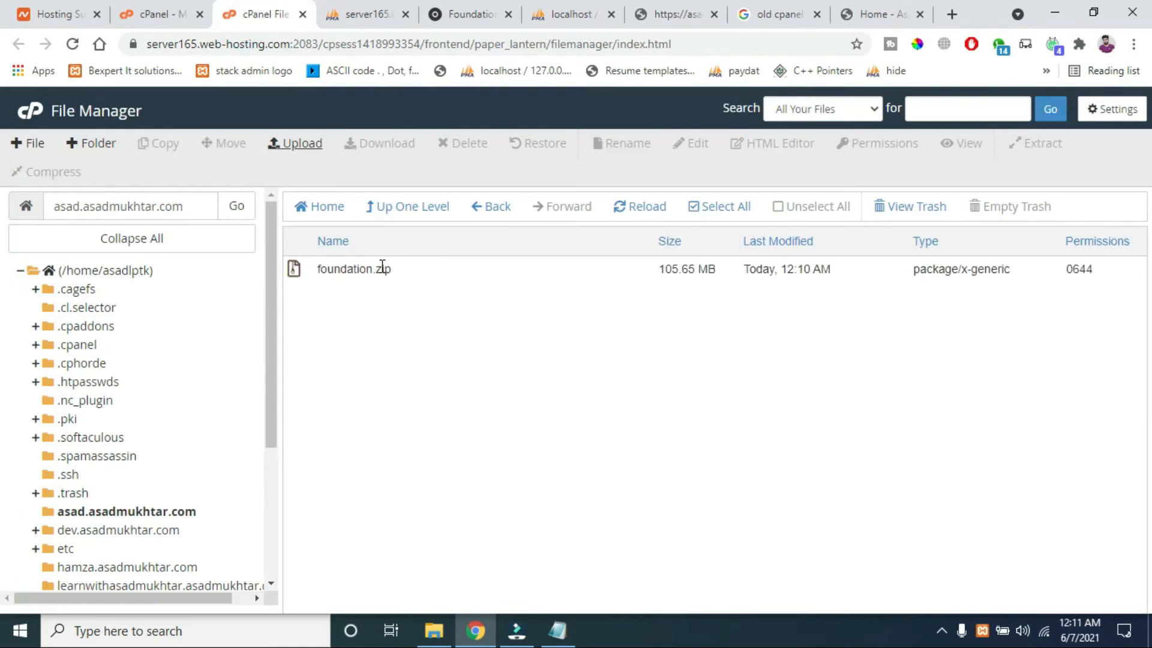
right_click(379, 273)
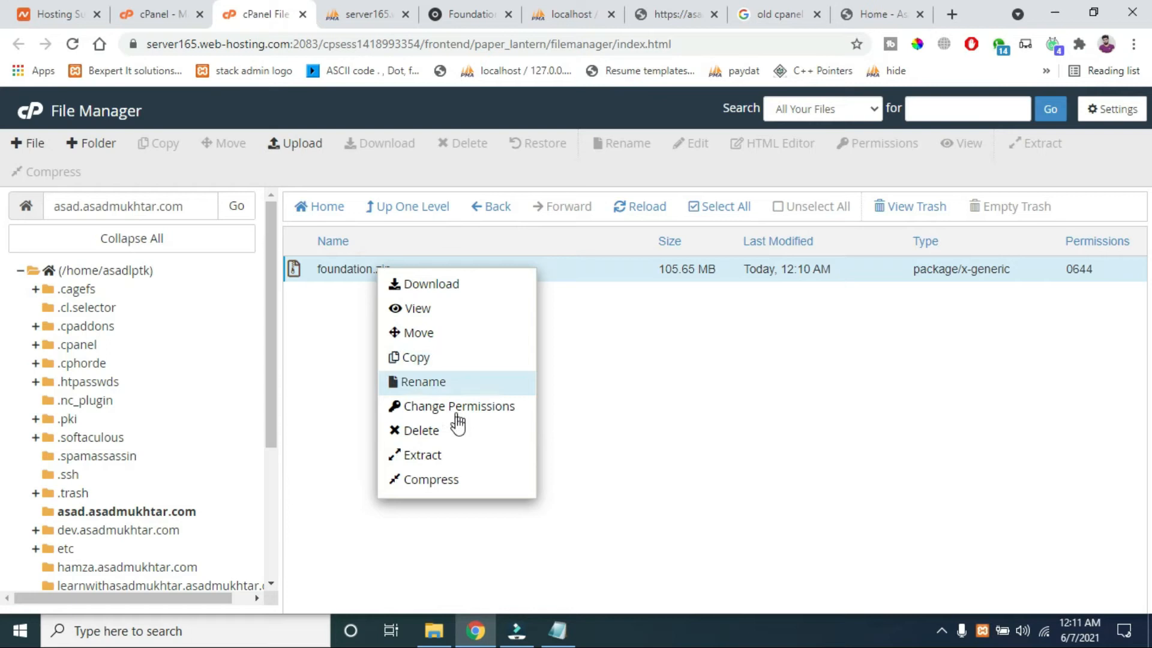
click(453, 455)
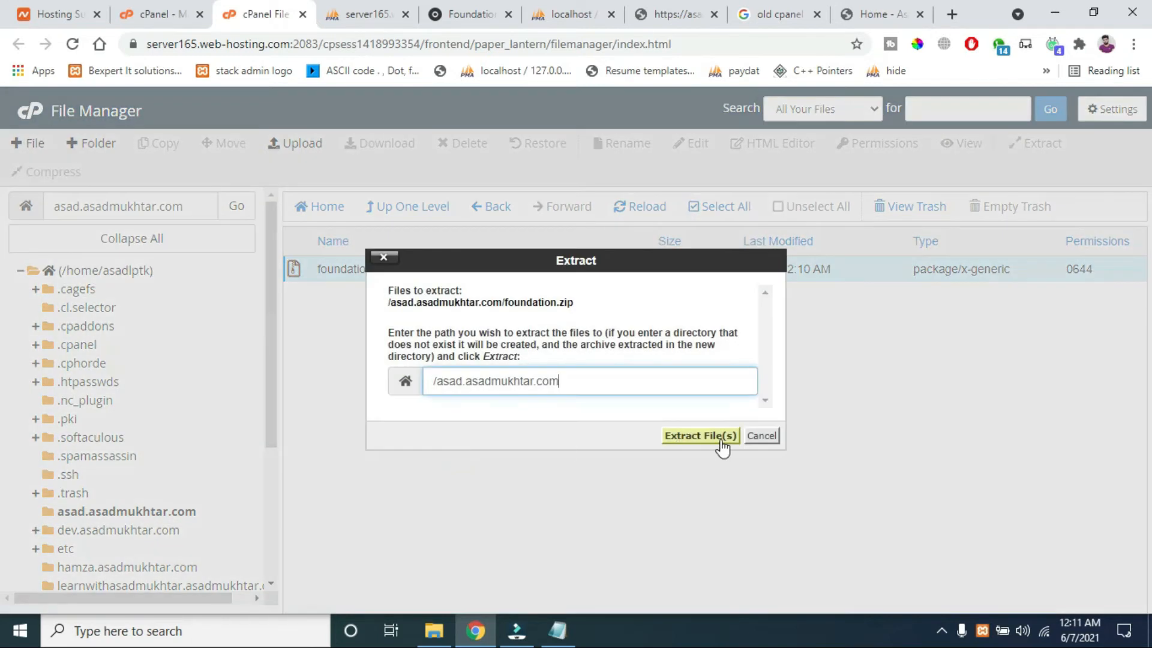
click(700, 435)
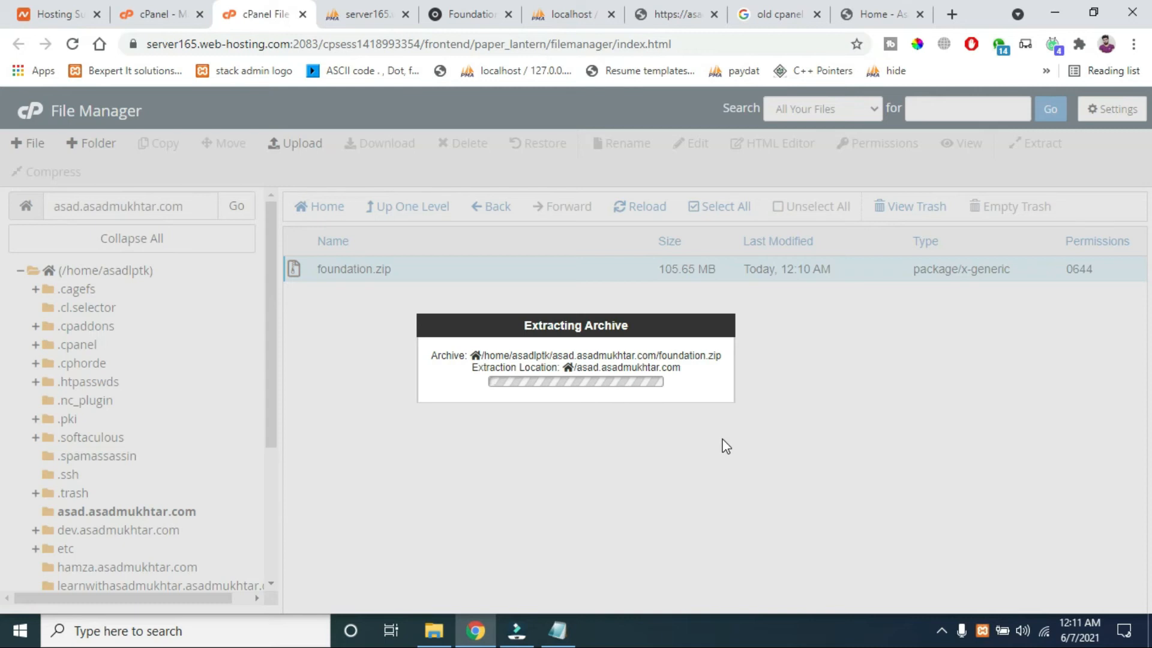
click(854, 528)
double_click(294, 270)
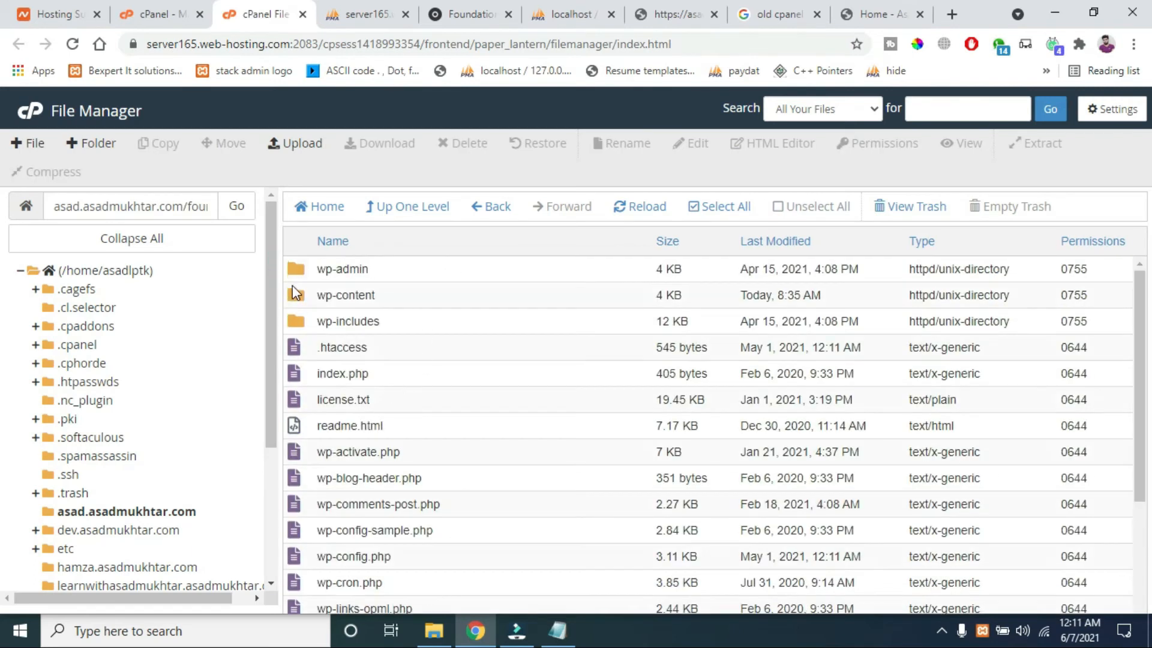
click(294, 270)
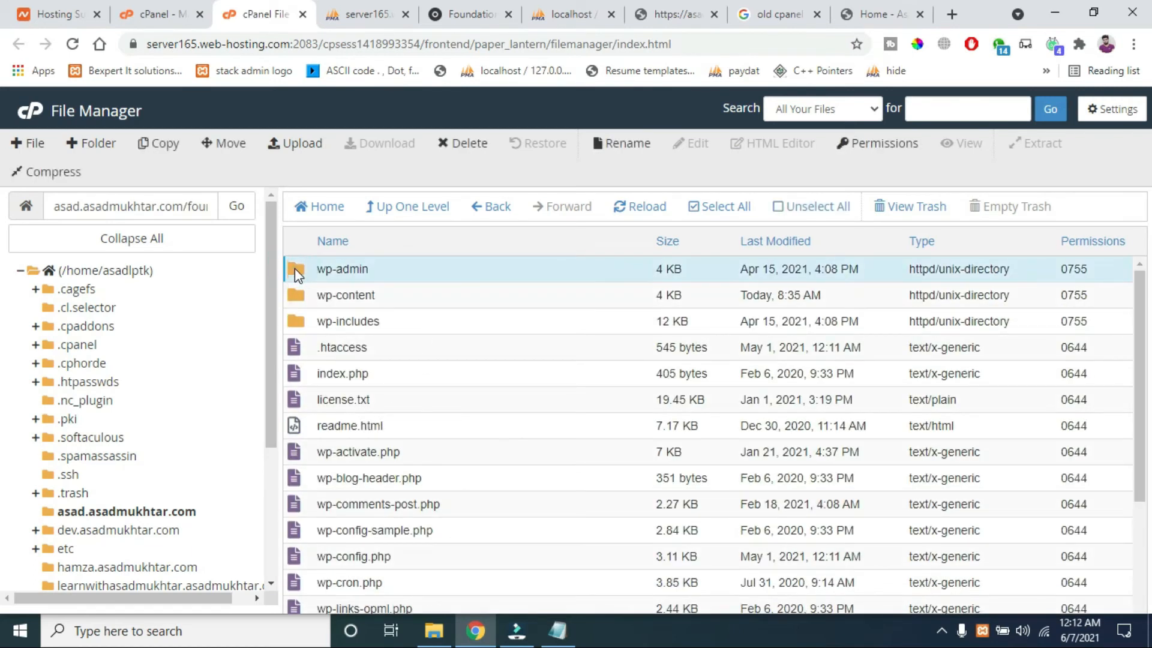
Move all WordPress files from foundation up into the asad.asadmukhtar.com root folder.
click(738, 207)
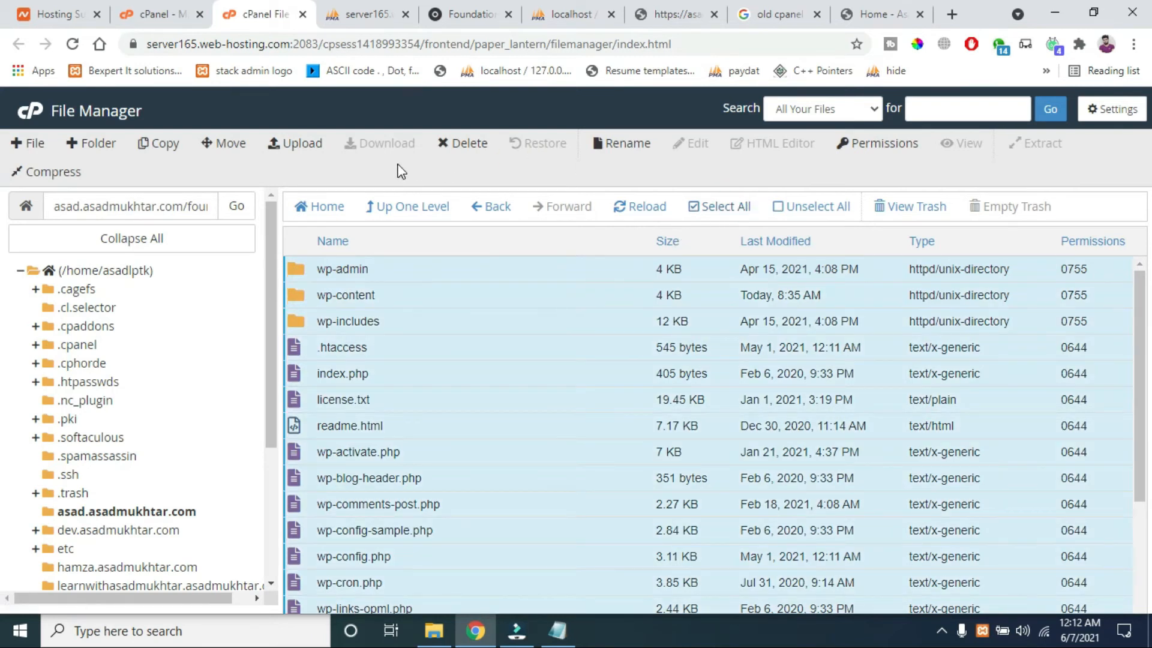
click(223, 143)
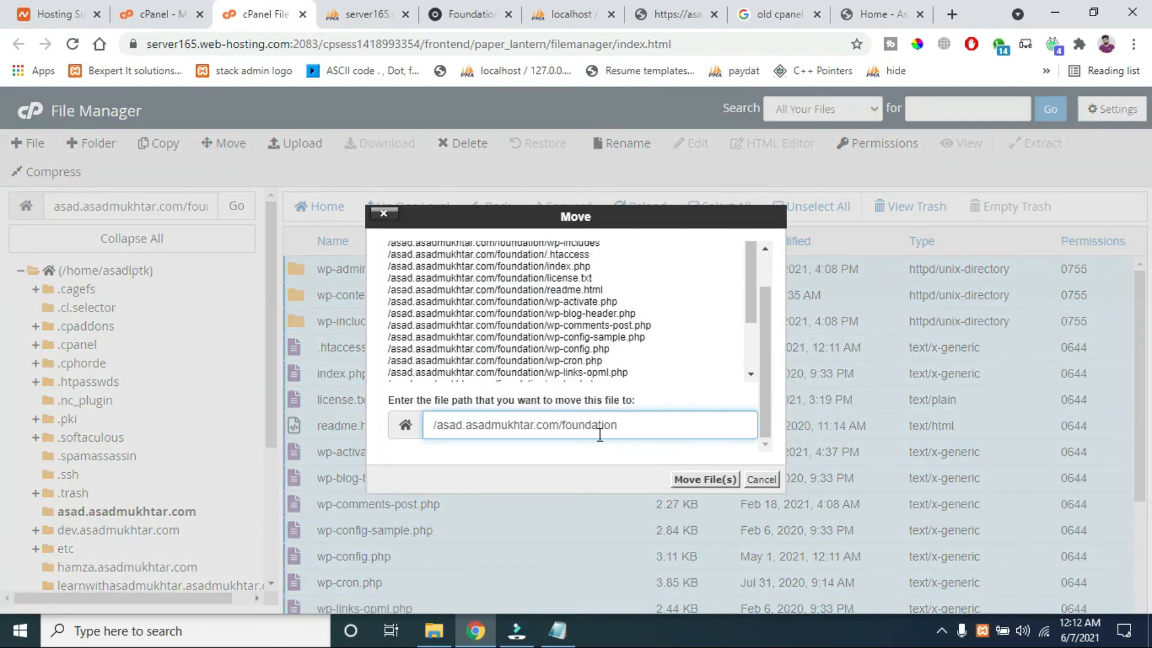
drag(643, 428, 555, 432)
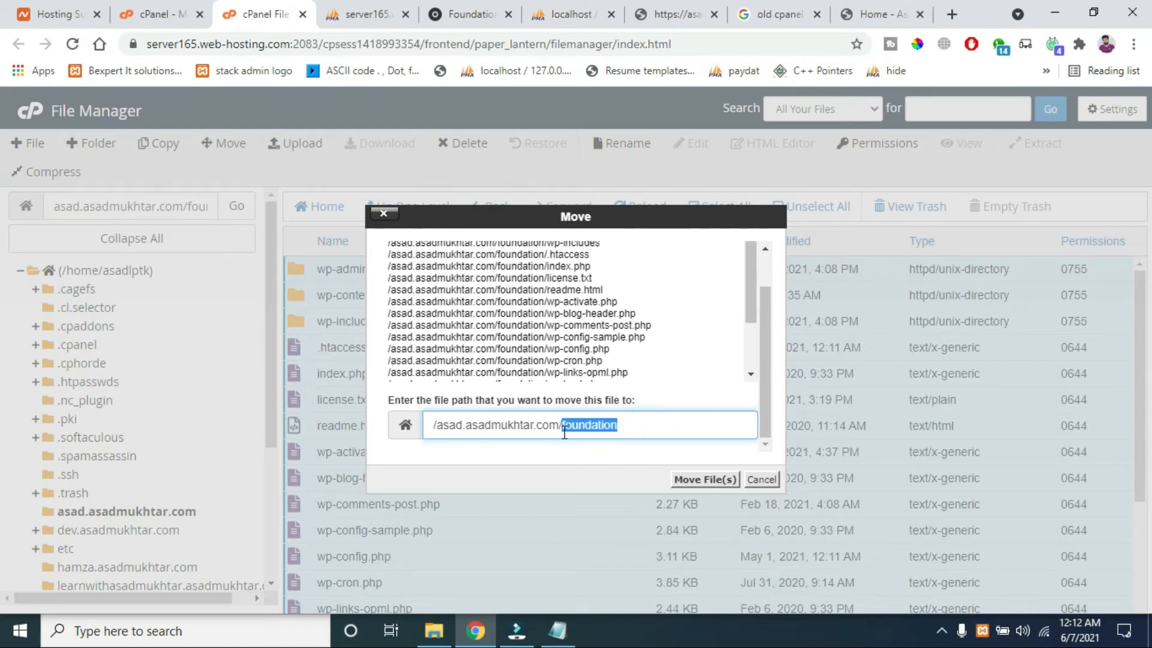
key(BackSpace)
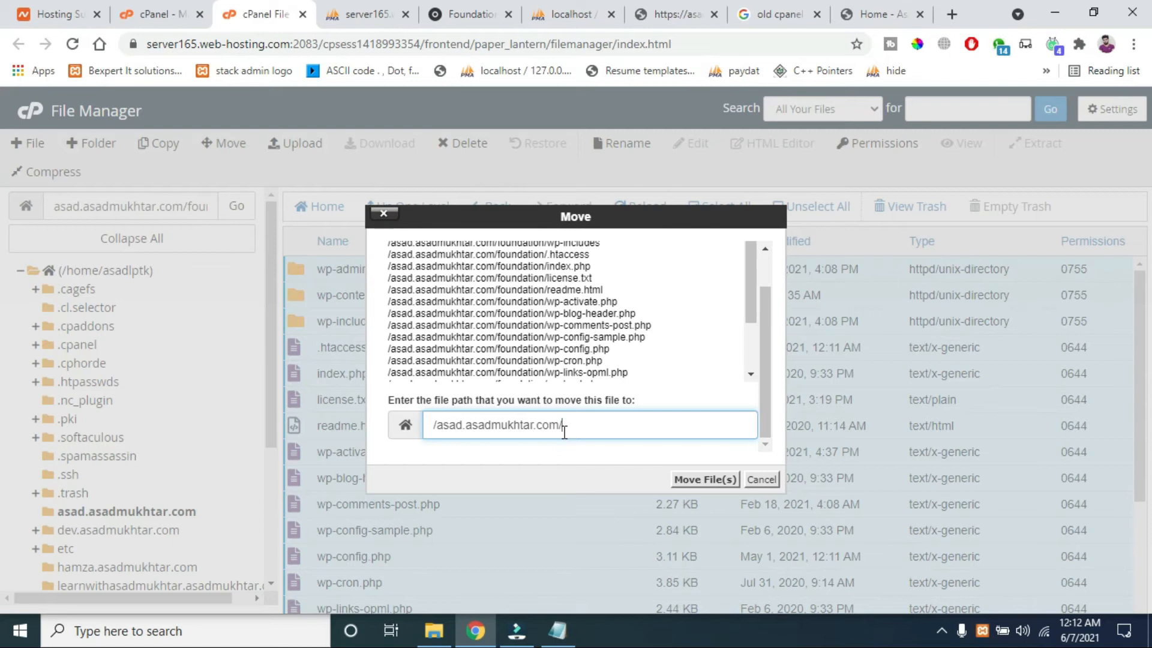
click(720, 483)
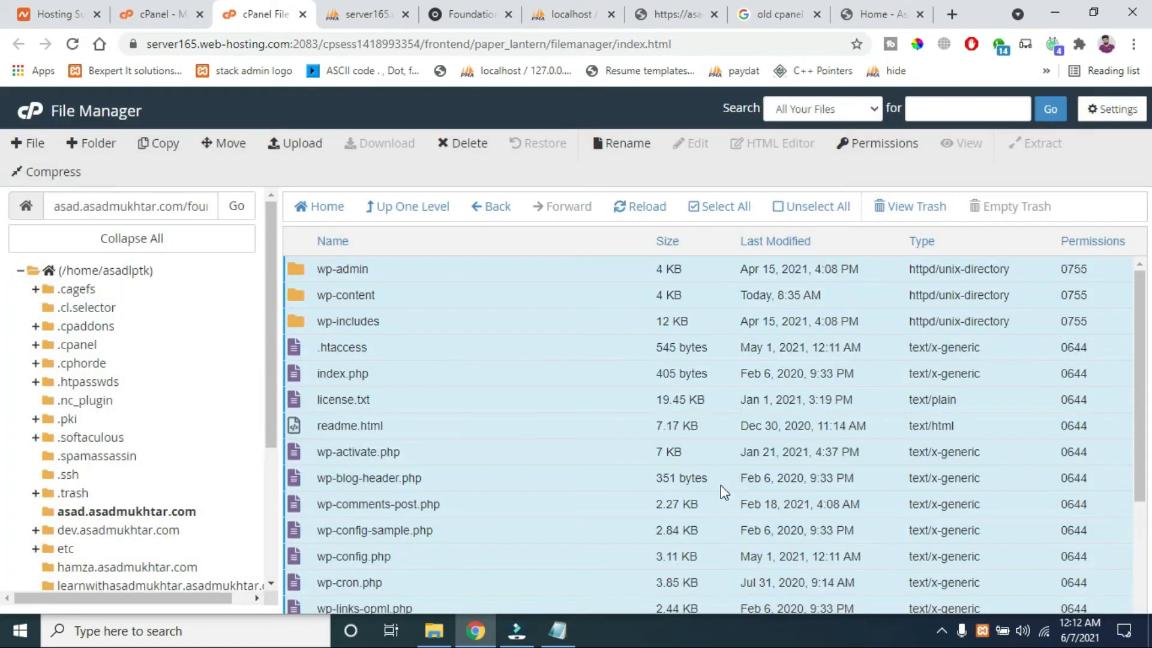
click(480, 212)
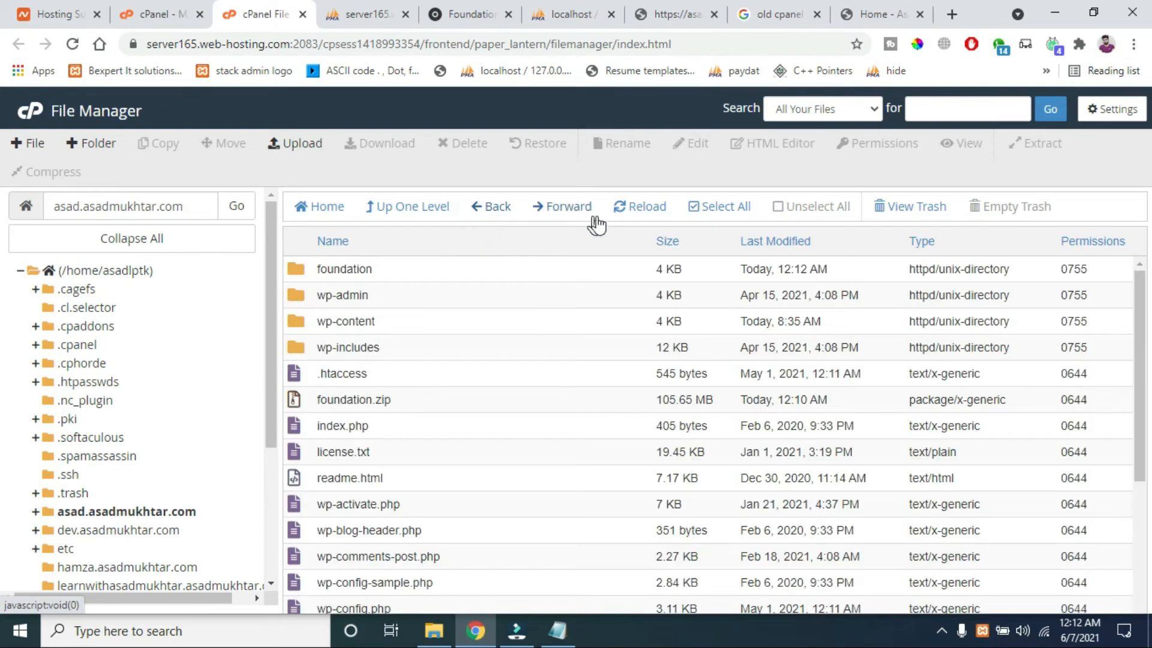
Refresh the root listing and confirm the foundation folder is now empty.
click(633, 214)
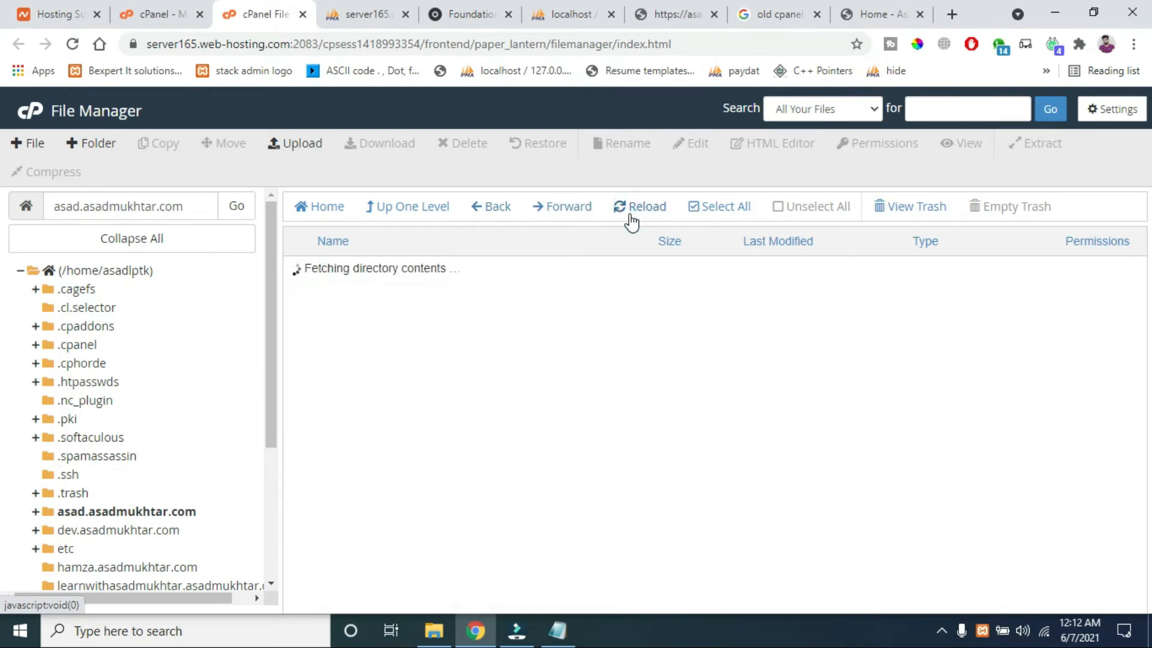
double_click(305, 274)
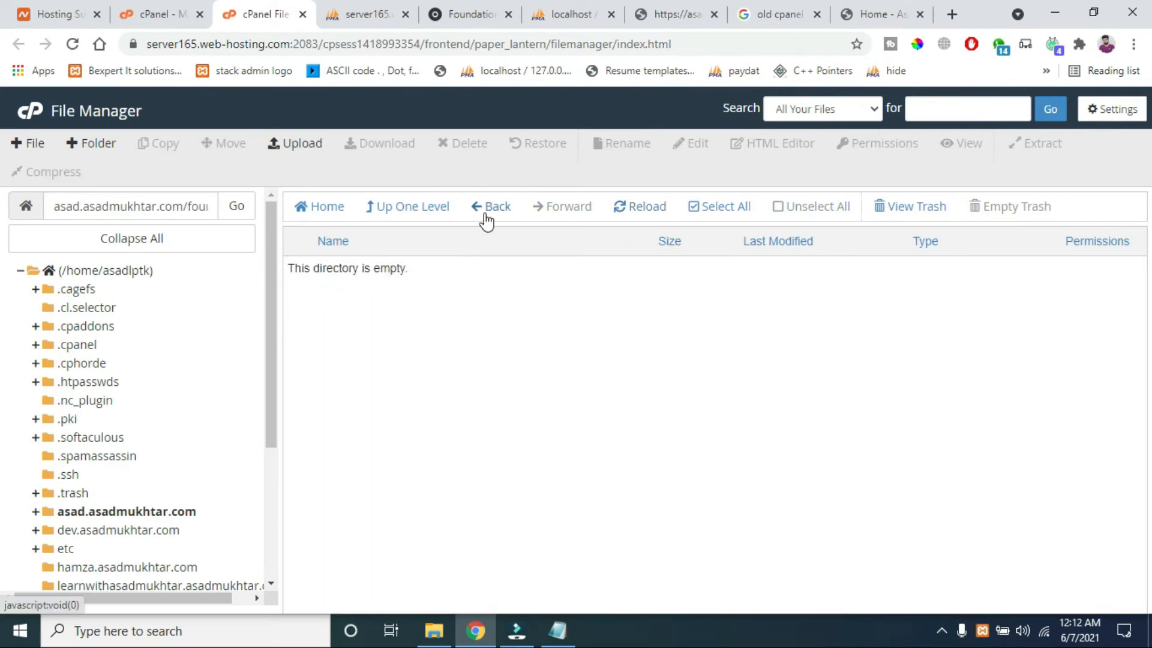
click(491, 207)
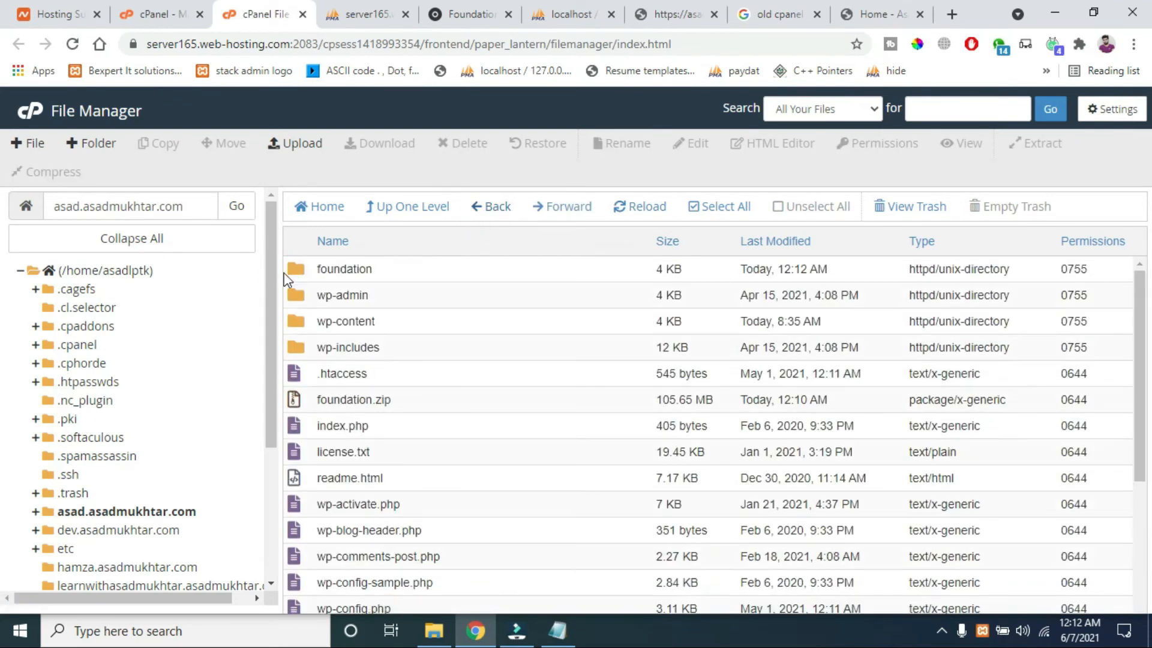
Delete the empty foundation folder to the trash and go to the live site.
click(304, 270)
click(470, 142)
click(716, 404)
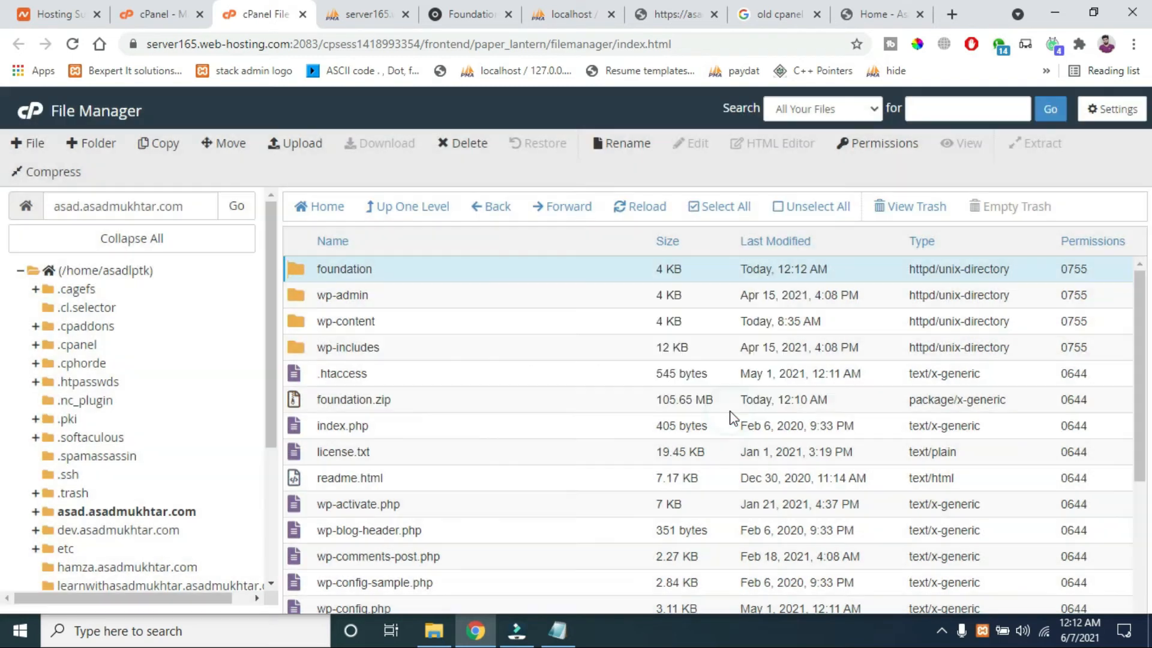
click(708, 6)
click(458, 373)
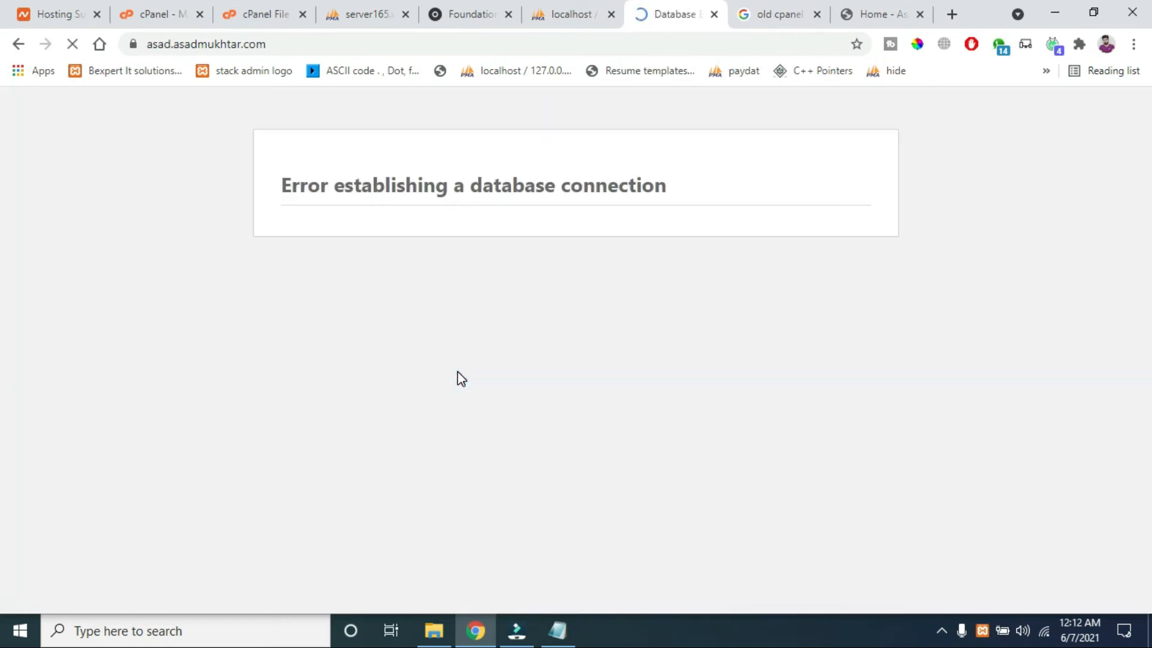
Note the live site's 'Error establishing a database connection' message, then return to File Manager.
drag(280, 187, 761, 196)
click(761, 195)
click(373, 8)
click(261, 14)
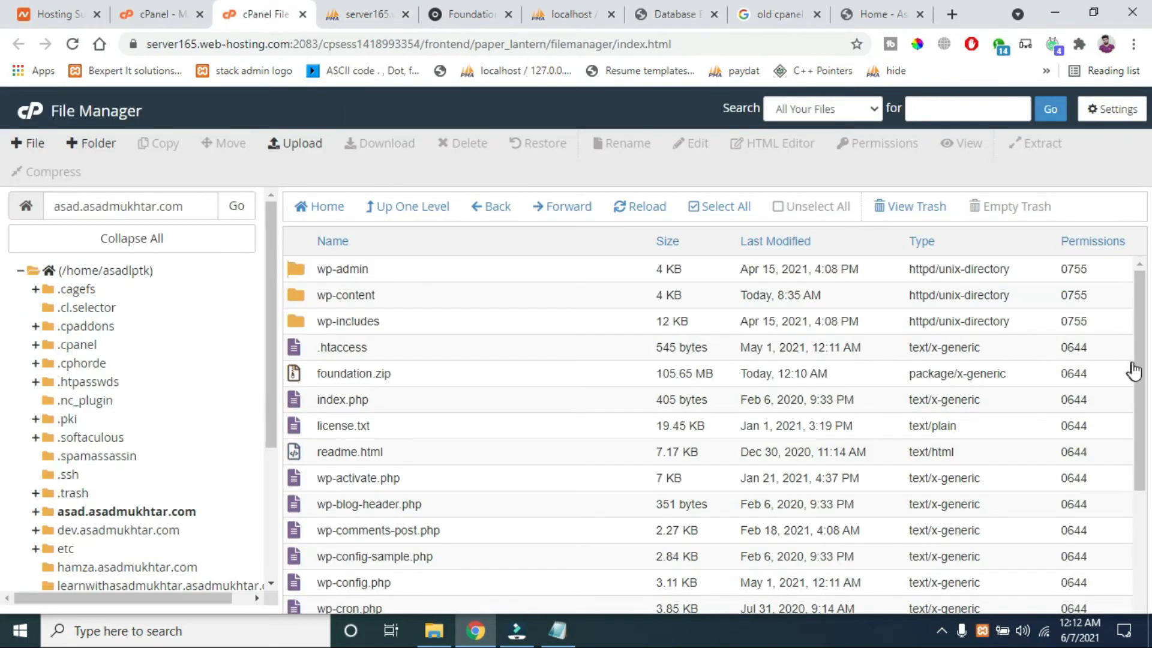
Open wp-config.php in the editor and review DB_NAME, DB_USER 'root' and DB_PASSWORD.
drag(1140, 369, 1141, 497)
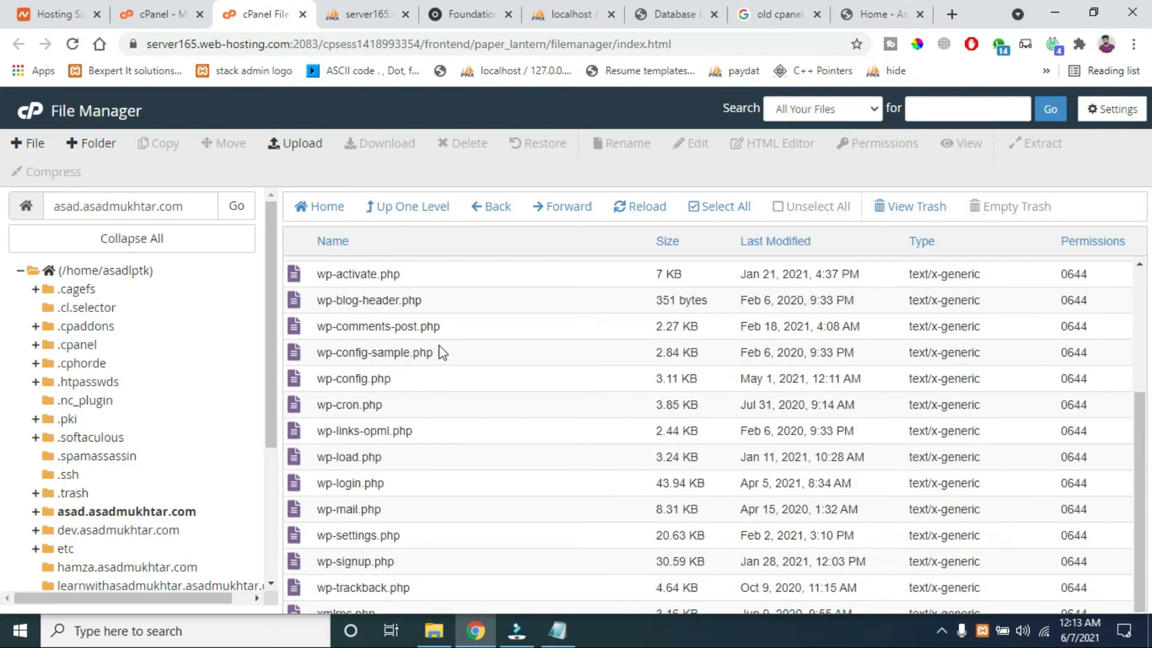
right_click(372, 378)
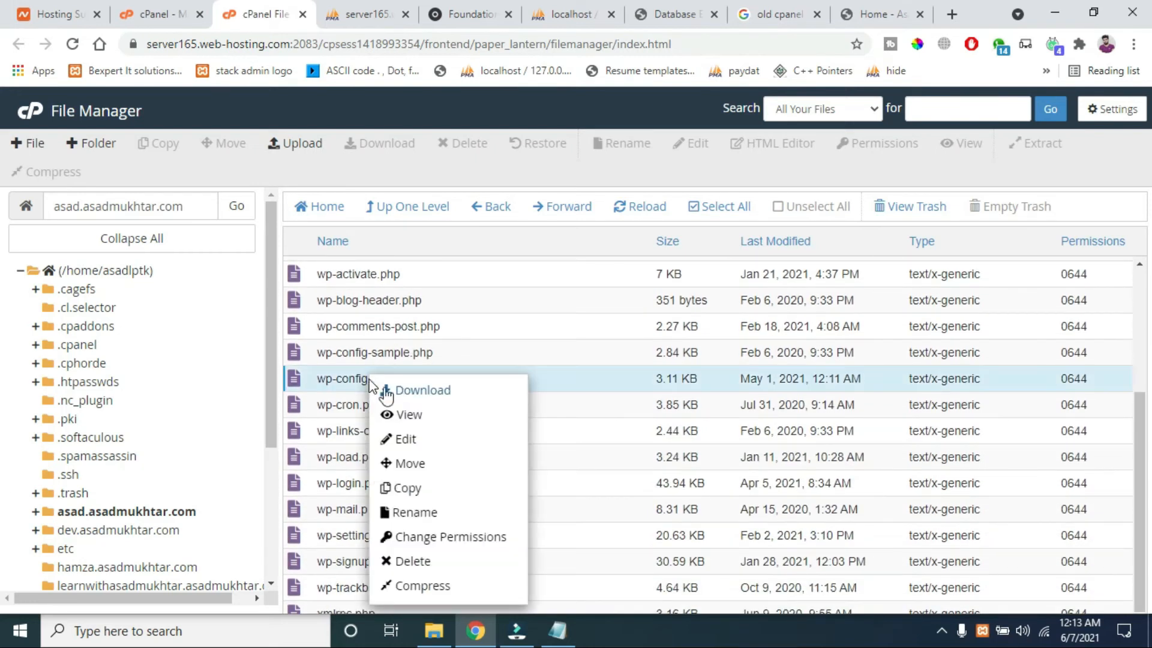
click(434, 444)
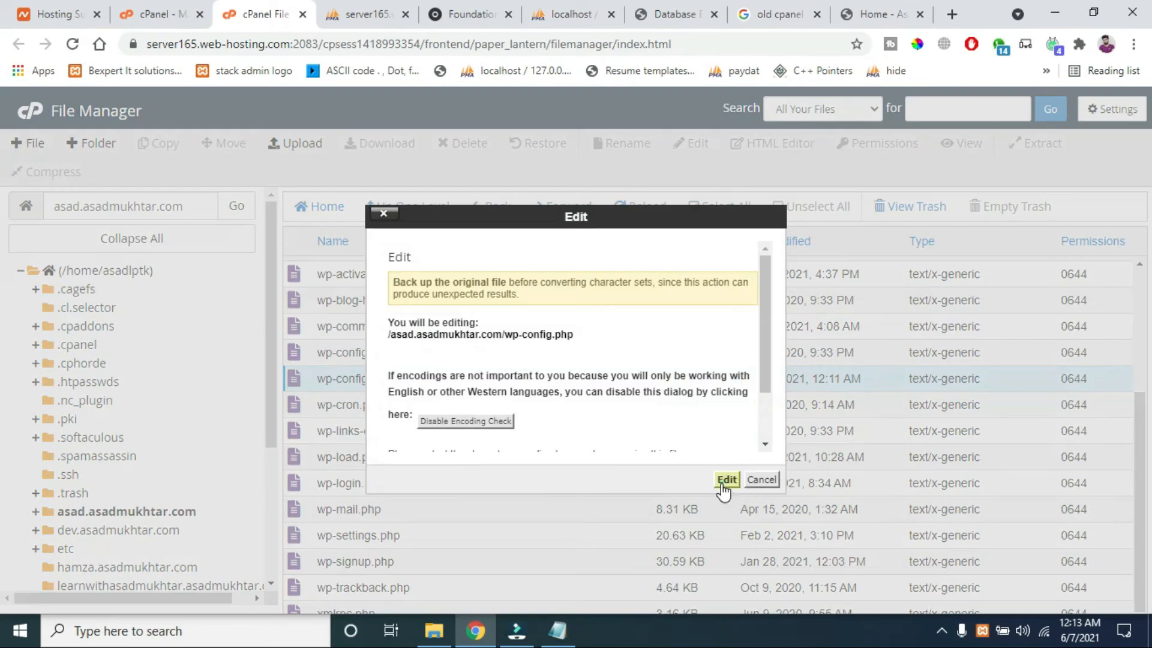
click(725, 481)
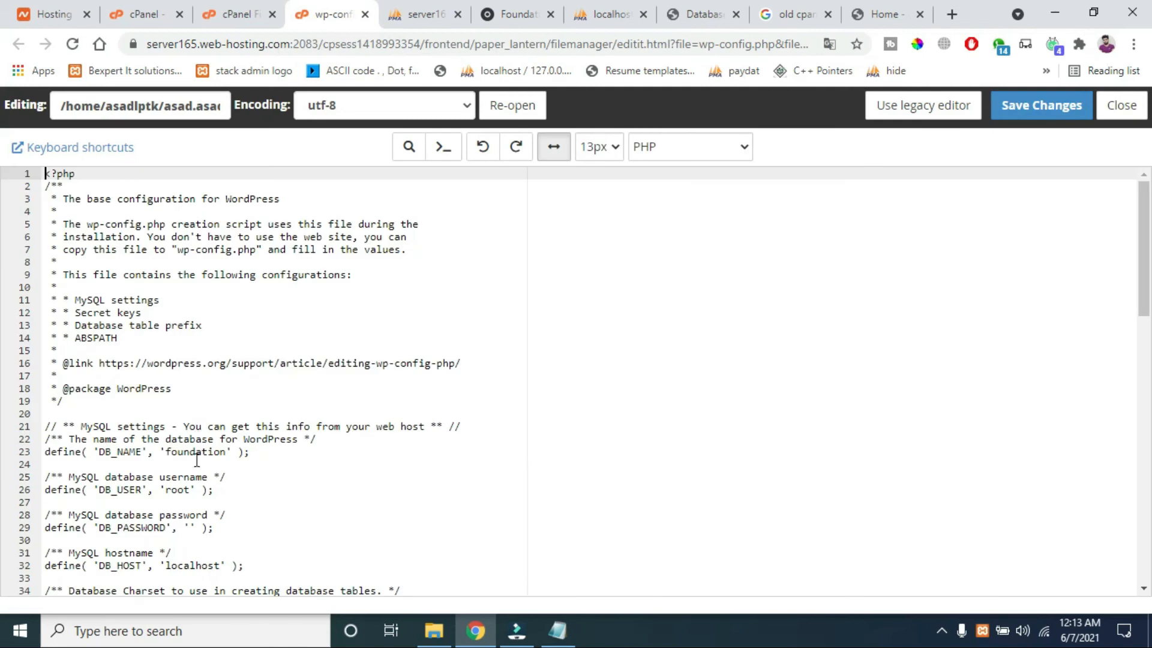
click(202, 503)
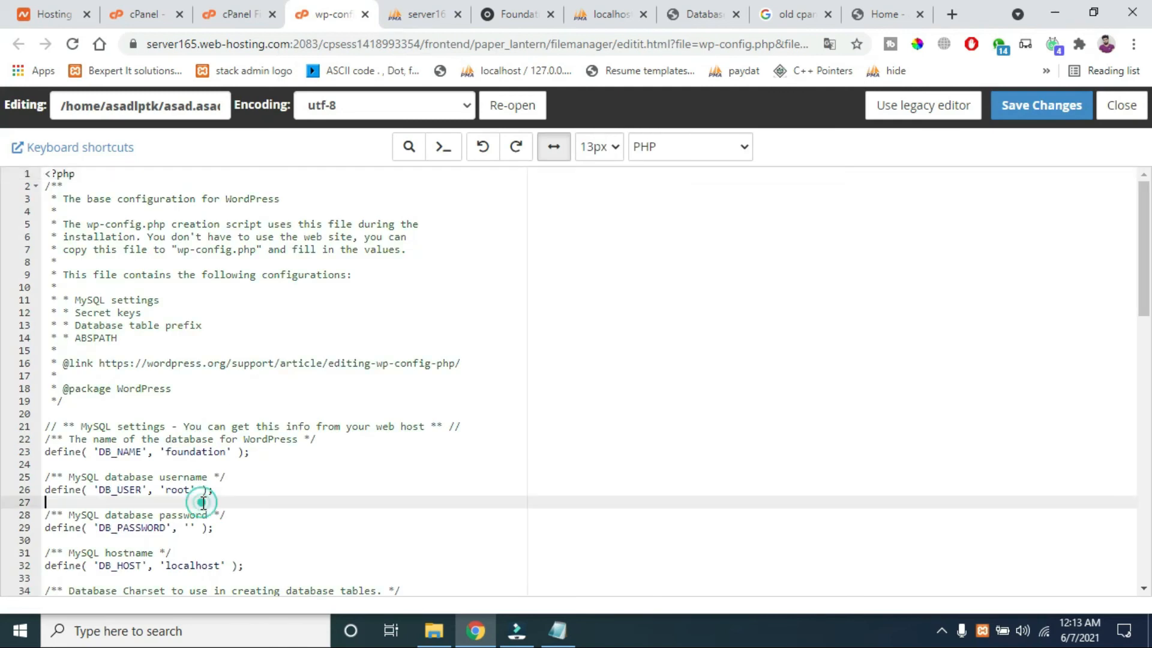
double_click(181, 489)
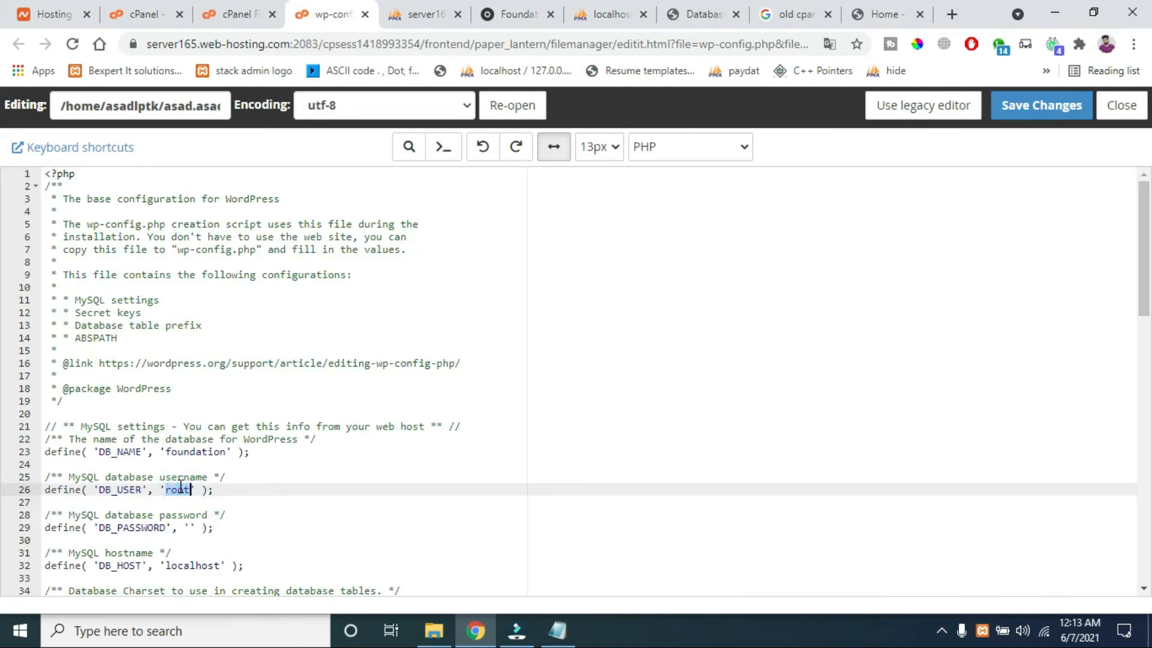
click(191, 535)
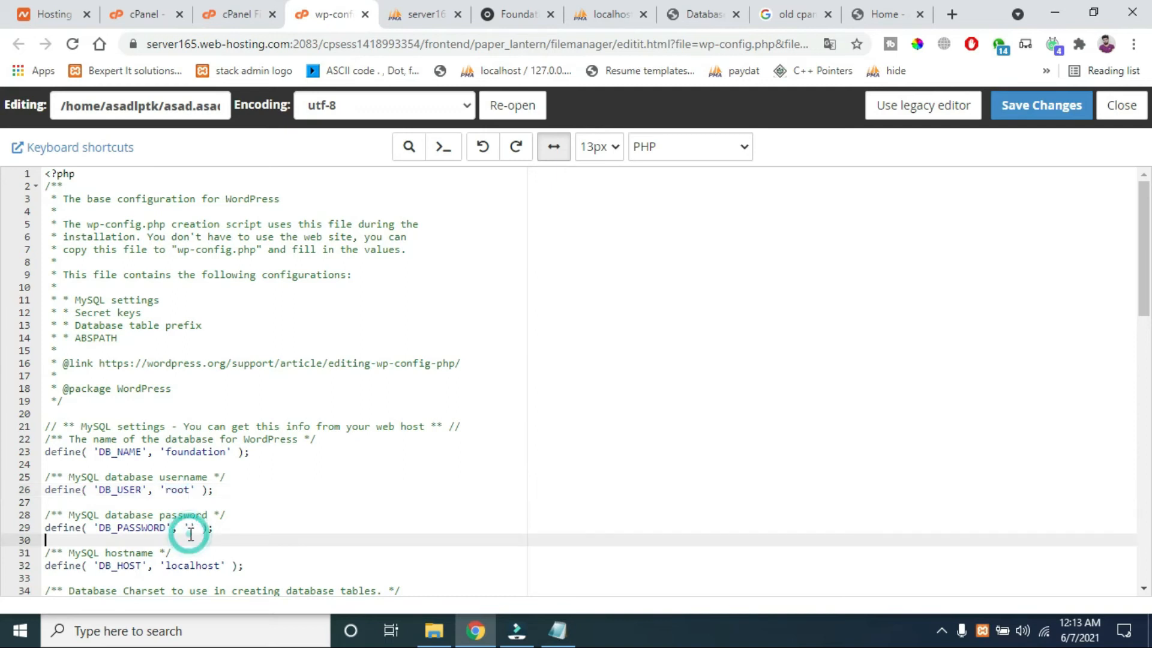
click(191, 464)
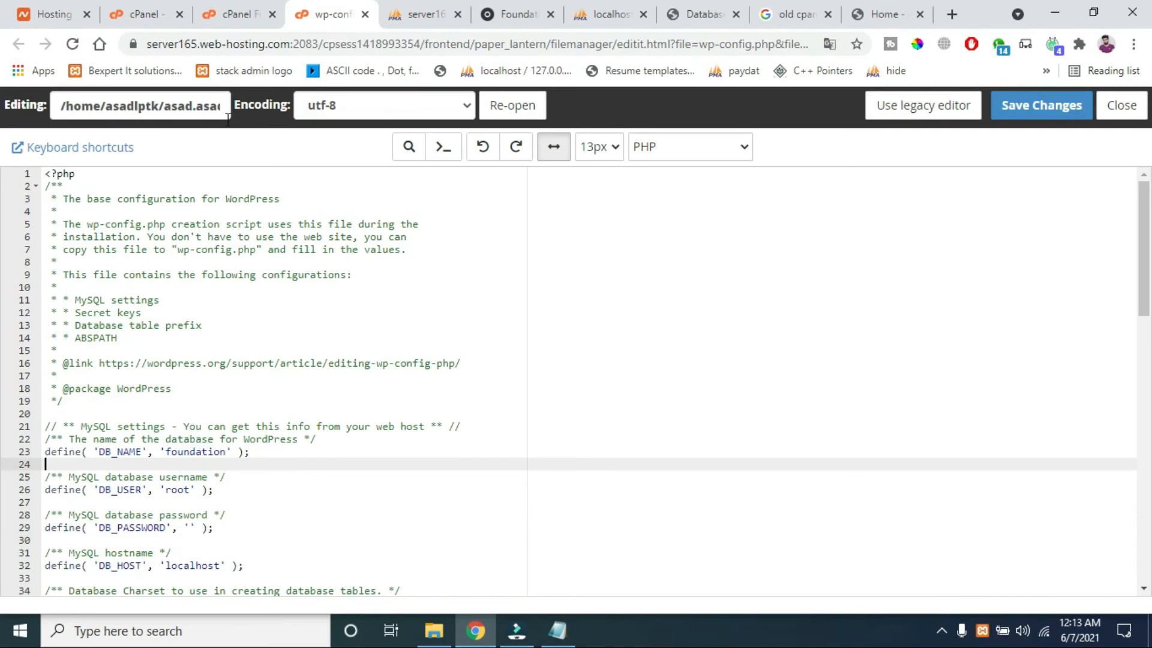
click(240, 13)
click(145, 8)
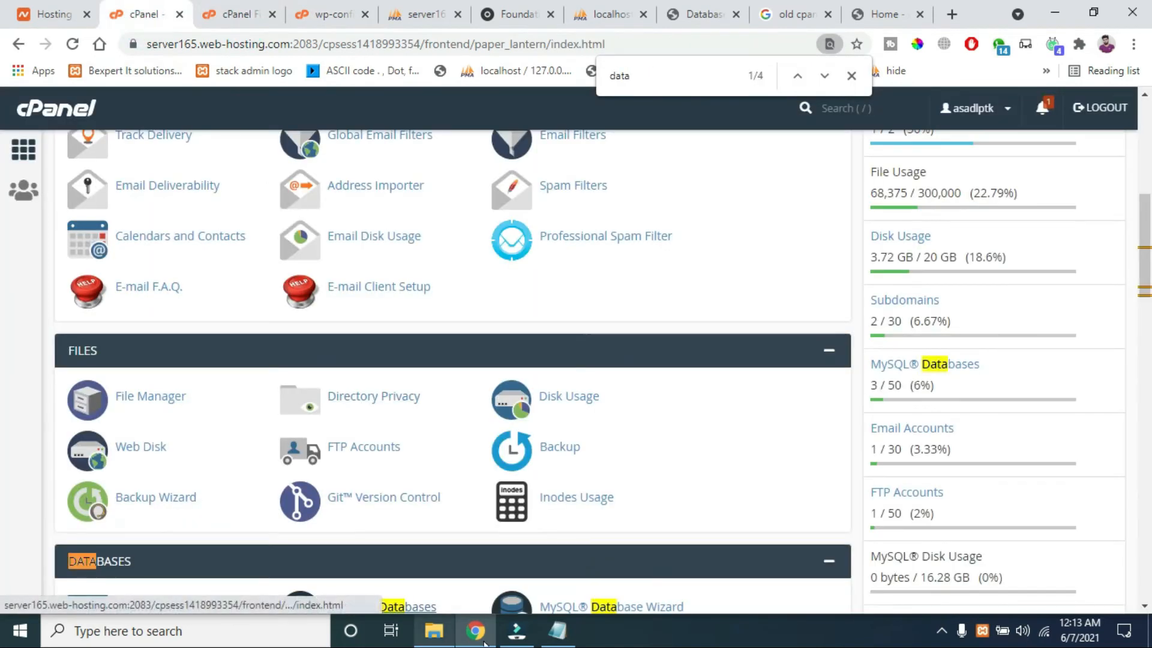
Open MySQL Databases in a new tab and copy the asadlptk_foundation database name.
right_click(383, 607)
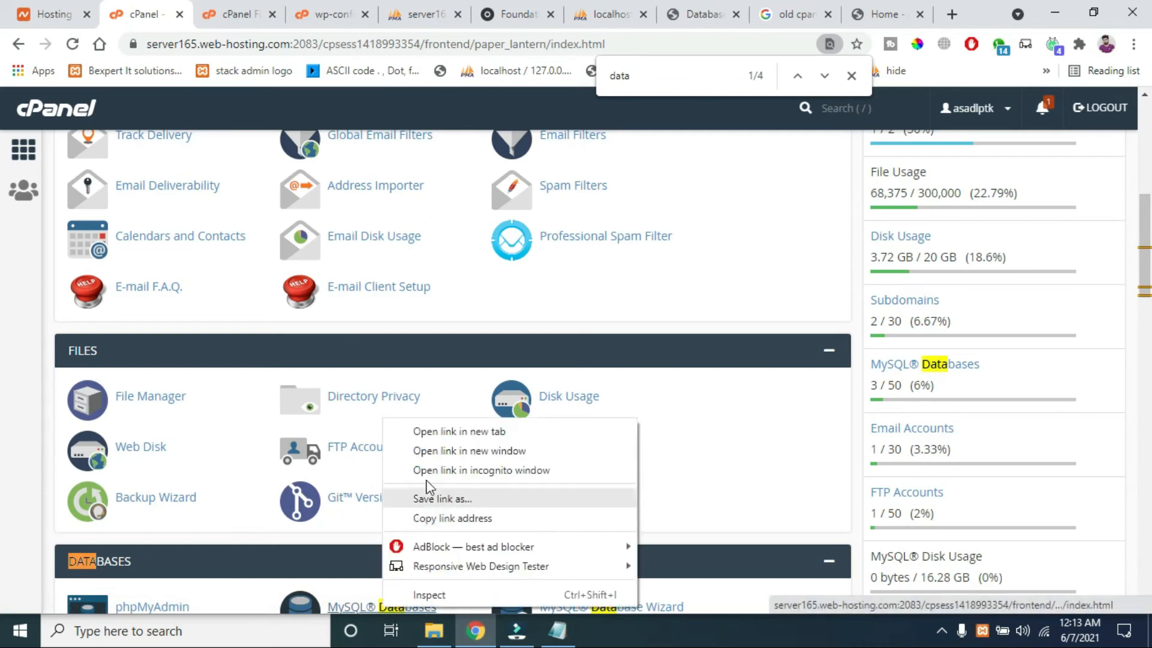
click(437, 431)
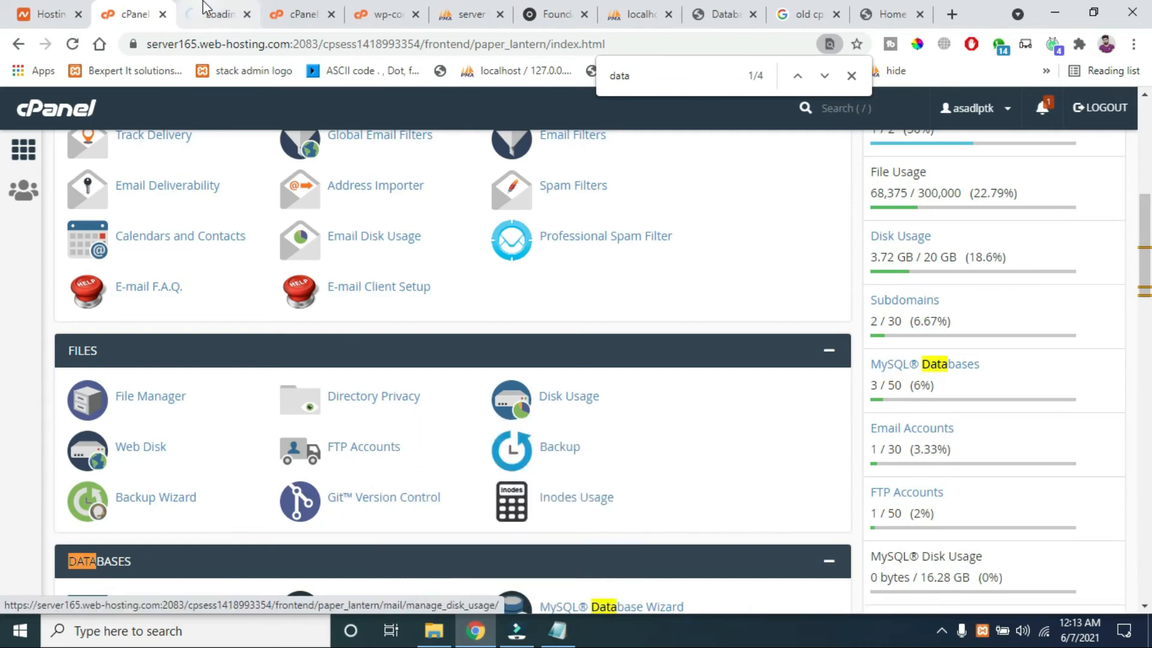
click(203, 7)
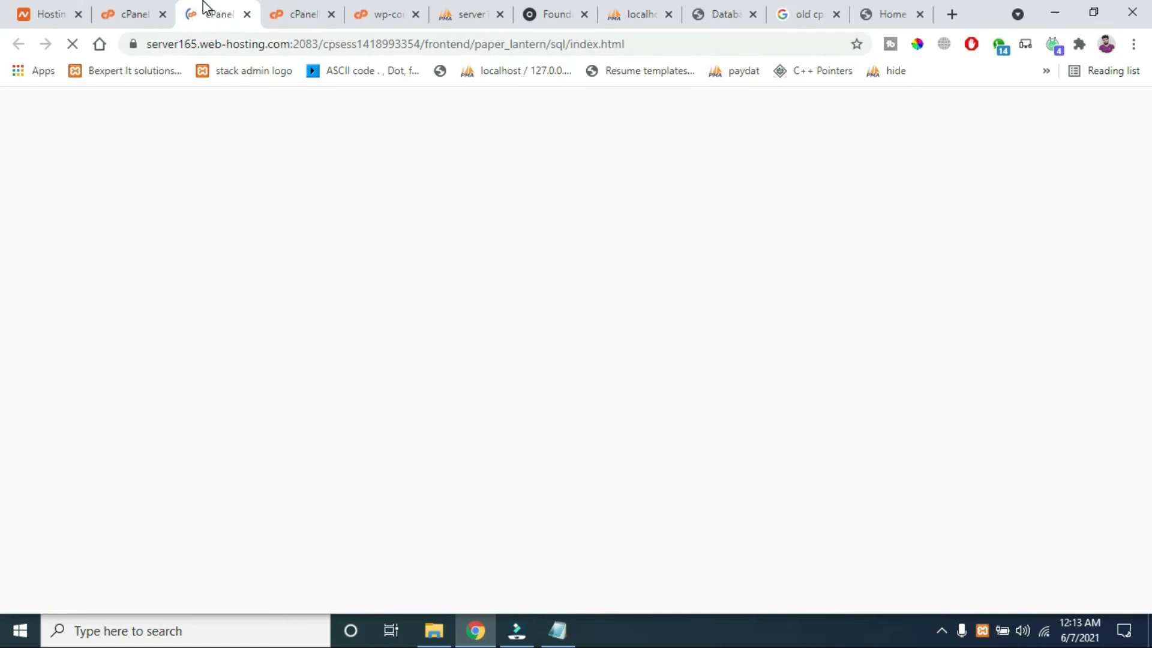
scroll(3, 258, down, 2)
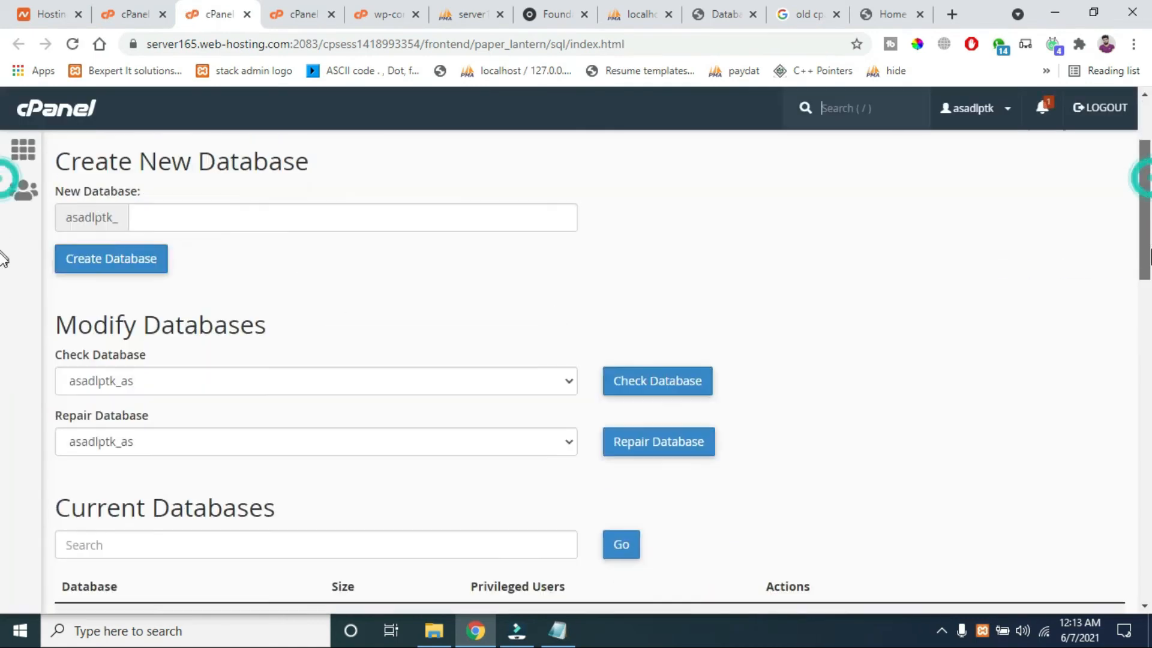
scroll(3, 258, down, 4)
drag(191, 443, 76, 440)
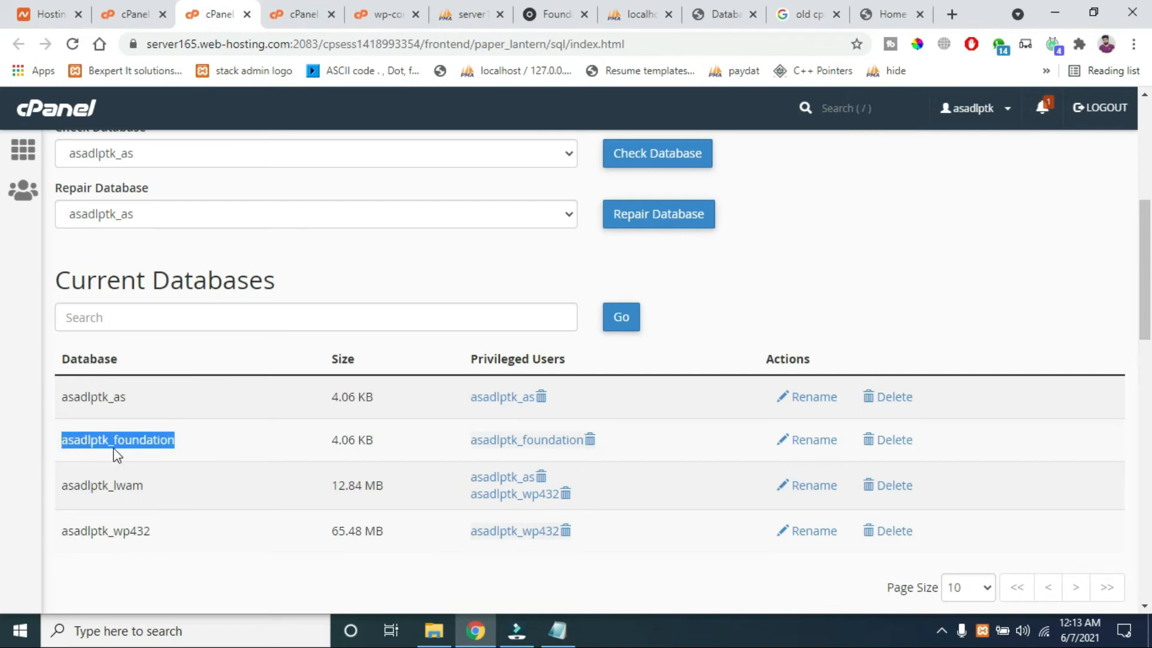
Replace 'foundation' with asadlptk_foundation as DB_NAME in wp-config.php.
click(423, 15)
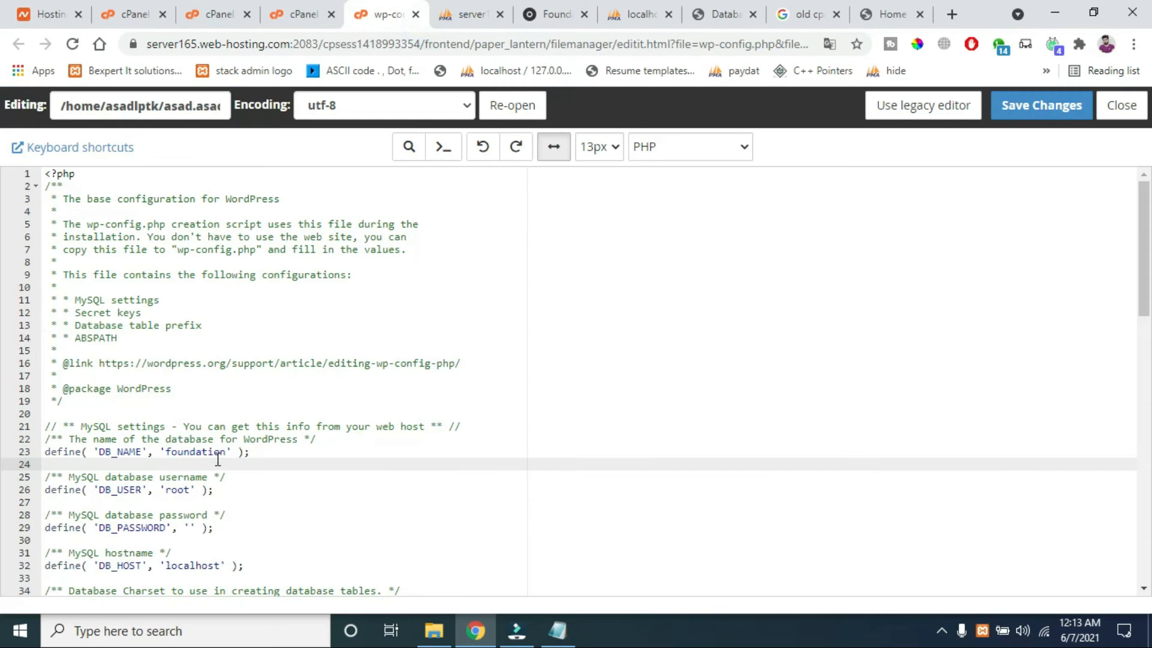
double_click(192, 451)
text(asadlptk_foundation)
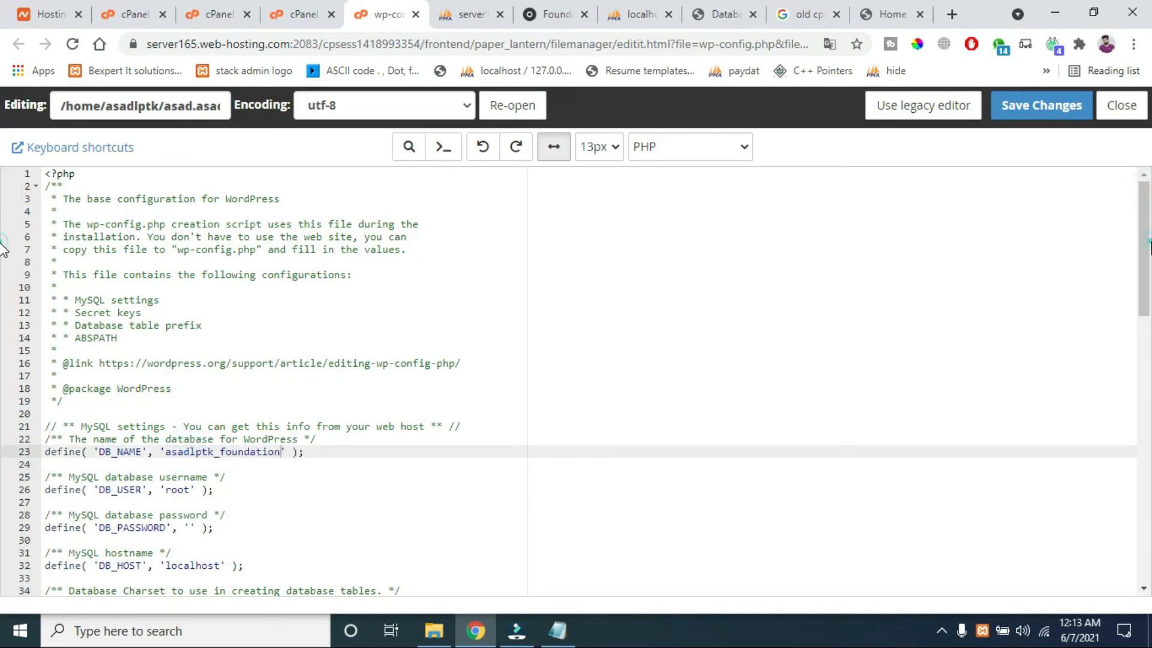
click(1147, 300)
drag(1149, 300, 1150, 360)
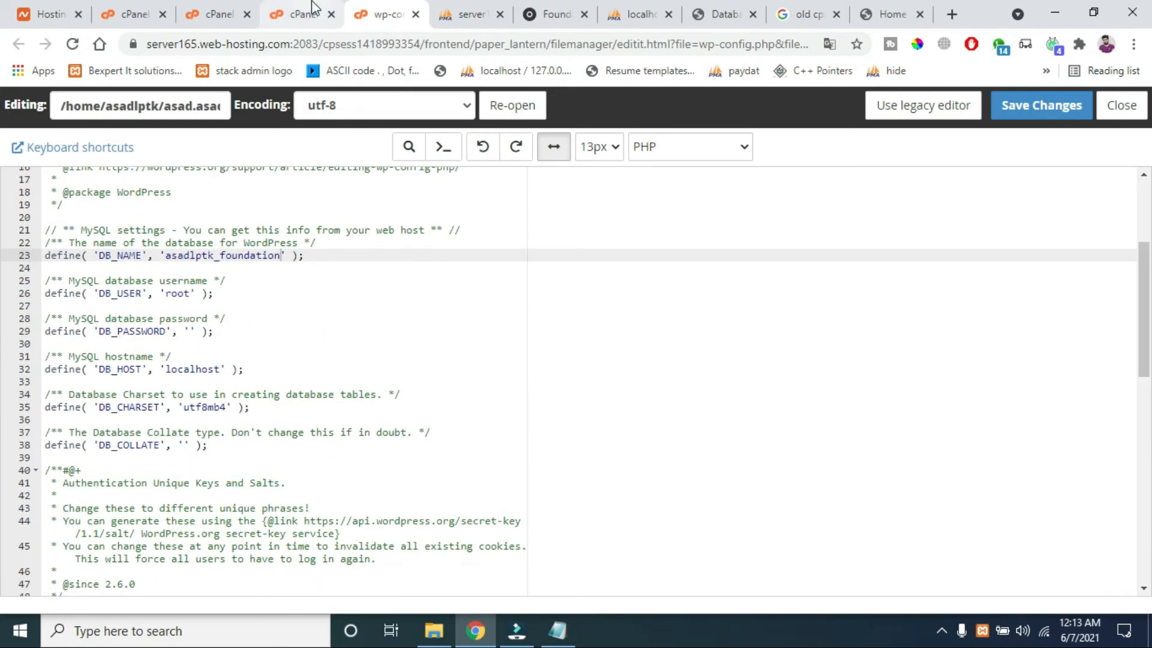
click(219, 13)
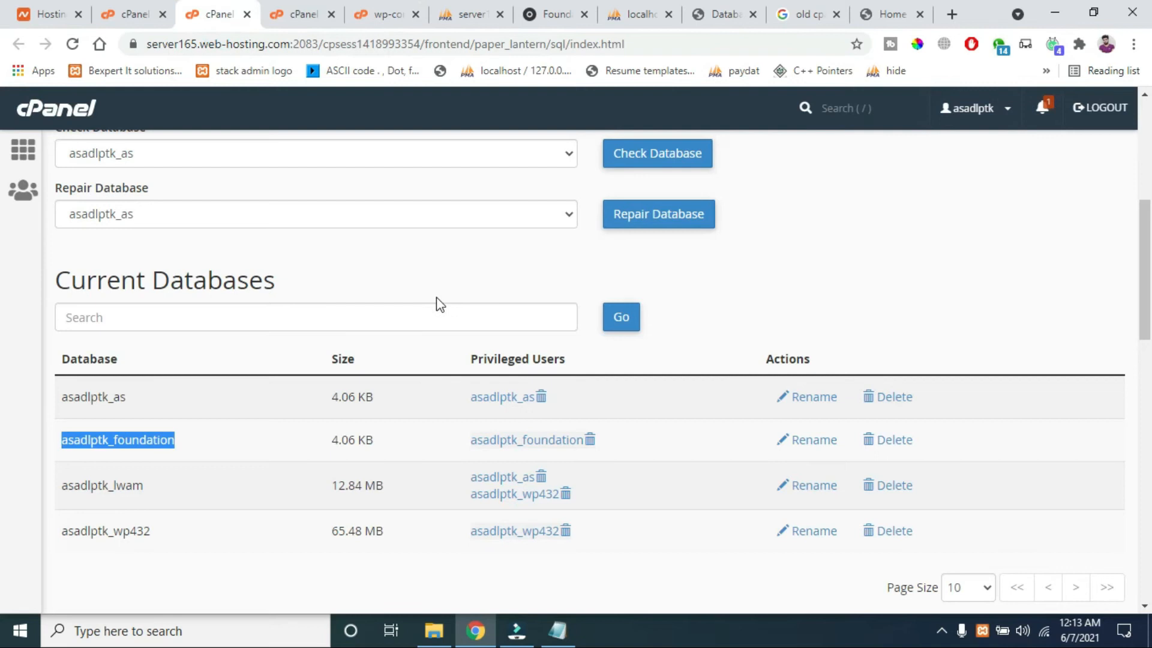
scroll(3, 363, down, 15)
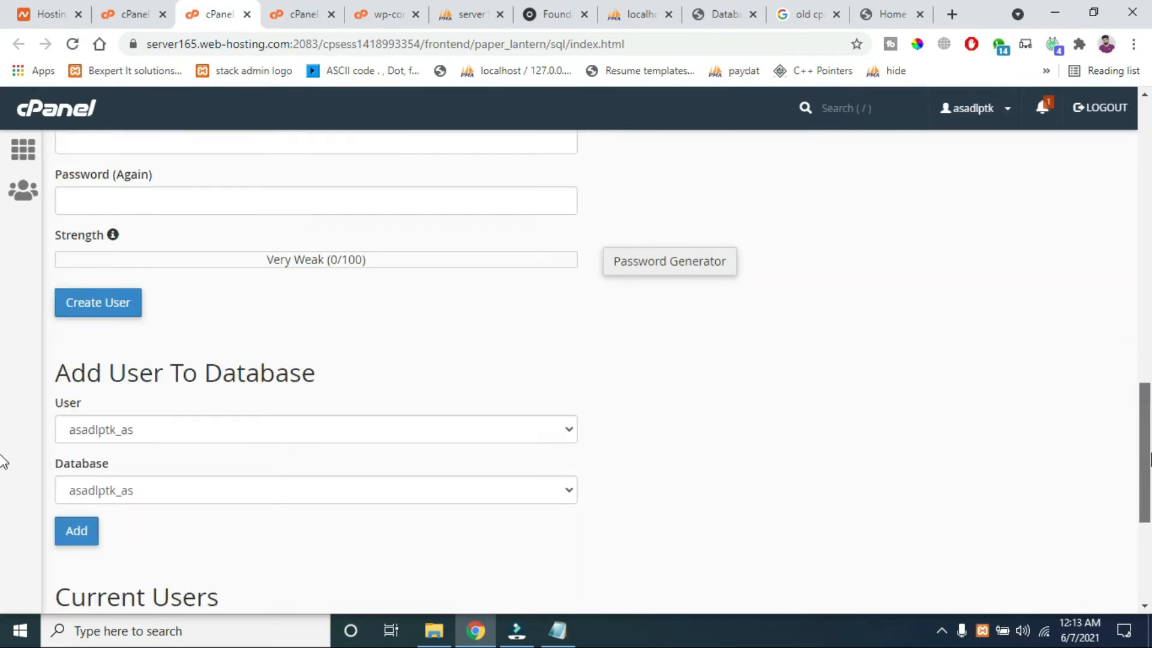
mouse_move(185, 438)
mouse_down()
mouse_move(48, 436)
mouse_move(168, 429)
mouse_up()
key(ctrl+c)
click(65, 430)
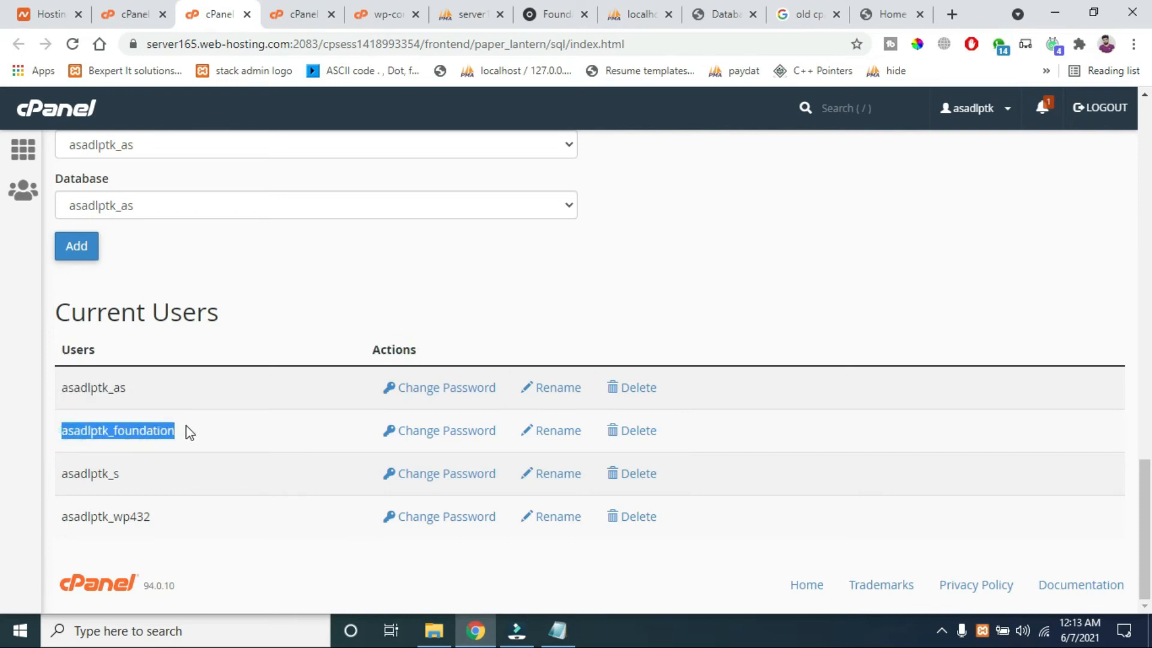
click(303, 14)
click(414, 14)
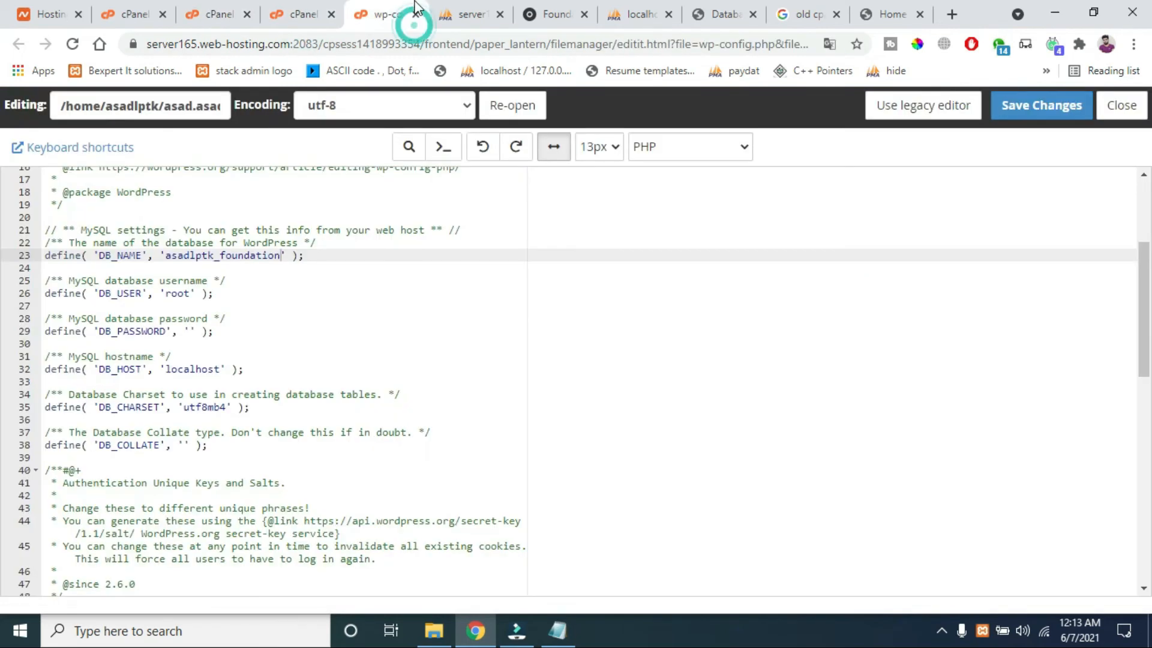
click(189, 331)
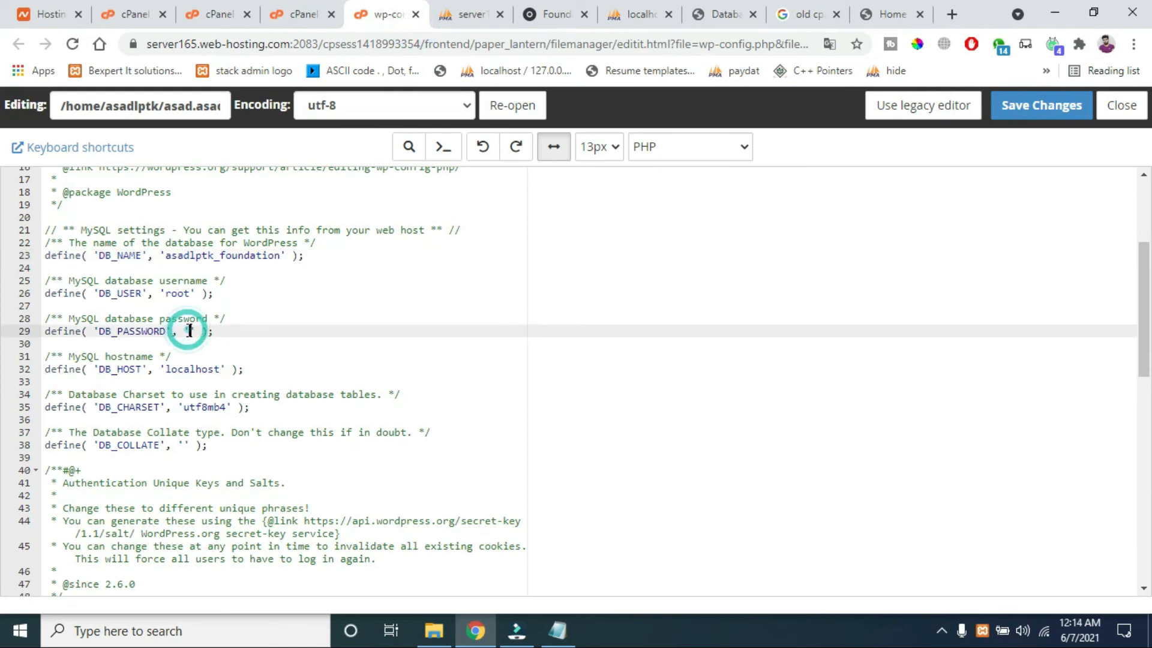
double_click(179, 293)
key(ctrl+v)
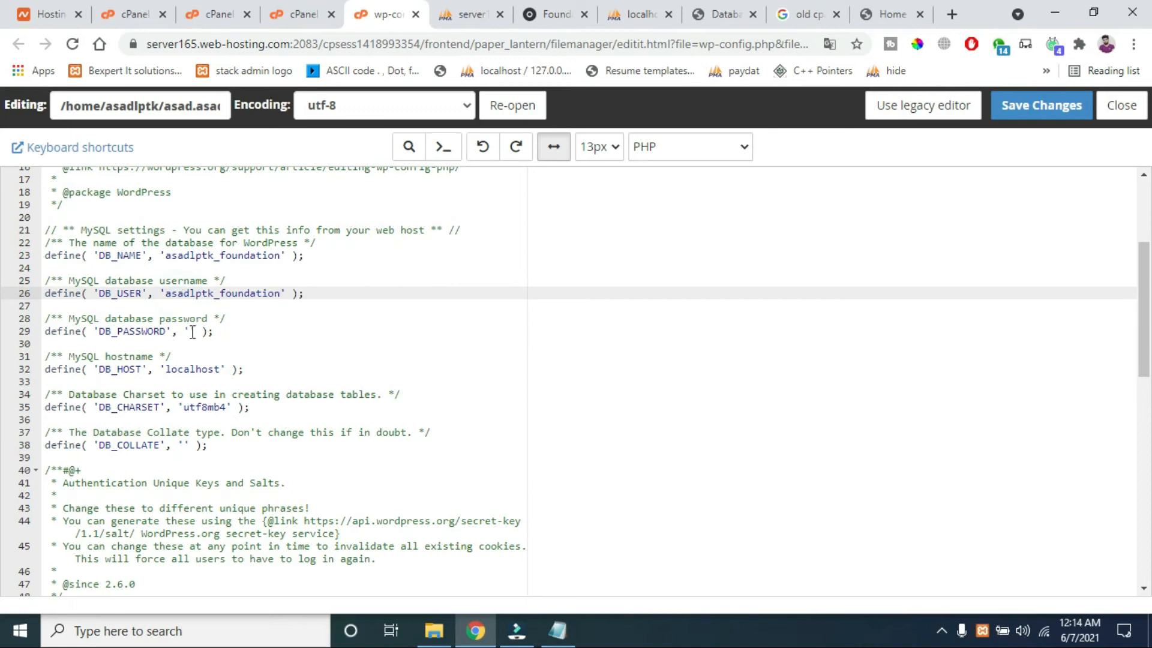
Enter the database password in DB_PASSWORD, save wp-config.php, and reload the live site.
click(192, 331)
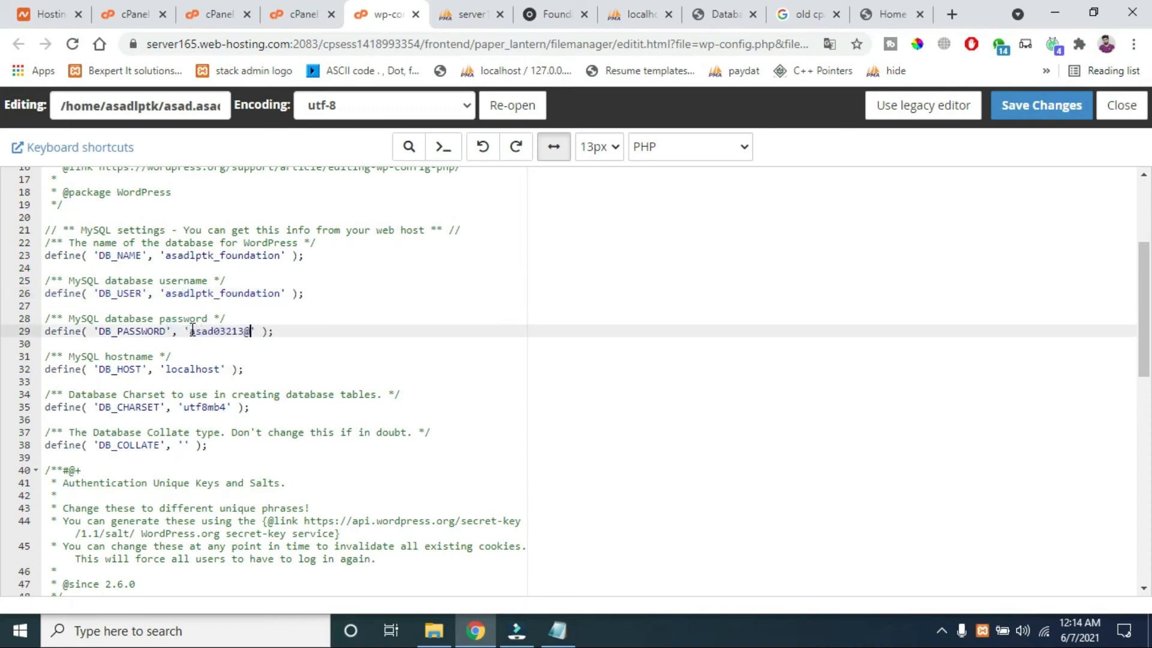
click(1027, 102)
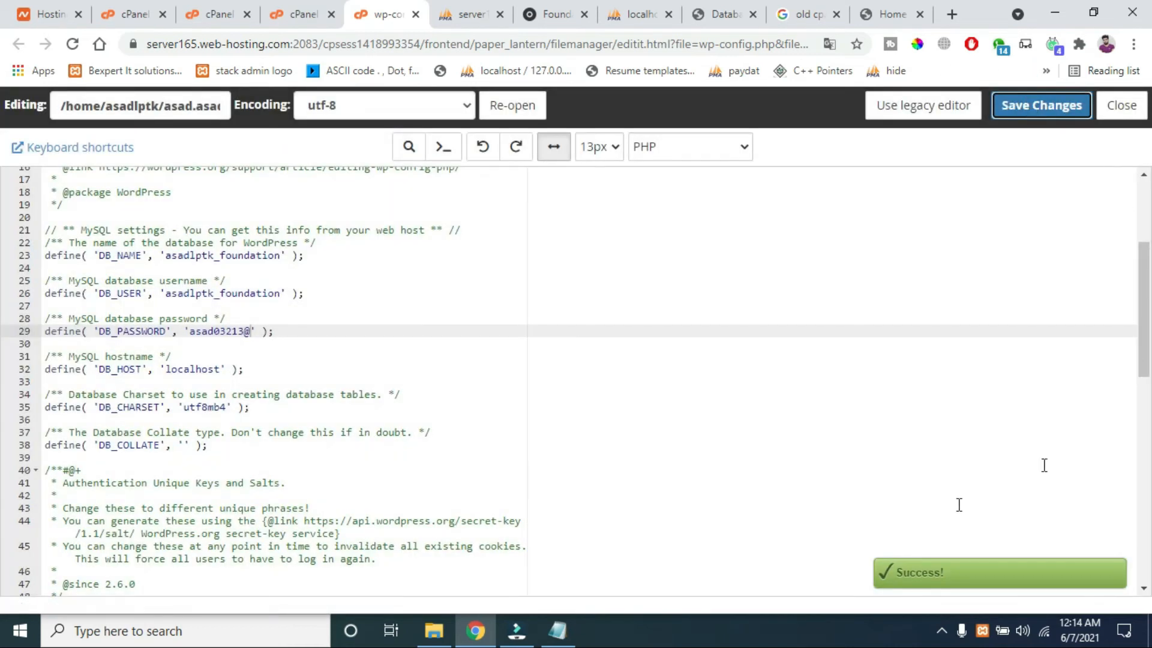
click(560, 7)
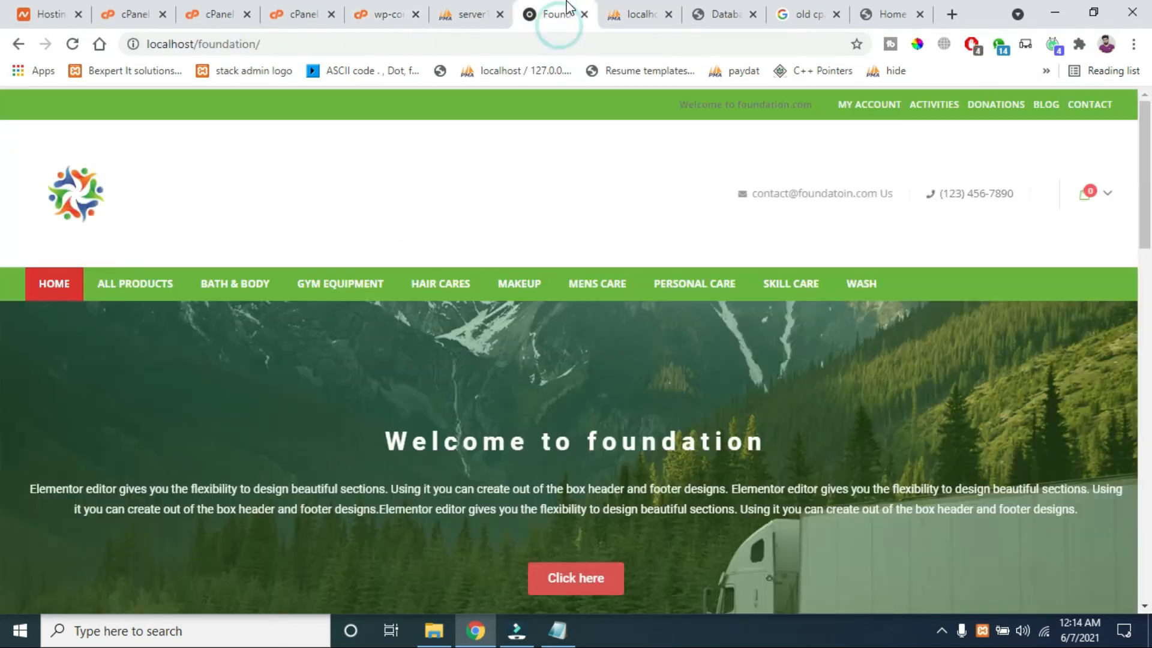
click(753, 8)
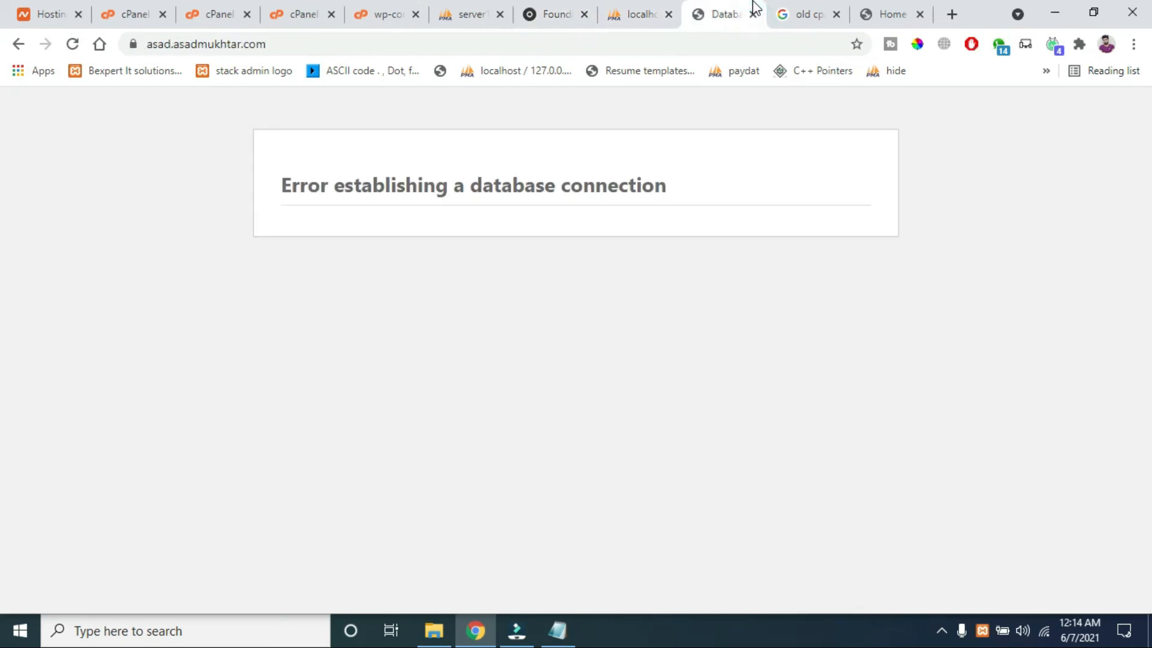
key(F5)
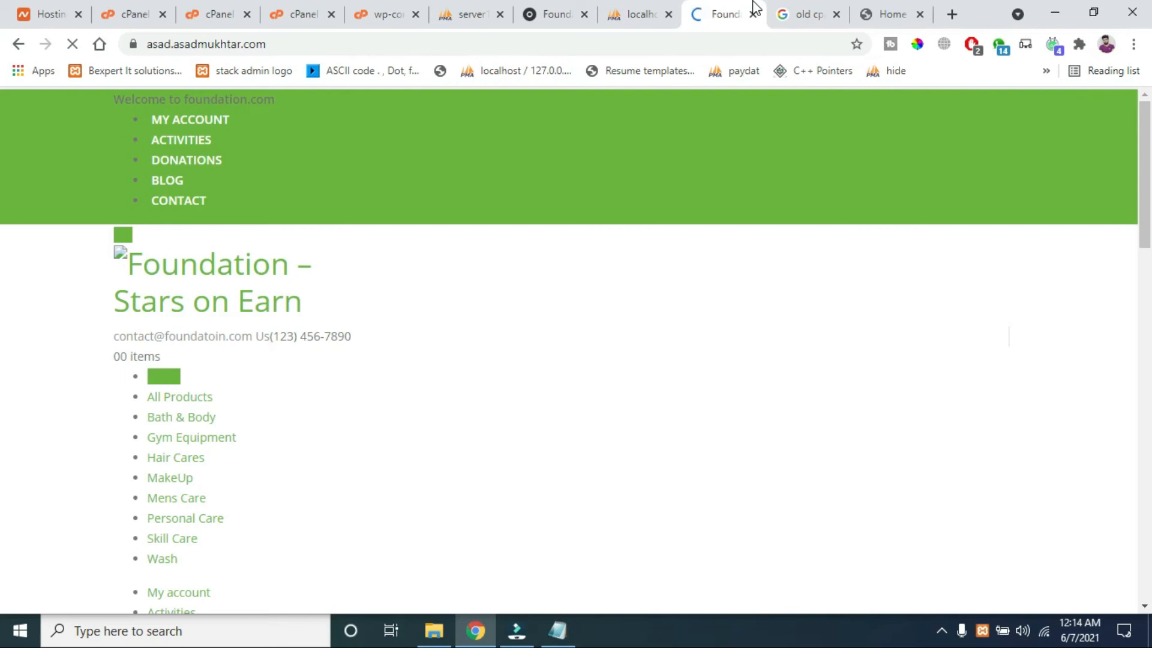
Check that the live site's ACTIVITIES link still leads to localhost, then go to phpMyAdmin.
click(1151, 310)
drag(1151, 310, 1151, 101)
click(175, 140)
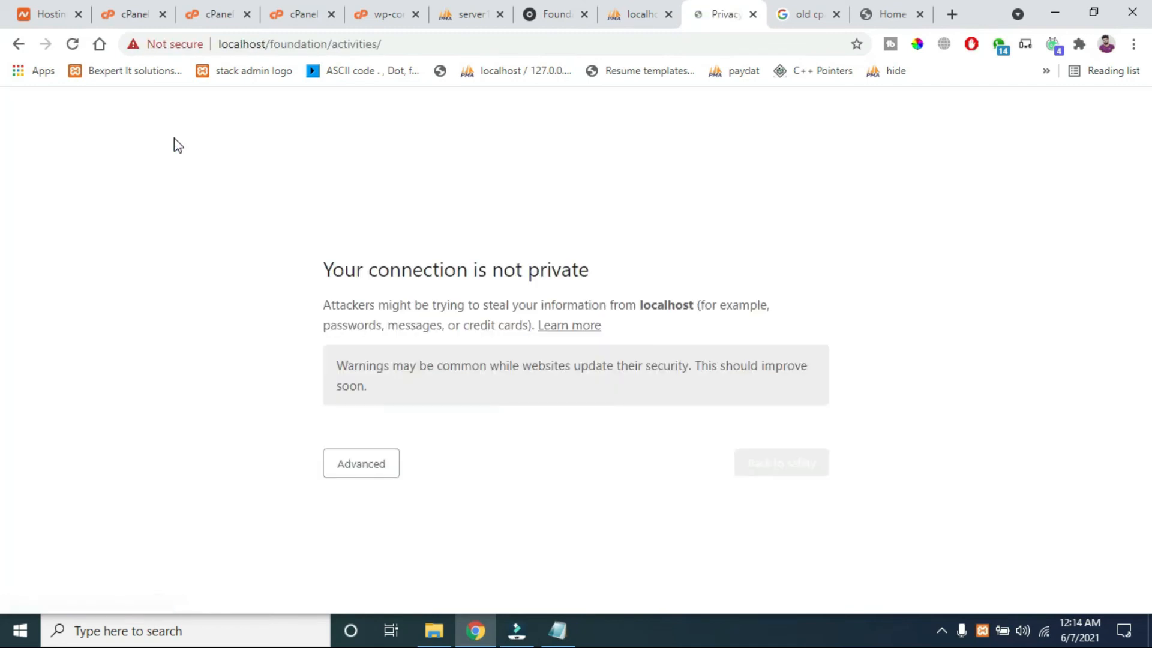
click(16, 45)
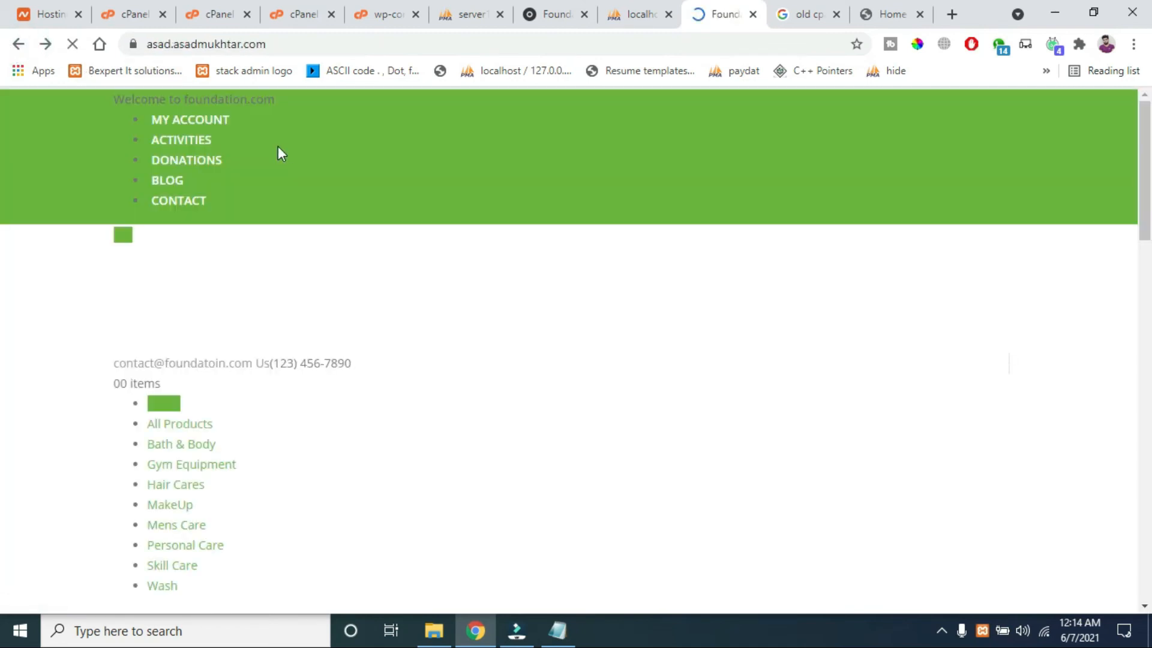
click(182, 144)
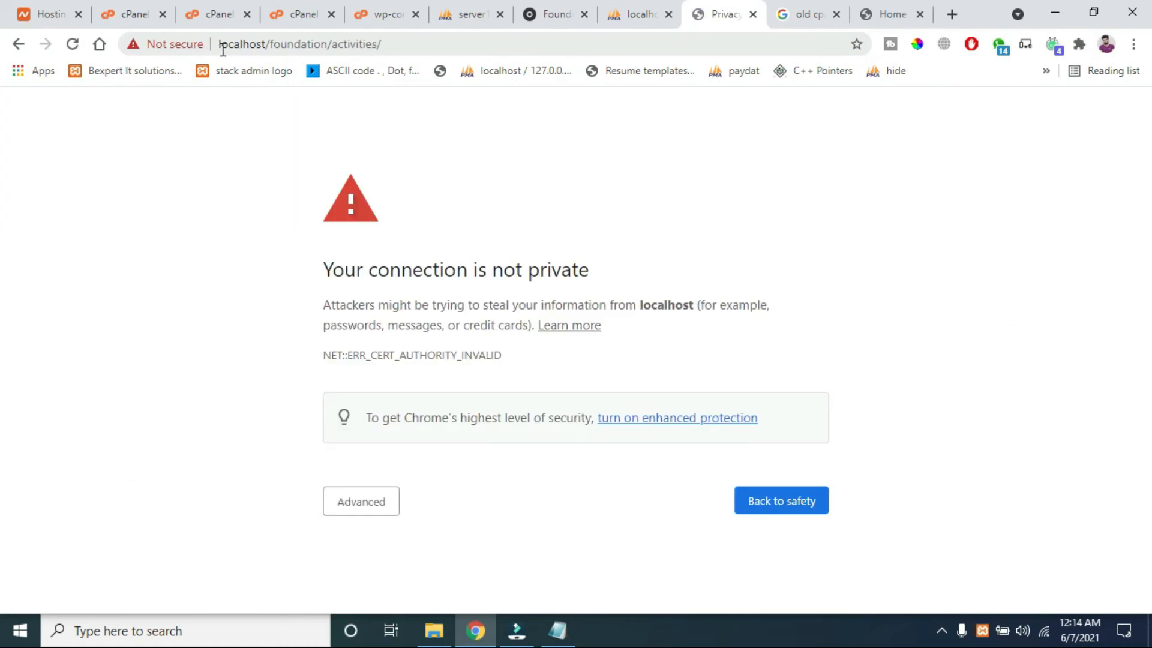
click(19, 44)
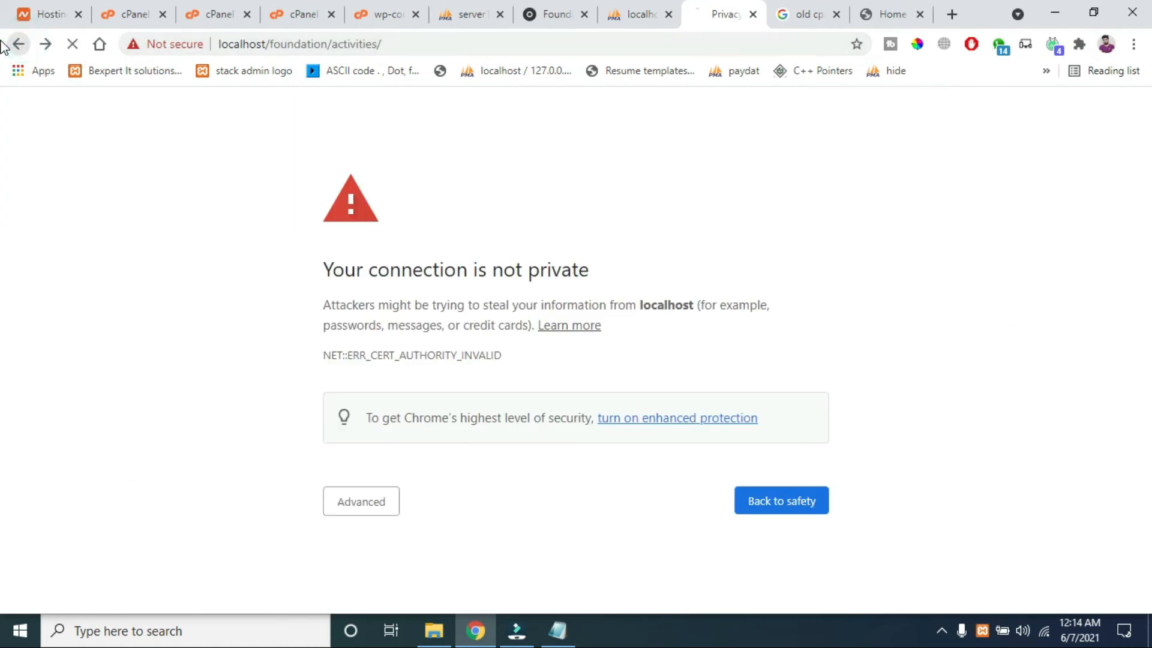
click(588, 42)
key(ctrl+c)
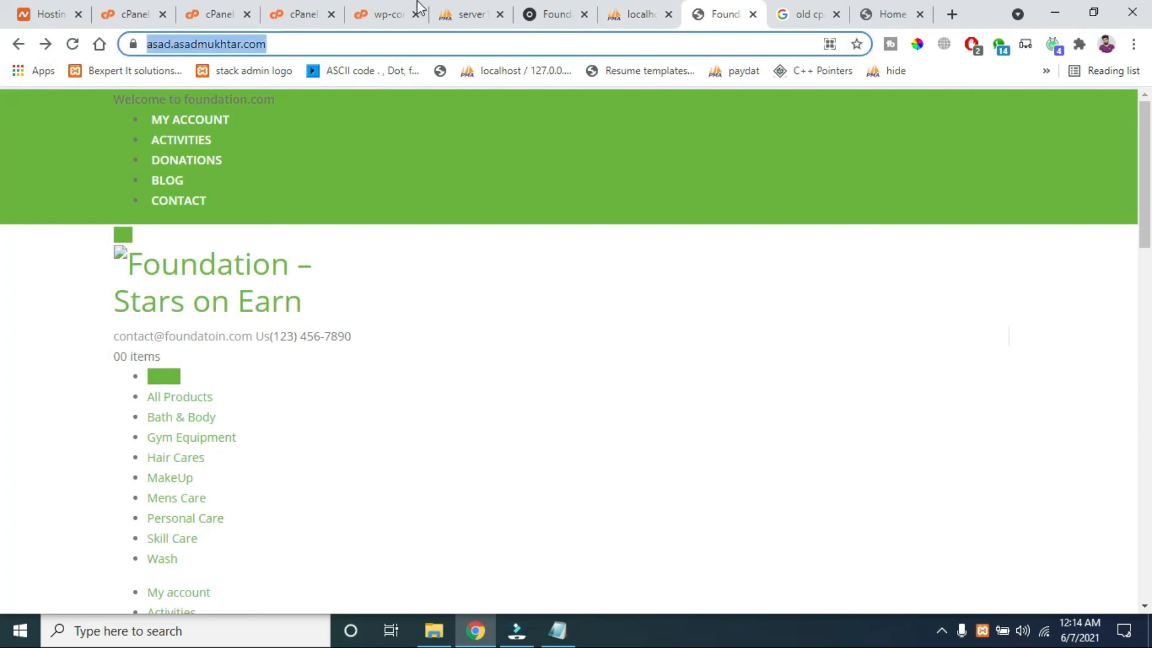
click(459, 13)
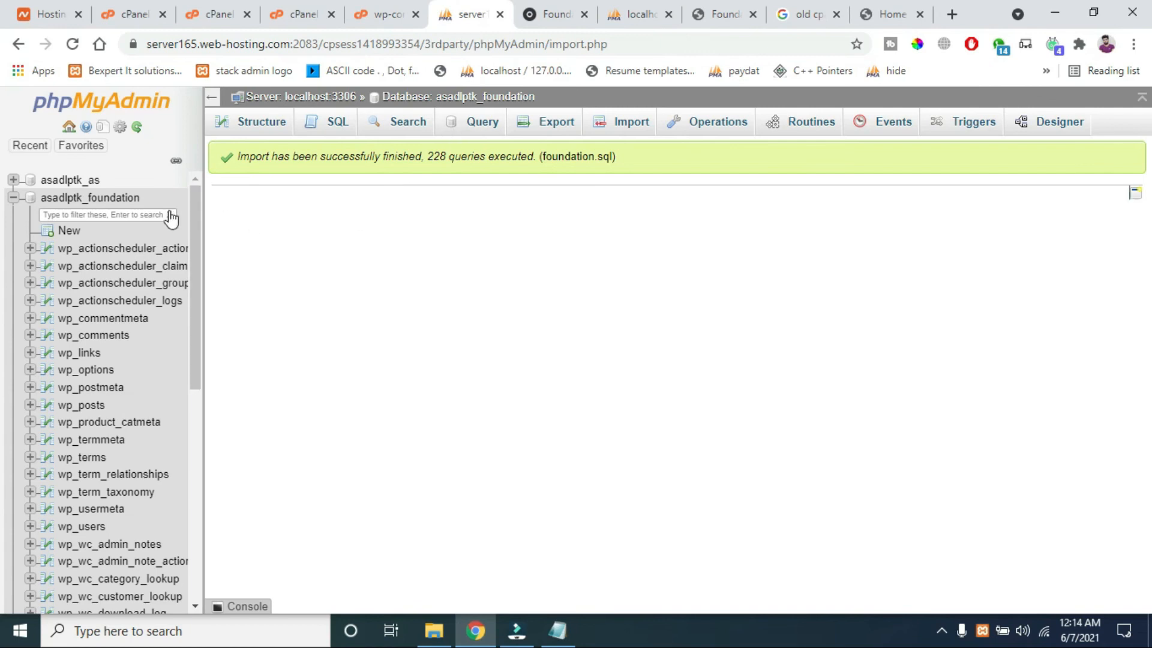
drag(193, 210, 189, 262)
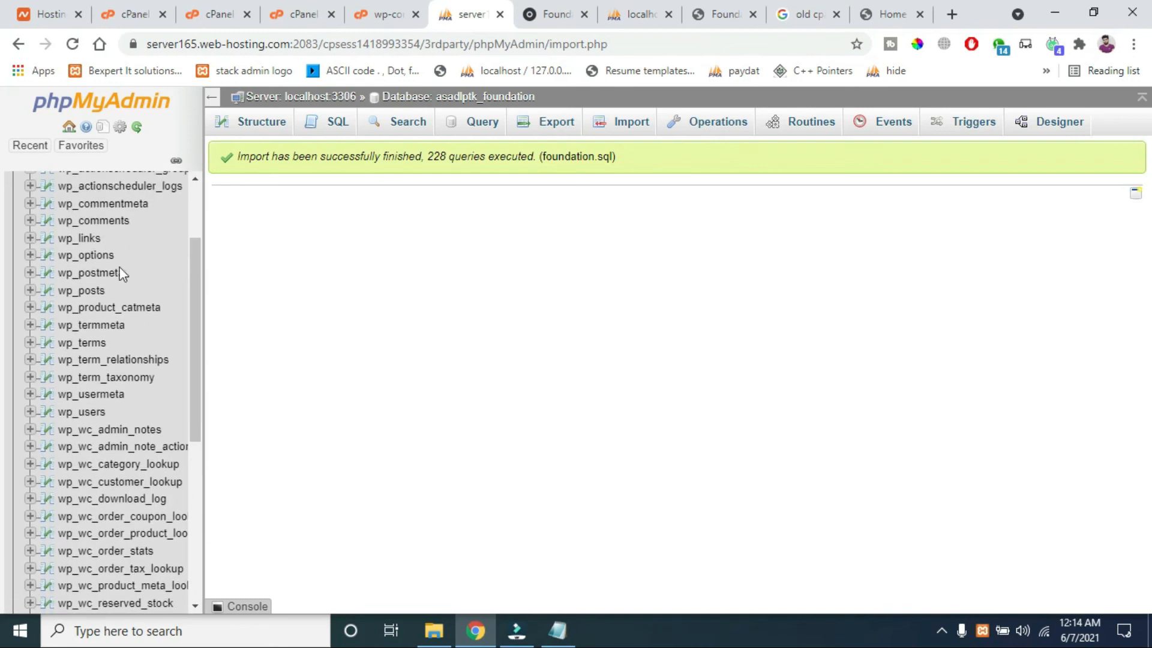
click(73, 256)
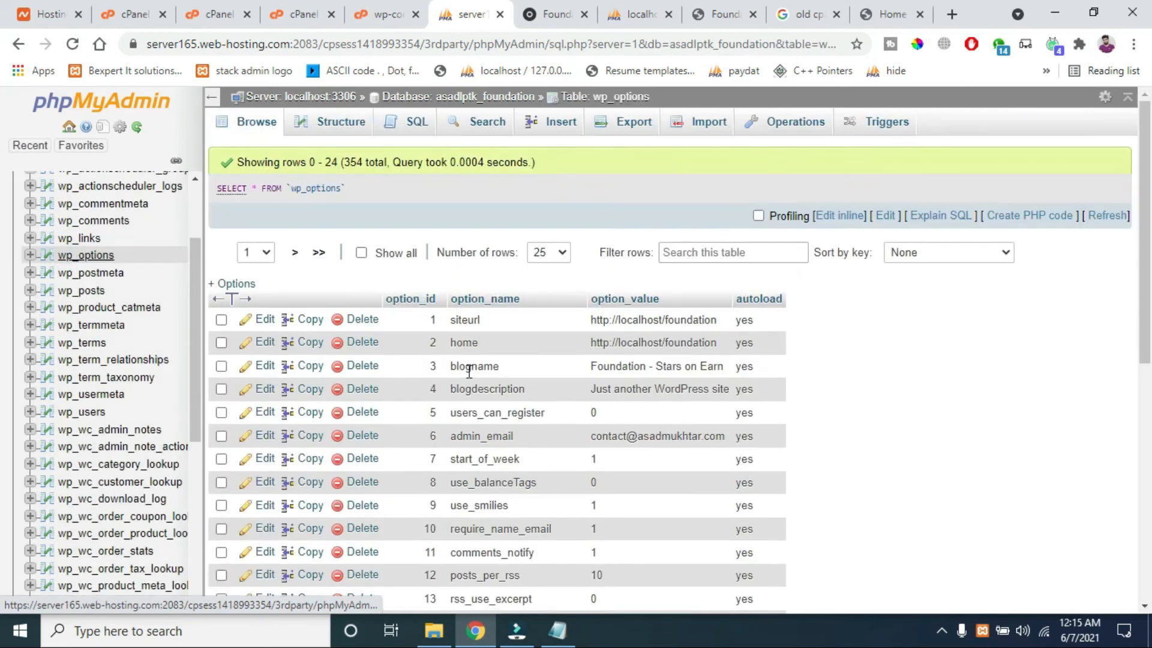
double_click(637, 318)
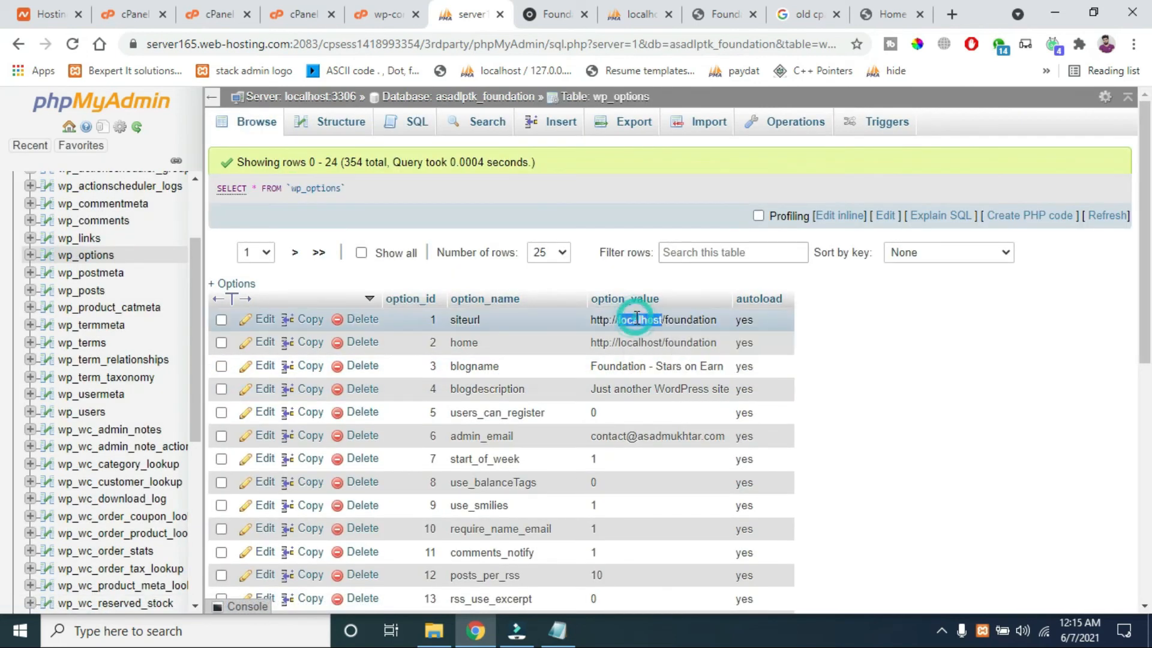
key(ctrl+v)
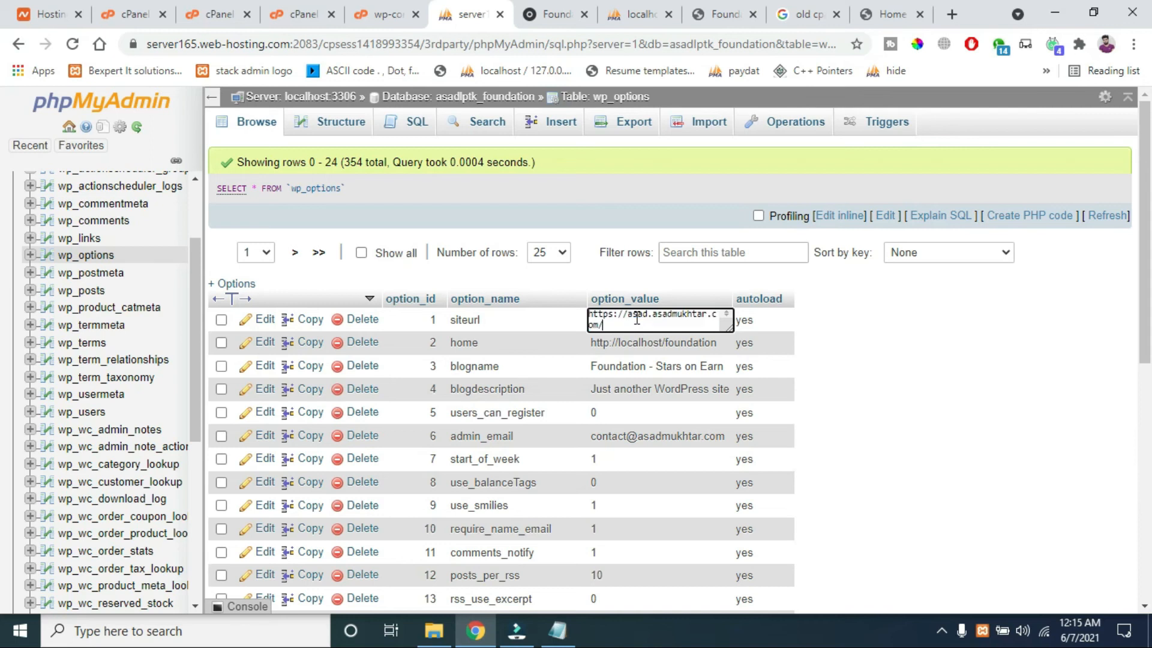
click(675, 344)
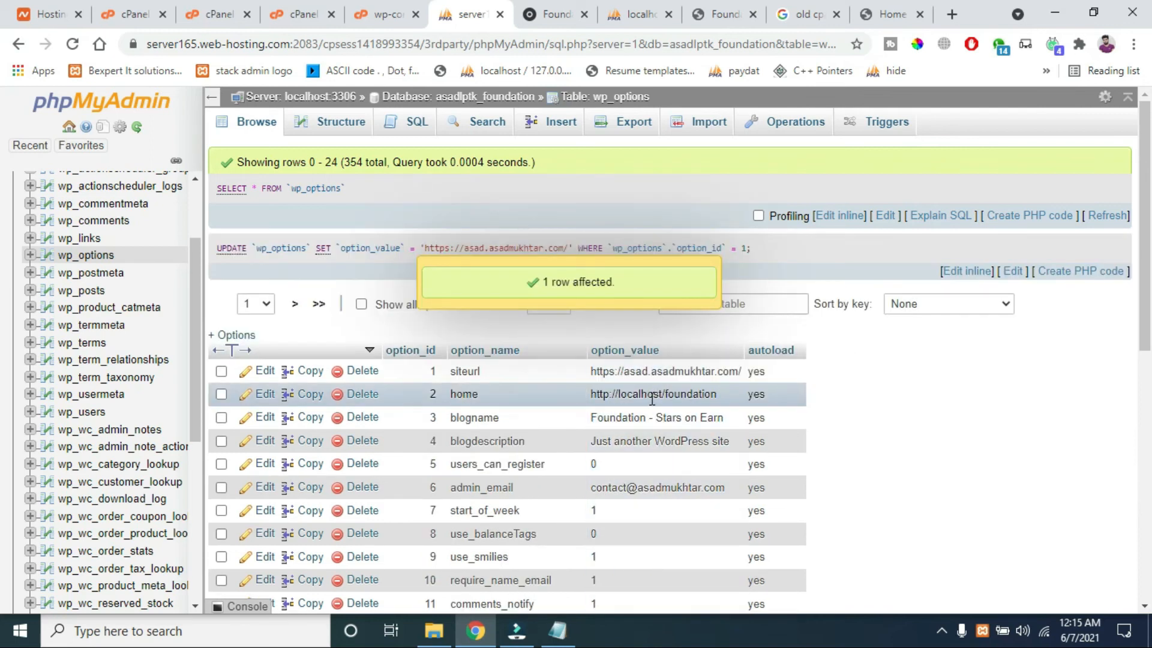
double_click(652, 399)
key(ctrl+v)
click(840, 420)
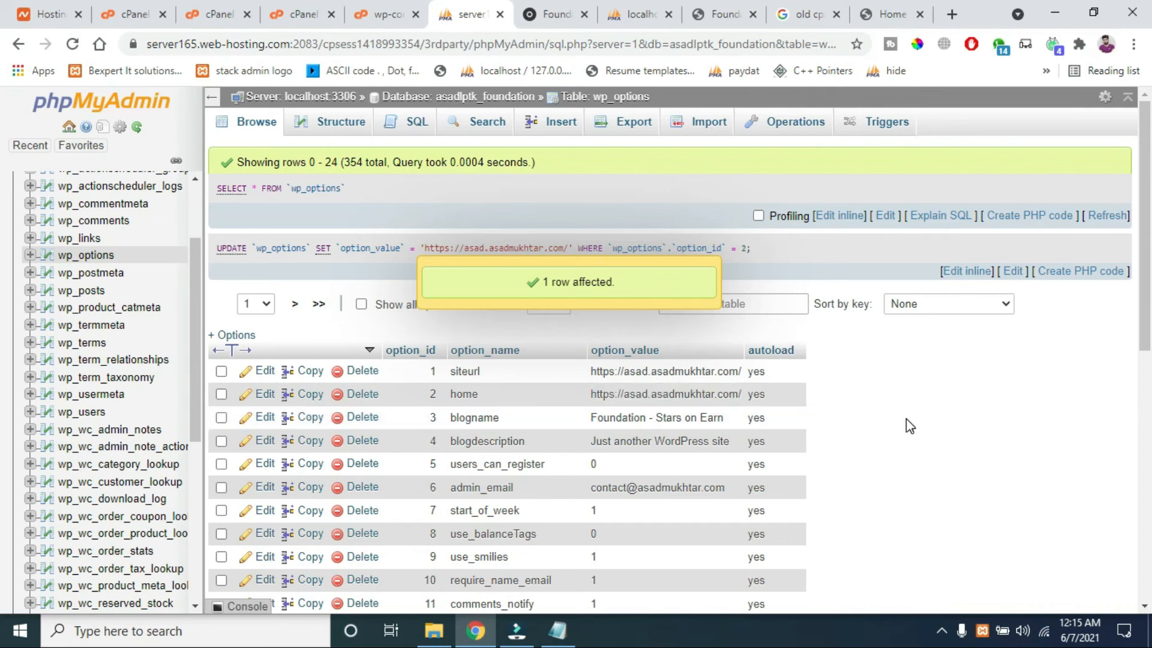
Reload the live Foundation homepage and scroll through it to confirm it is fully styled.
click(725, 14)
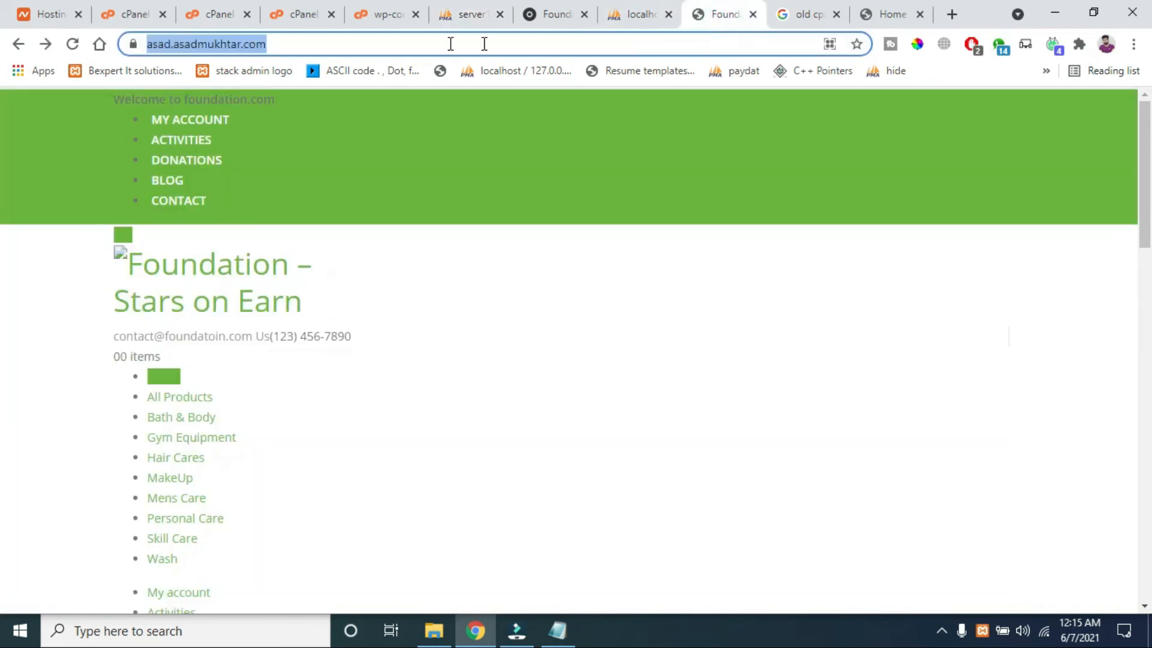
key(Return)
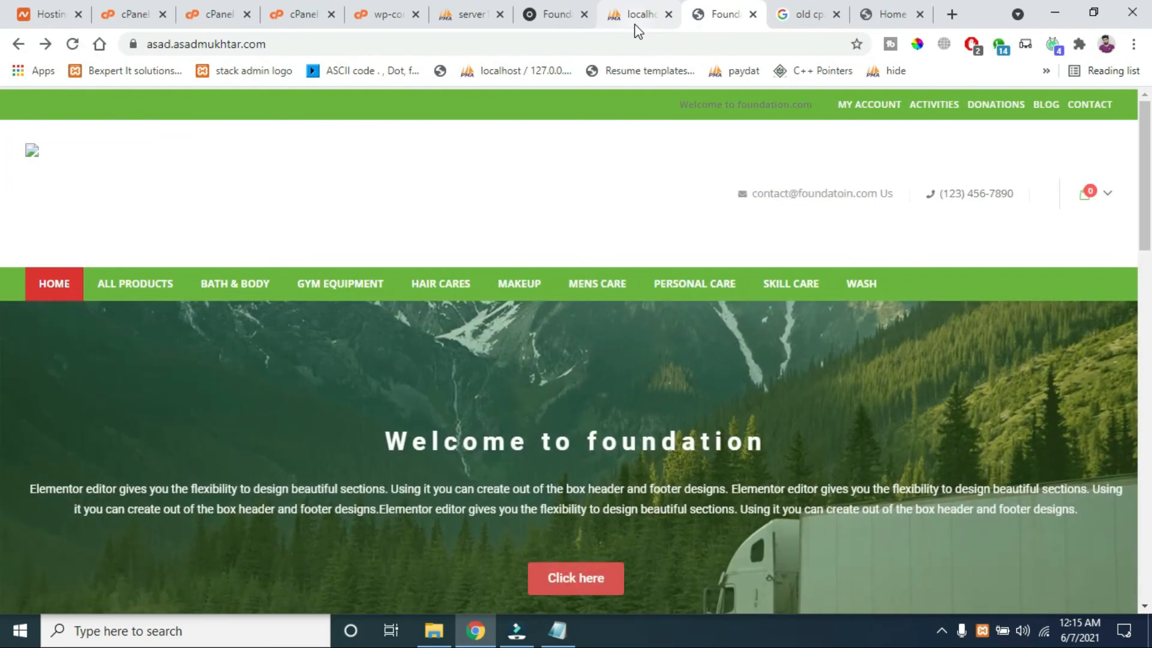
scroll(2, 425, down, 20)
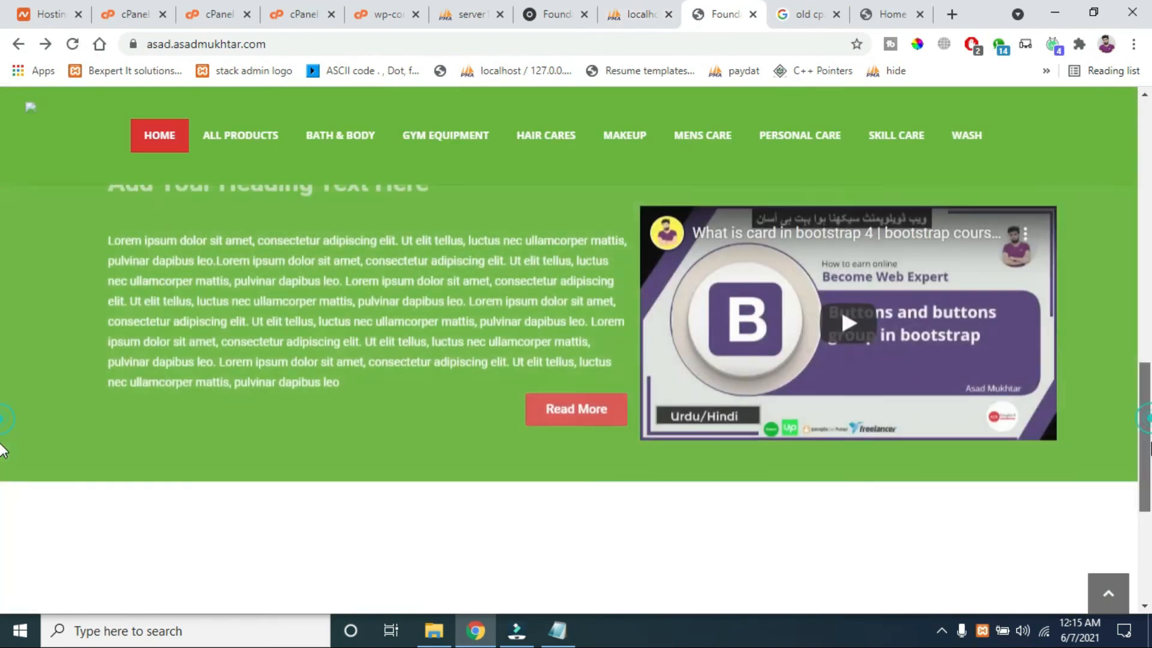
drag(1150, 634, 1, 136)
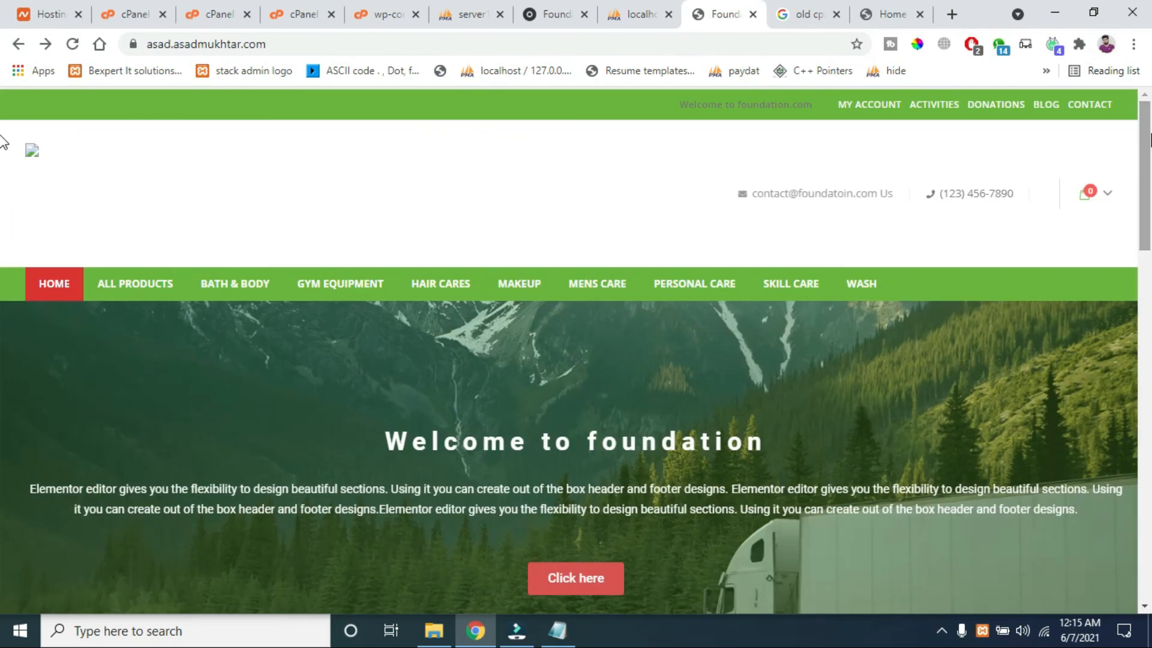
Try the Bath & Body and Blog links, returning home after each 404 page.
click(217, 291)
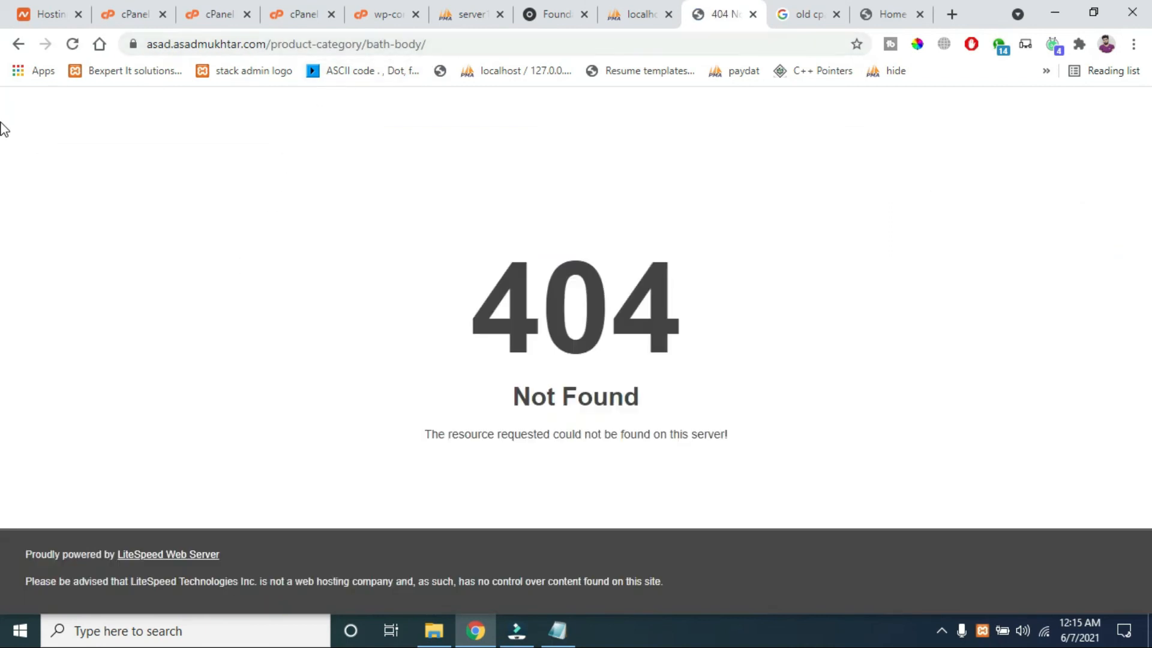
click(19, 44)
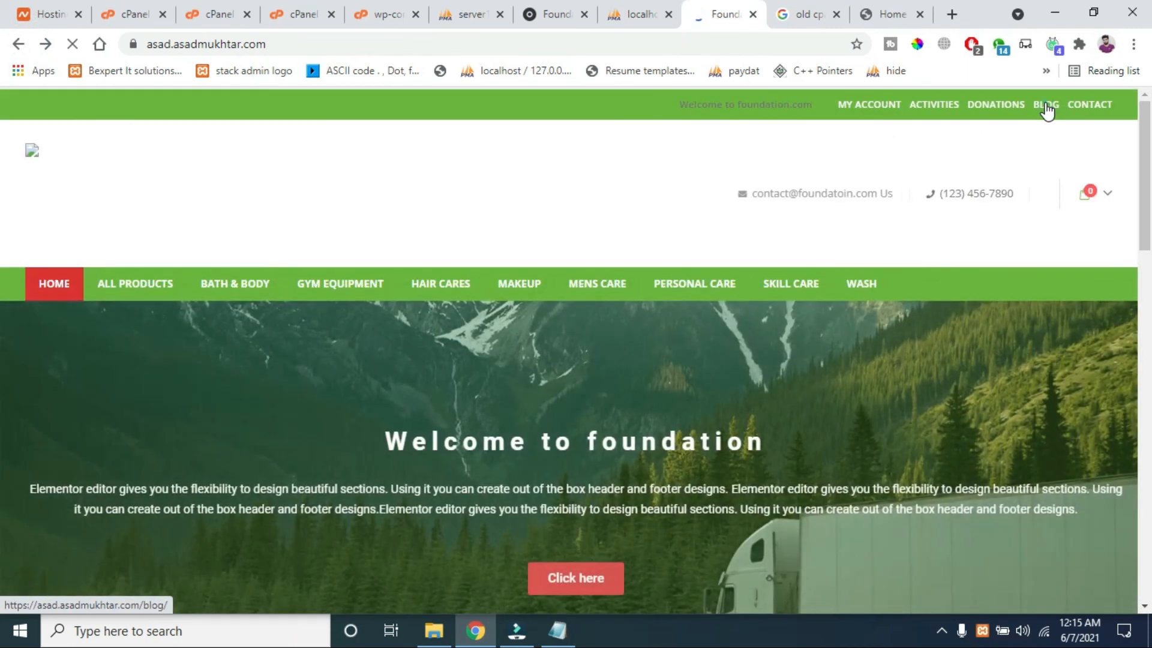
click(1046, 110)
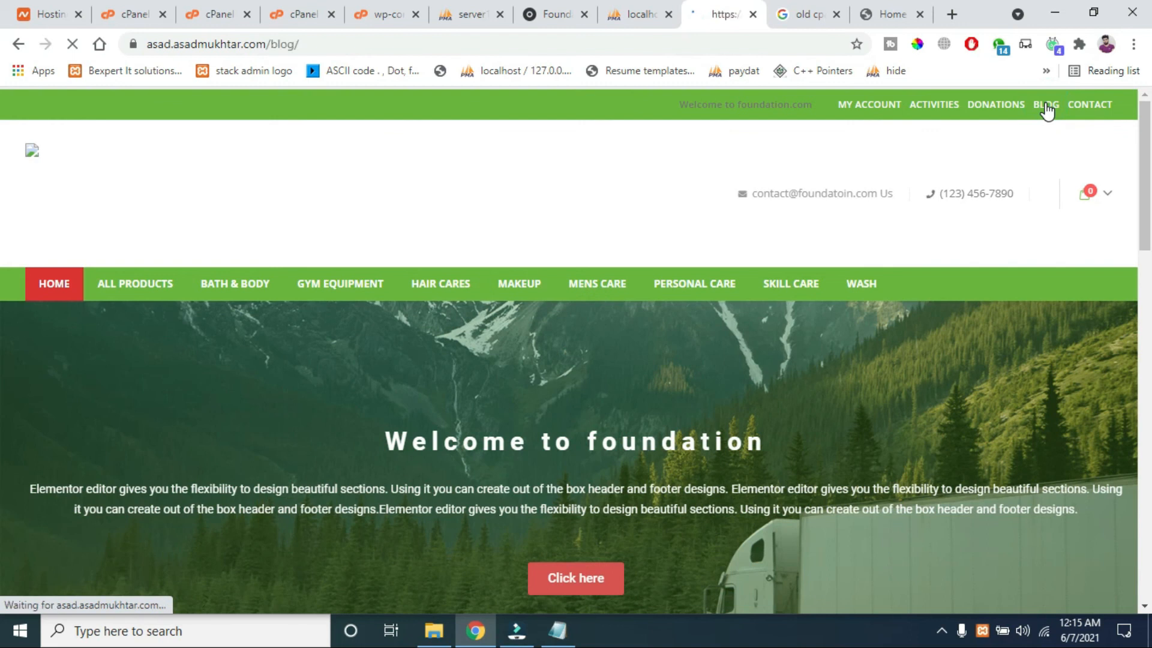
click(19, 44)
Go to the site's /wp-admin address and log in with the admin username and password.
click(411, 42)
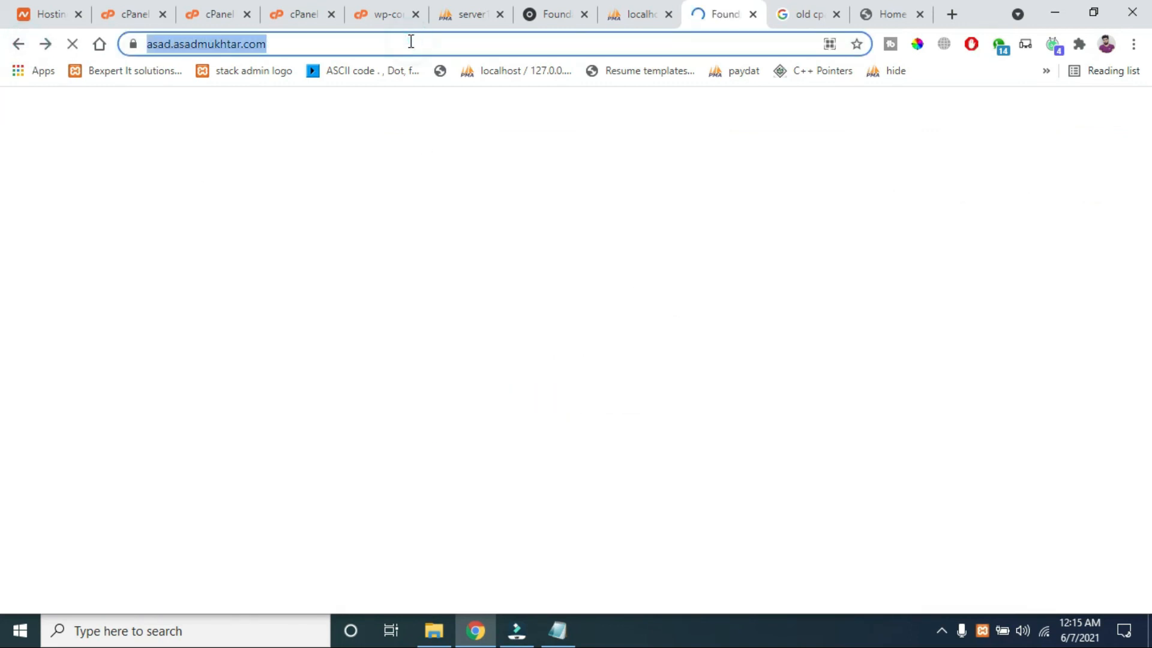
click(411, 42)
text(/wp-admin/)
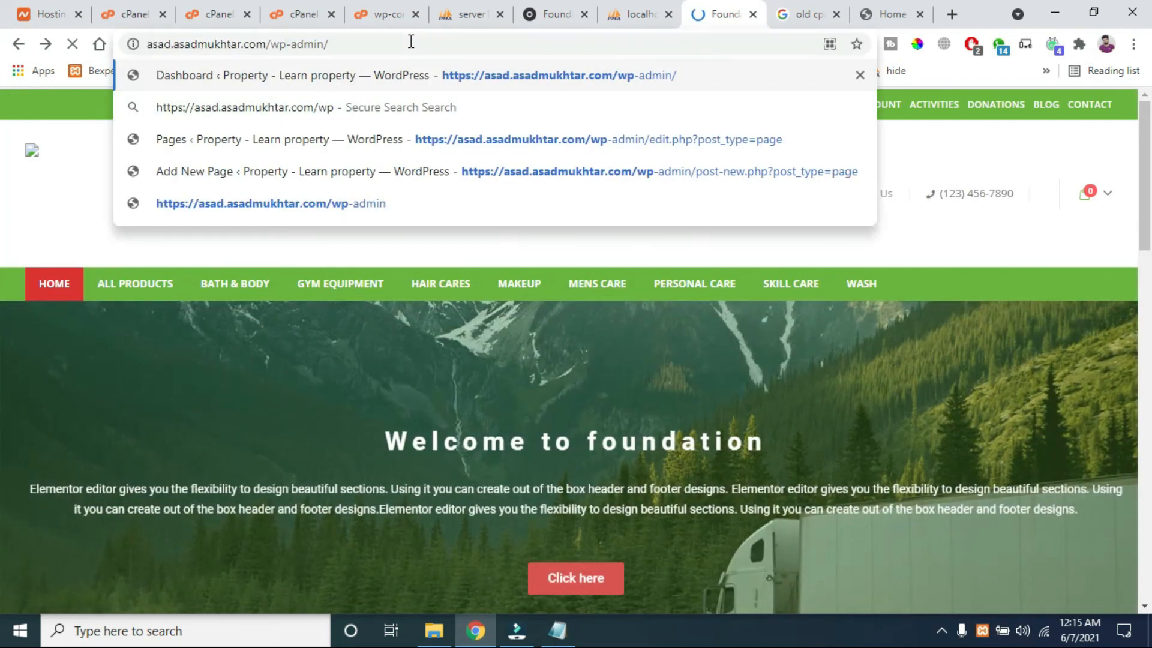
key(Return)
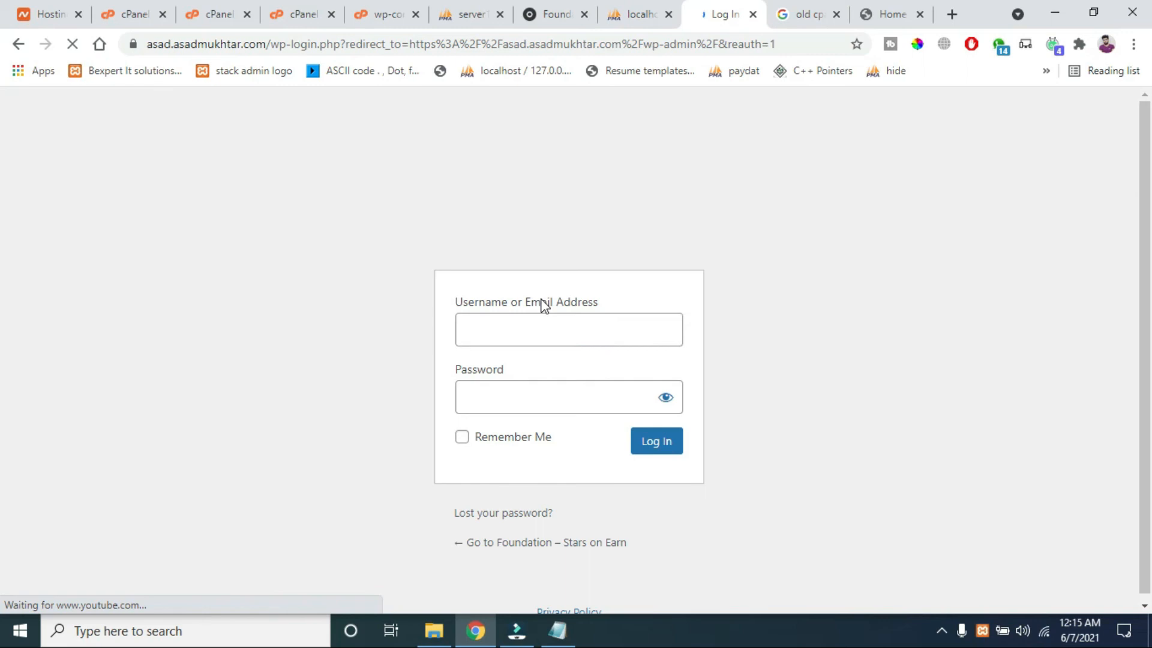
text(asad)
key(Tab)
text(*********)
key(Return)
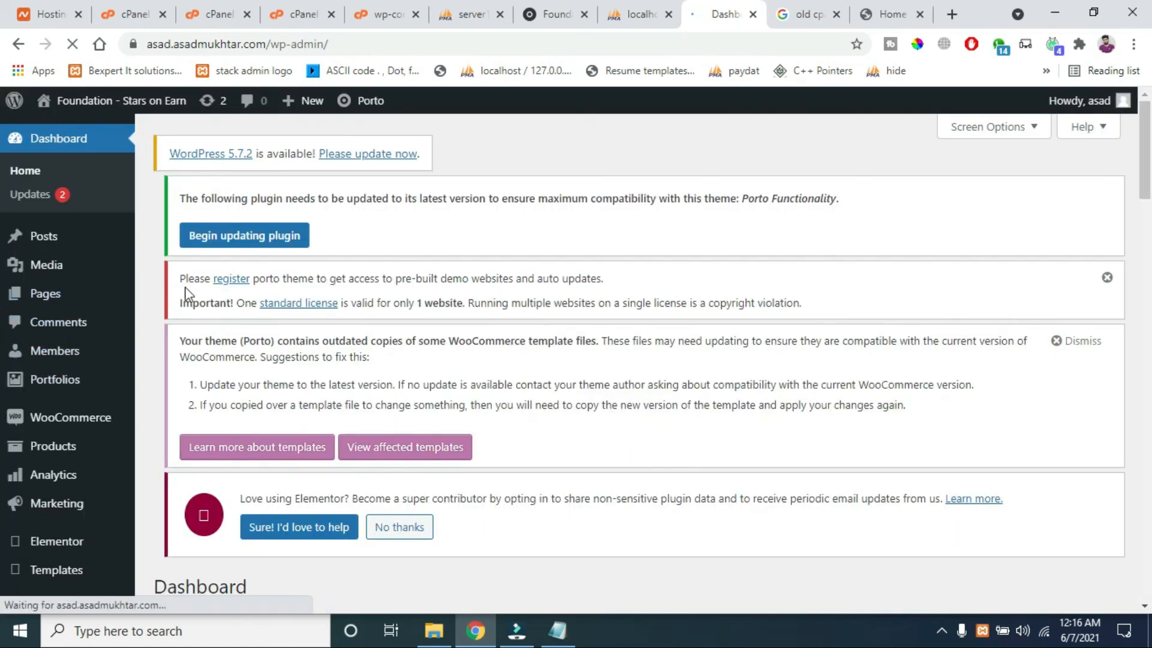
On Permalink Settings, choose the Post name structure and save the changes.
scroll(2, 294, down, 6)
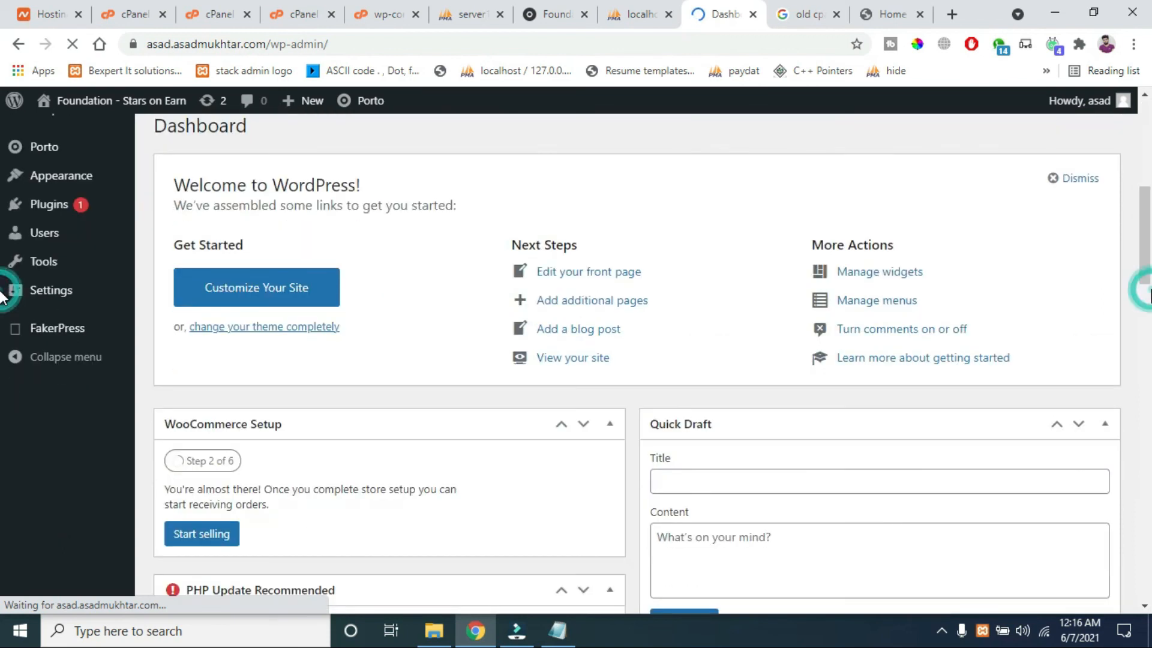
scroll(3, 360, down, 6)
drag(1151, 379, 1151, 531)
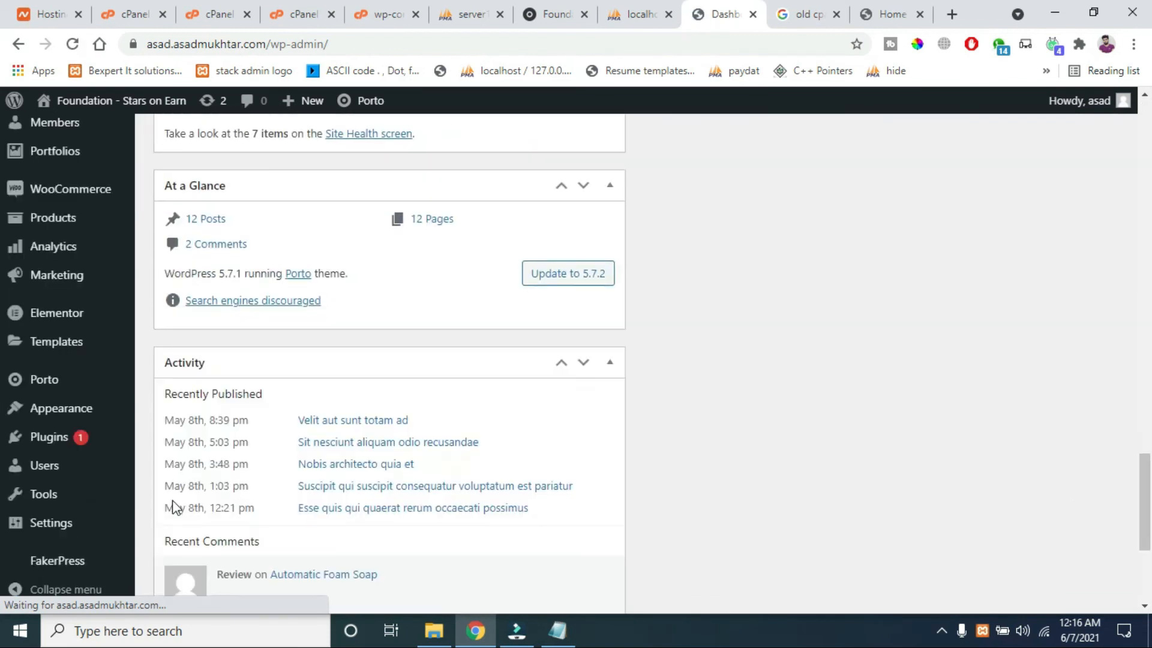
mouse_move(118, 527)
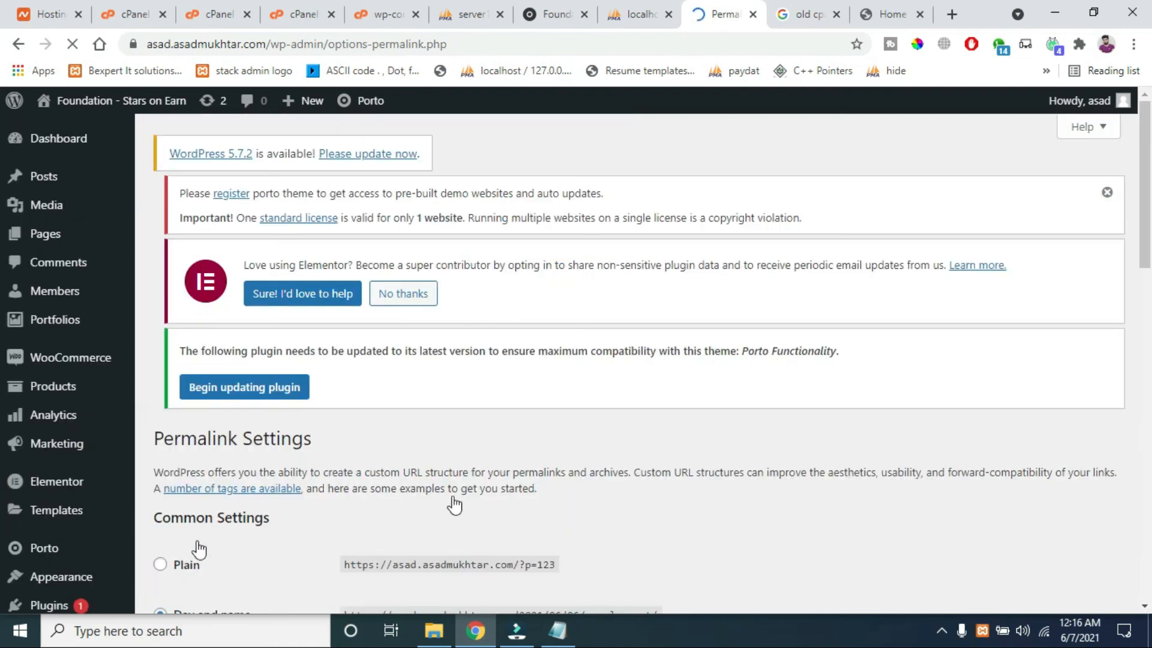
scroll(2, 293, down, 7)
scroll(2, 292, up, 1)
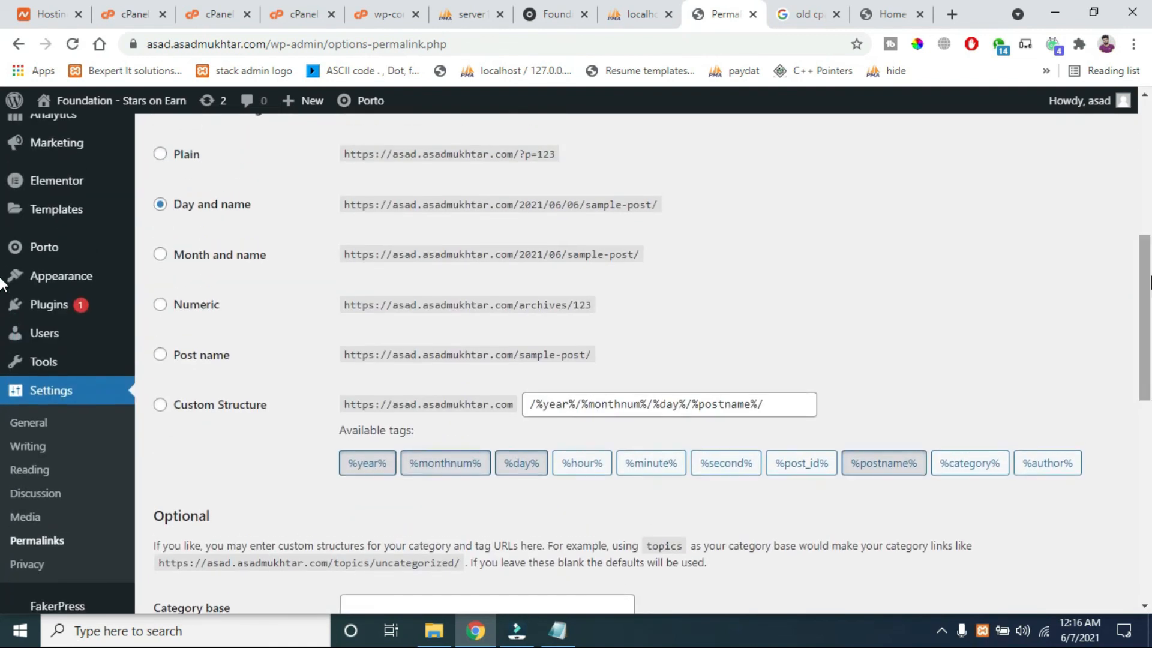
click(217, 359)
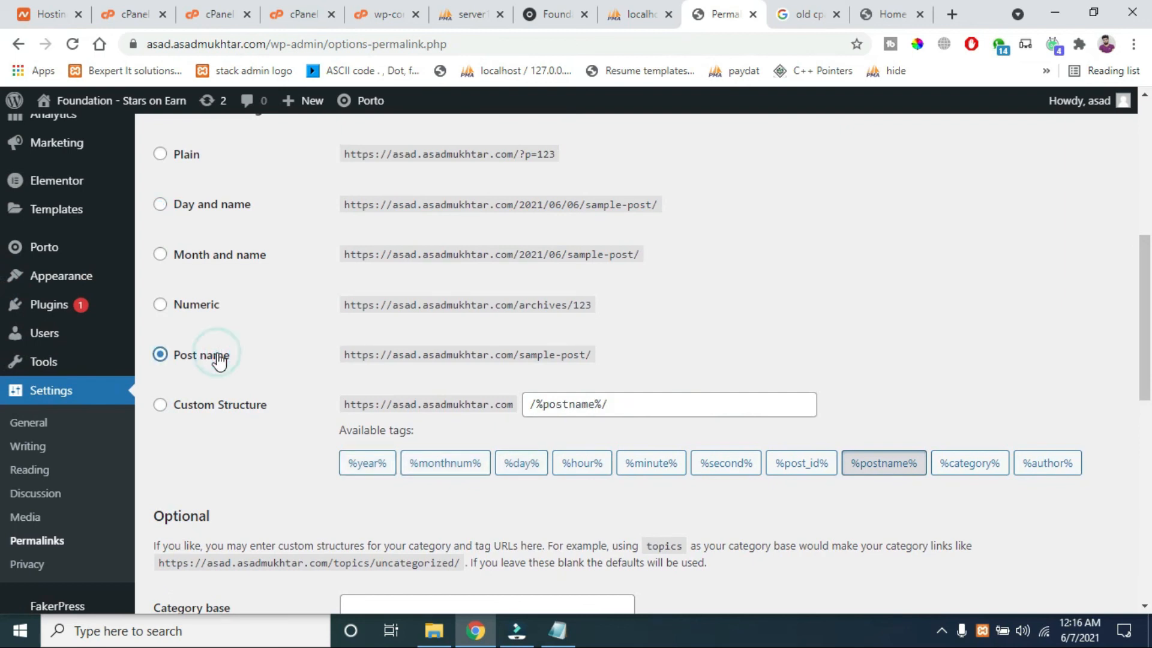
scroll(2, 391, down, 10)
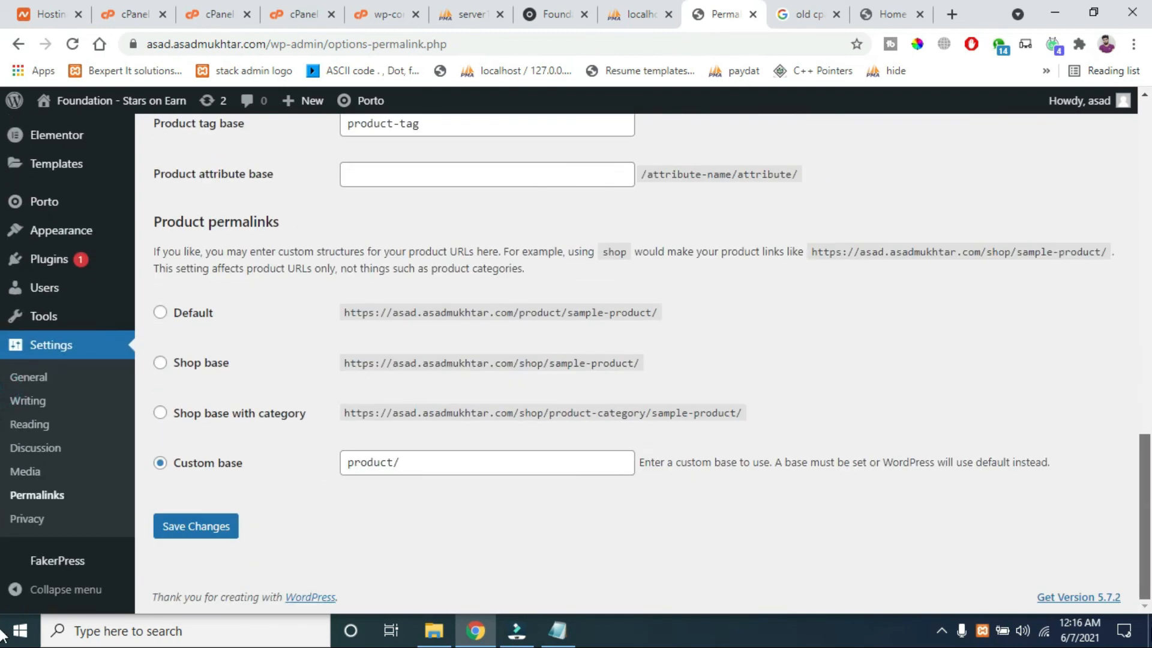
click(193, 542)
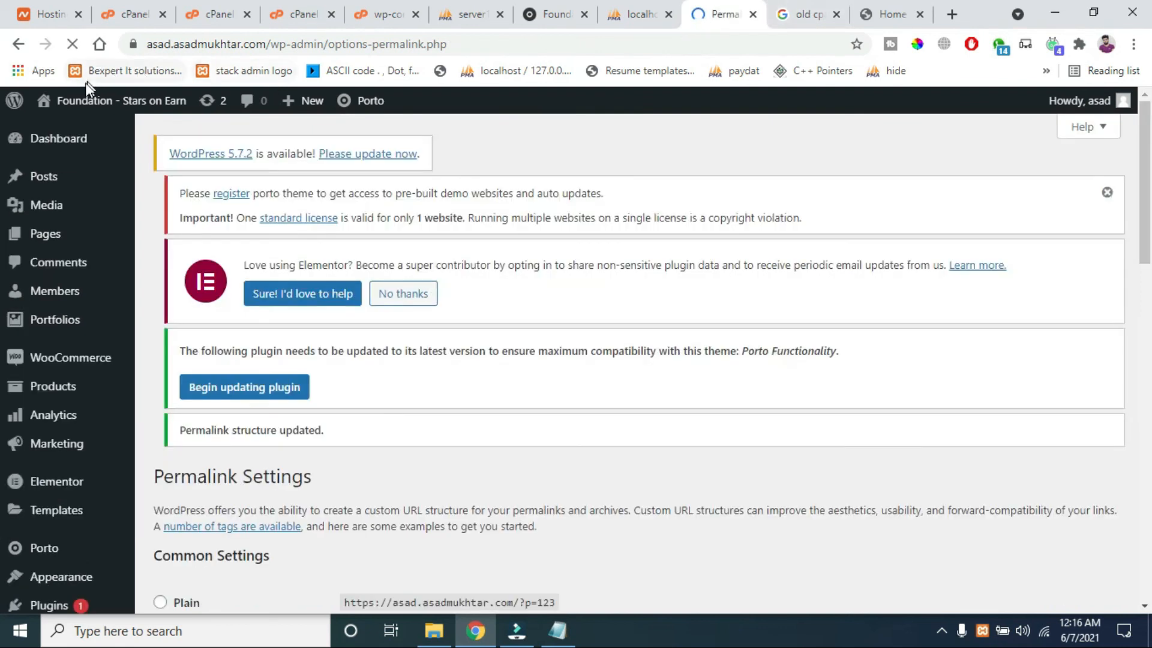
Open the live site in a new tab and view its Blog page, now listing posts.
mouse_move(81, 109)
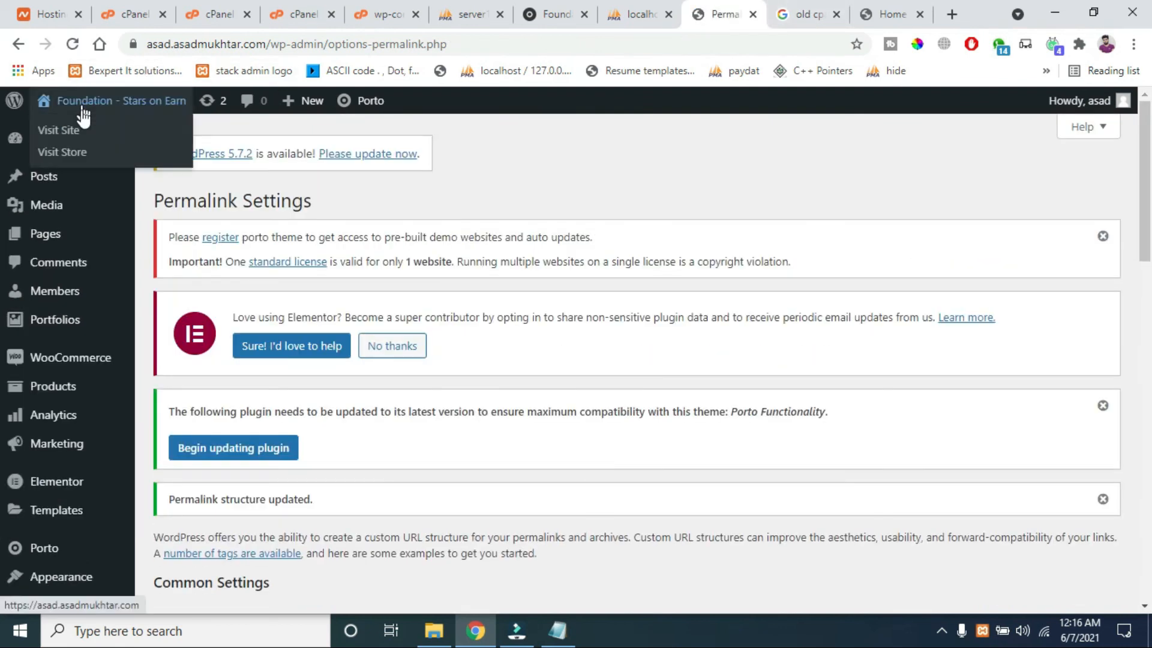
right_click(80, 131)
click(112, 140)
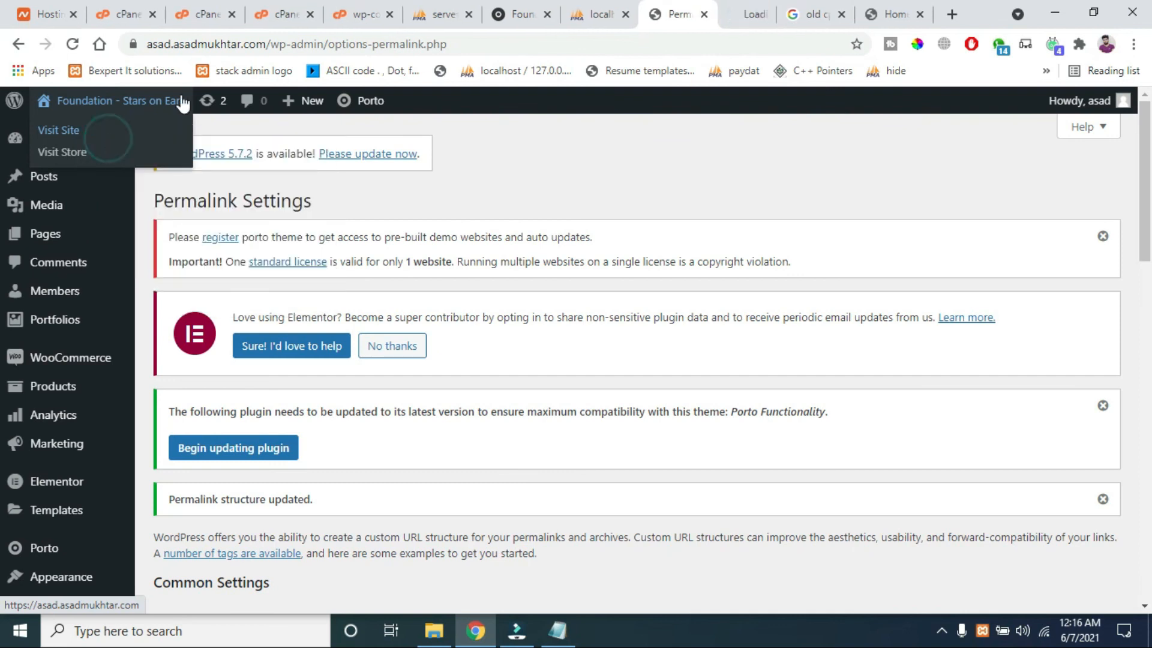
click(715, 10)
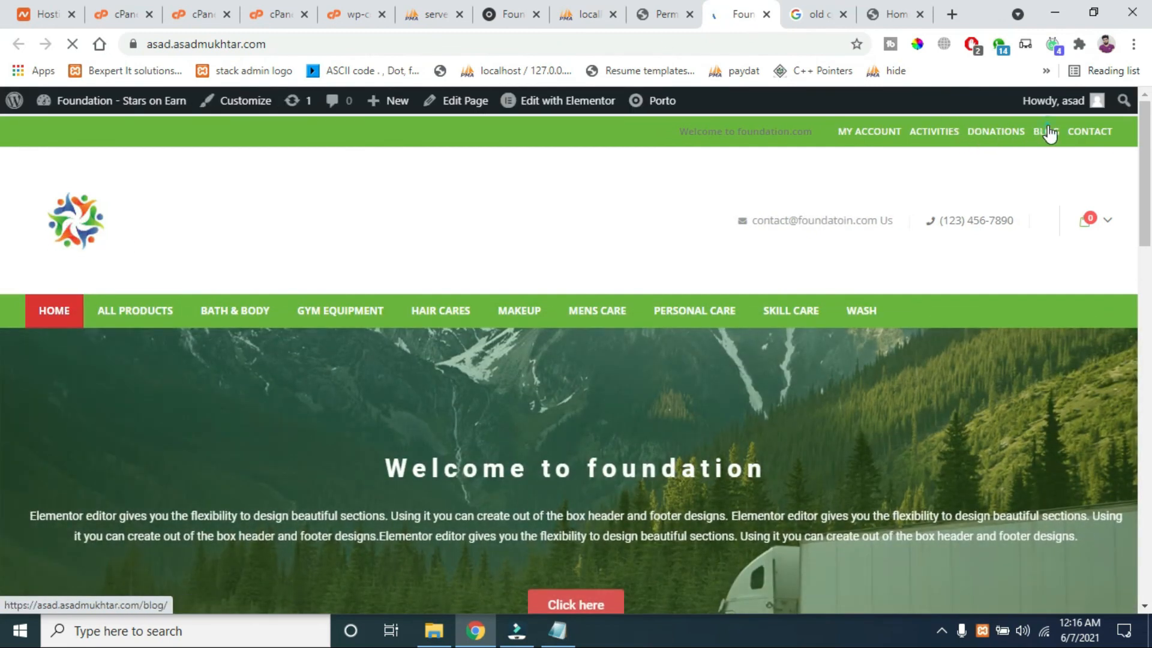
click(1047, 128)
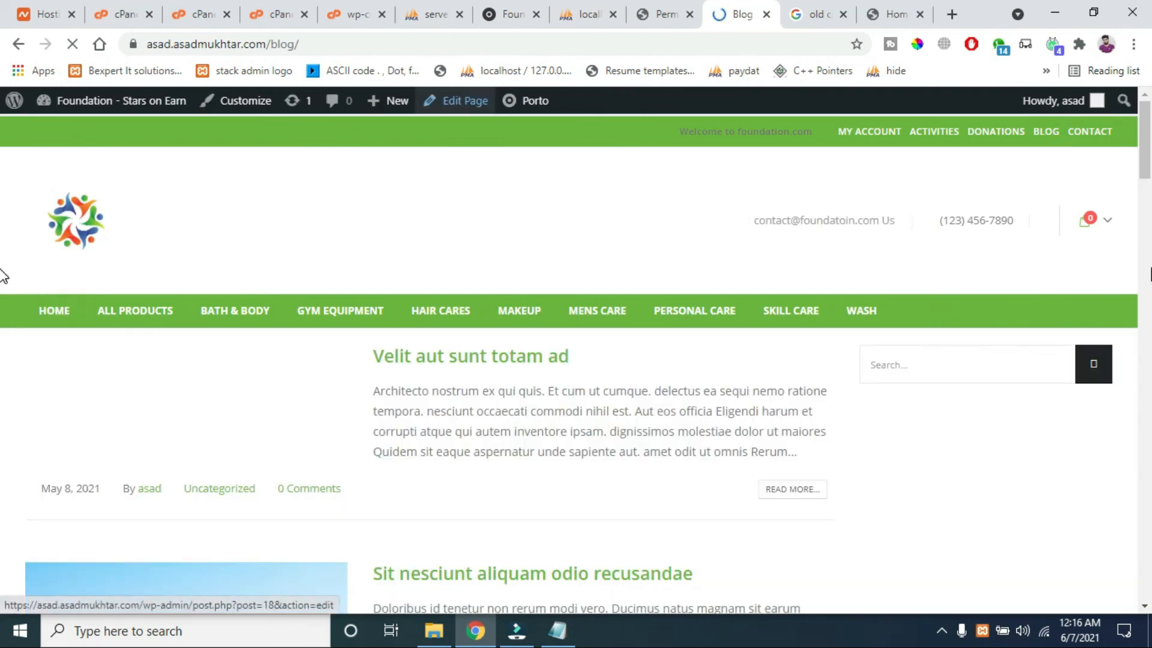
scroll(3, 276, down, 20)
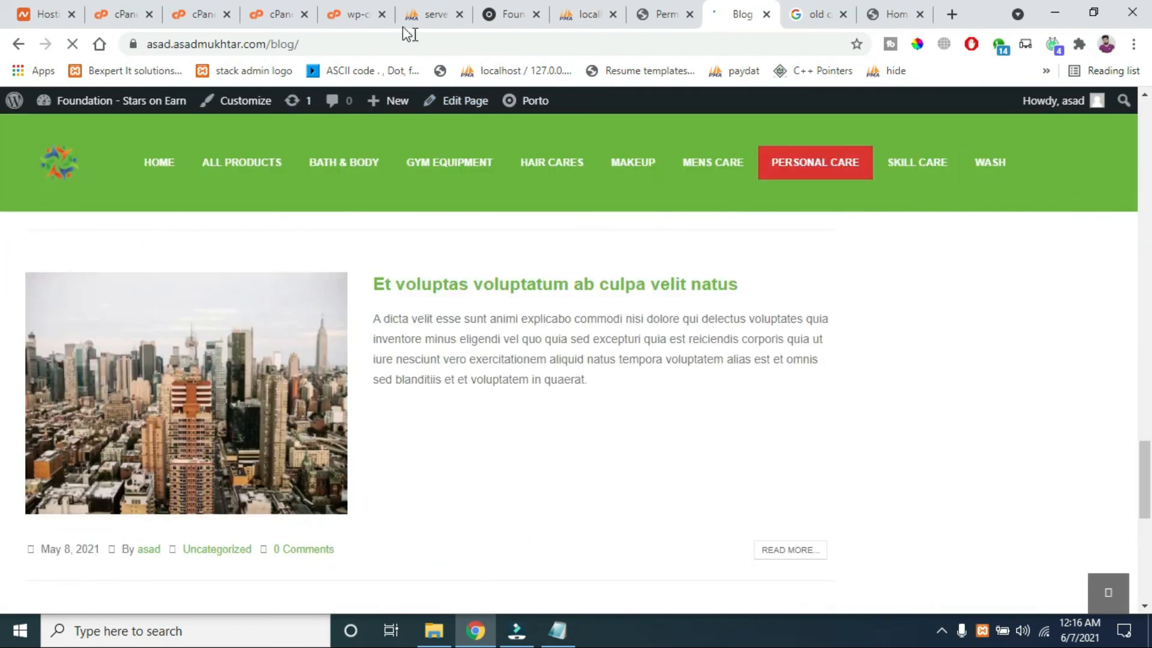
Check the site address in an Incognito window, then close that window.
drag(304, 43, 0, 90)
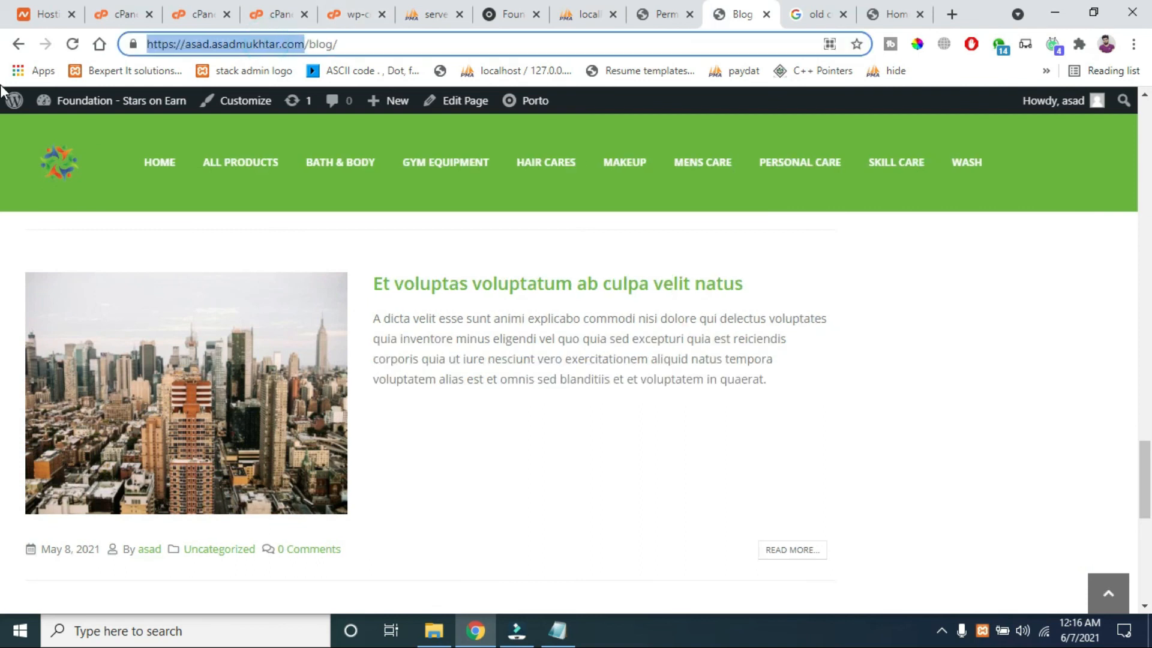
key(ctrl+c)
key(ctrl+shift+n)
key(ctrl+v)
key(Return)
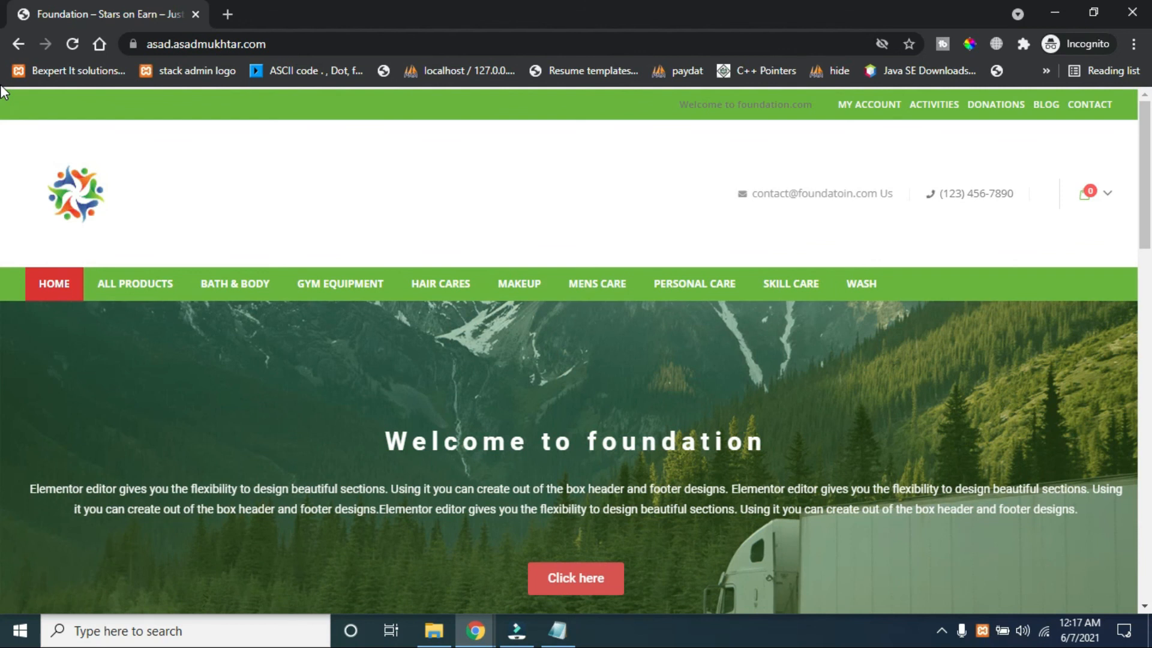
click(1150, 303)
drag(1150, 303, 1128, 36)
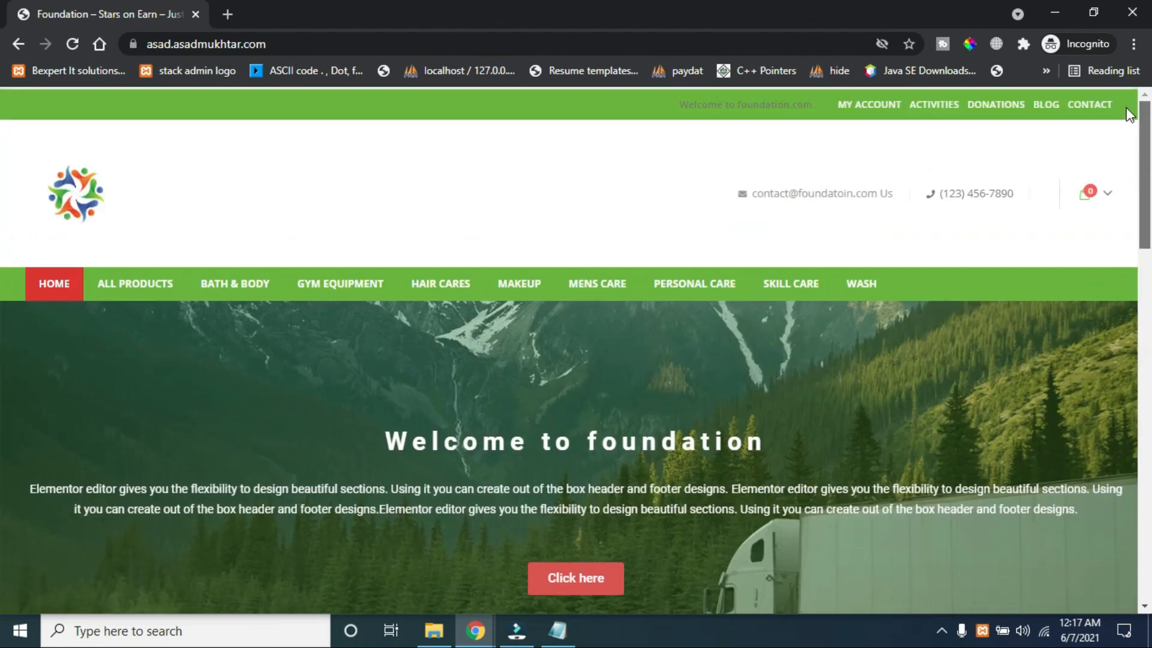
click(1138, 7)
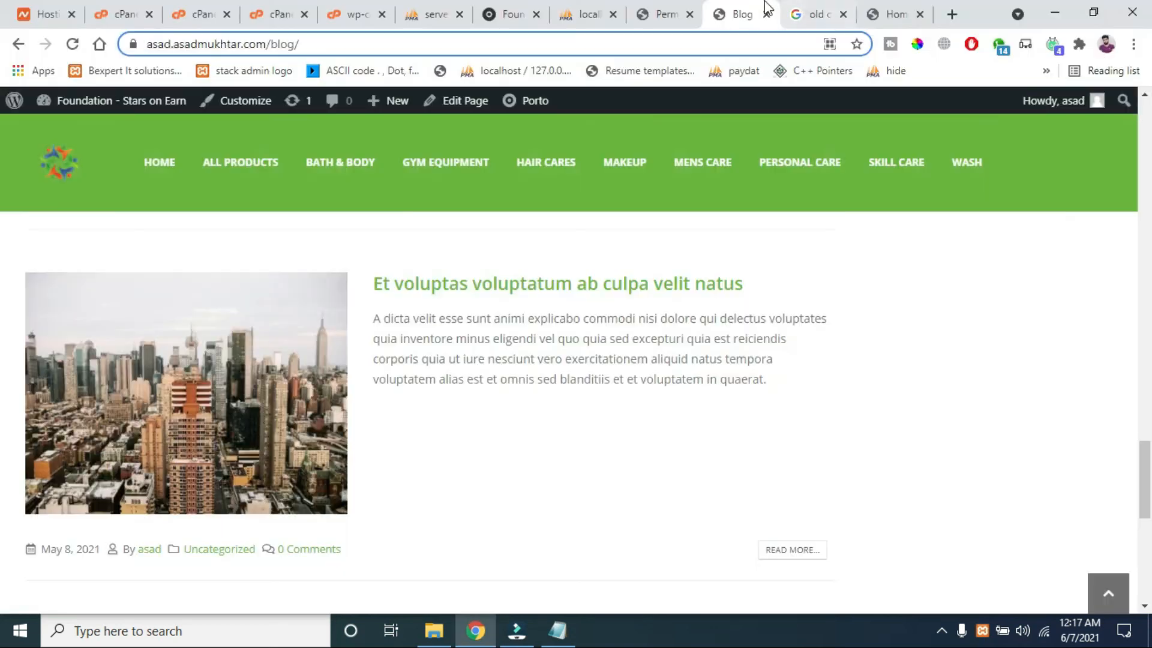